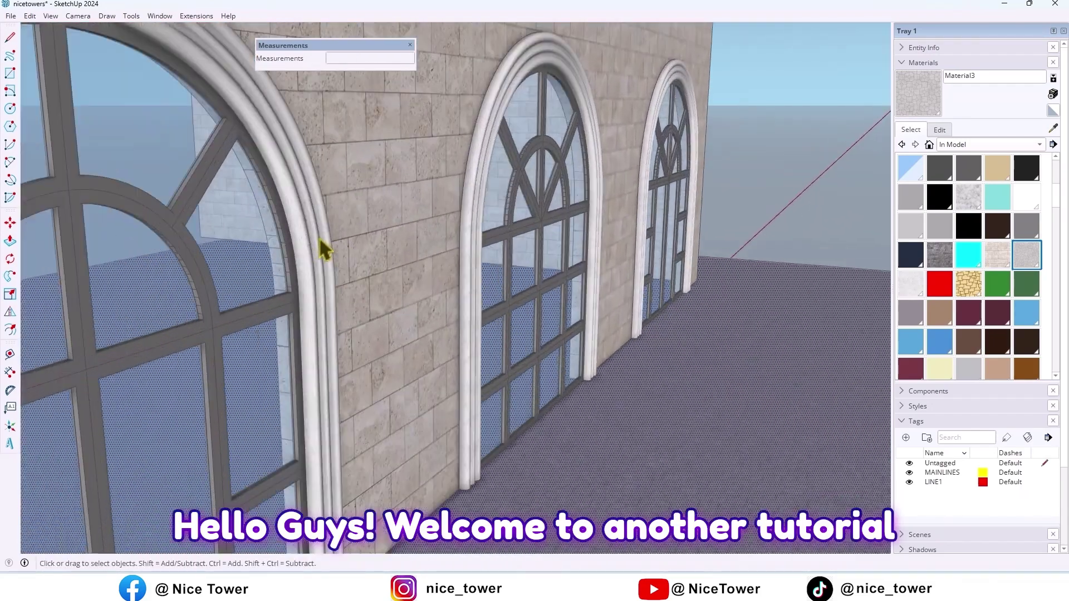
Step: Orbit around the finished arched wall to preview it from several angles
middle_click_drag(153, 199, 226, 198)
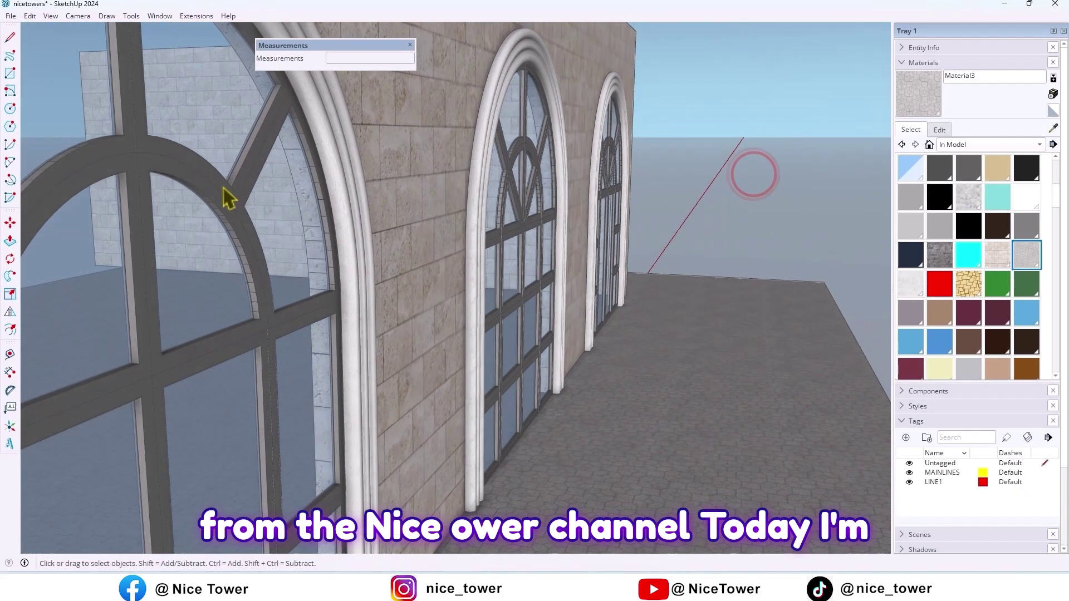
scroll(540, 203, "down", 3)
scroll(551, 210, "down", 2)
scroll(549, 209, "down", 2)
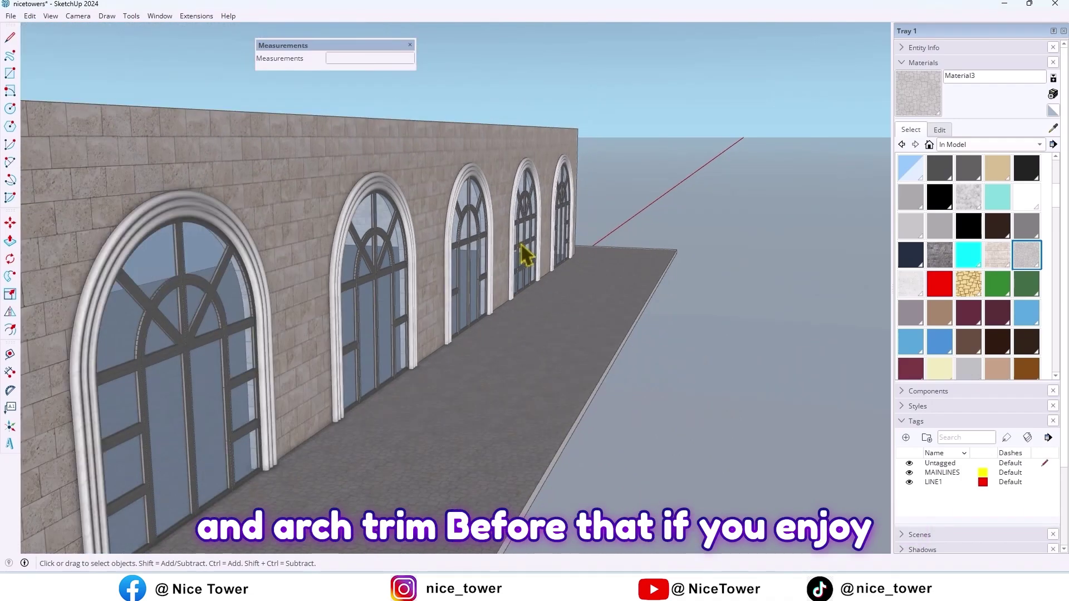
middle_click_drag(524, 255, 159, 250)
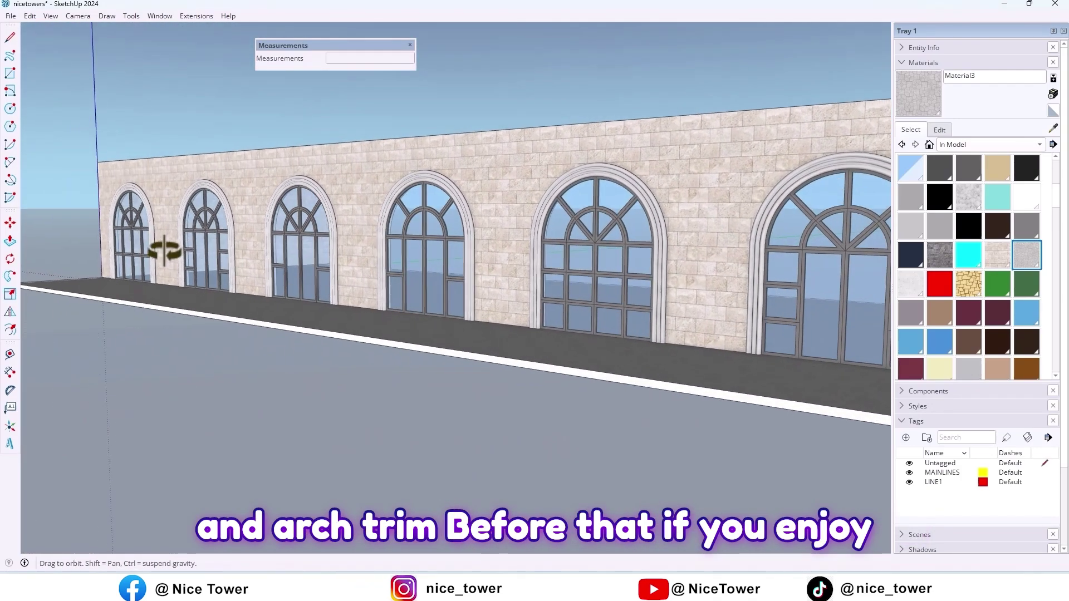
scroll(159, 275, "down", 2)
scroll(621, 270, "up", 3)
scroll(651, 244, "up", 2)
scroll(652, 244, "down", 2)
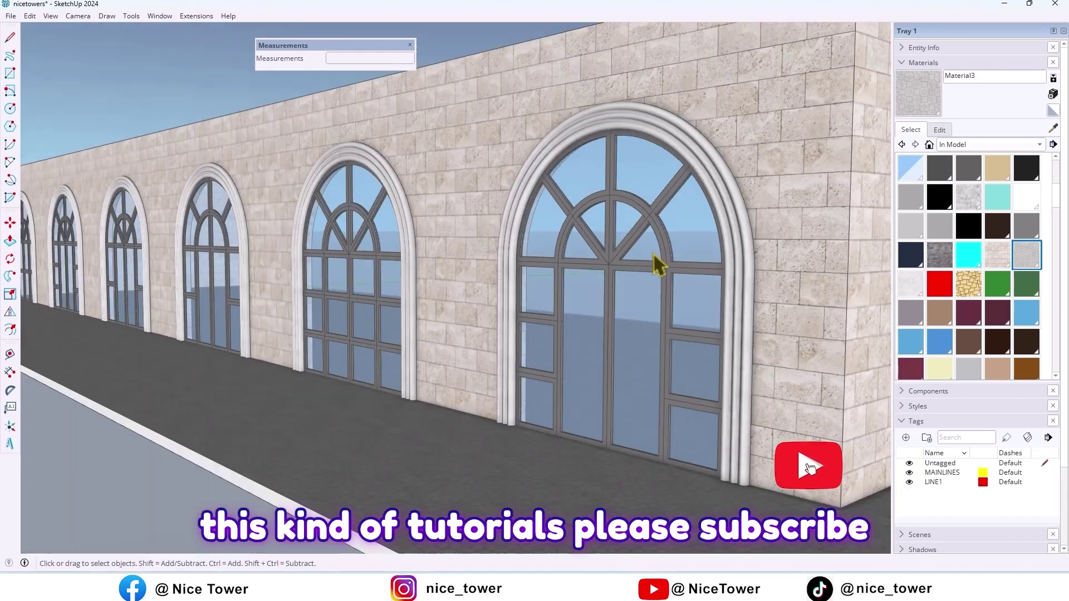
scroll(499, 263, "down", 3)
scroll(604, 209, "up", 2)
mouse_move(345, 219)
middle_mouse_down()
mouse_move(406, 279)
mouse_move(560, 231)
mouse_move(632, 231)
mouse_move(543, 278)
middle_mouse_up()
scroll(370, 259, "up", 3)
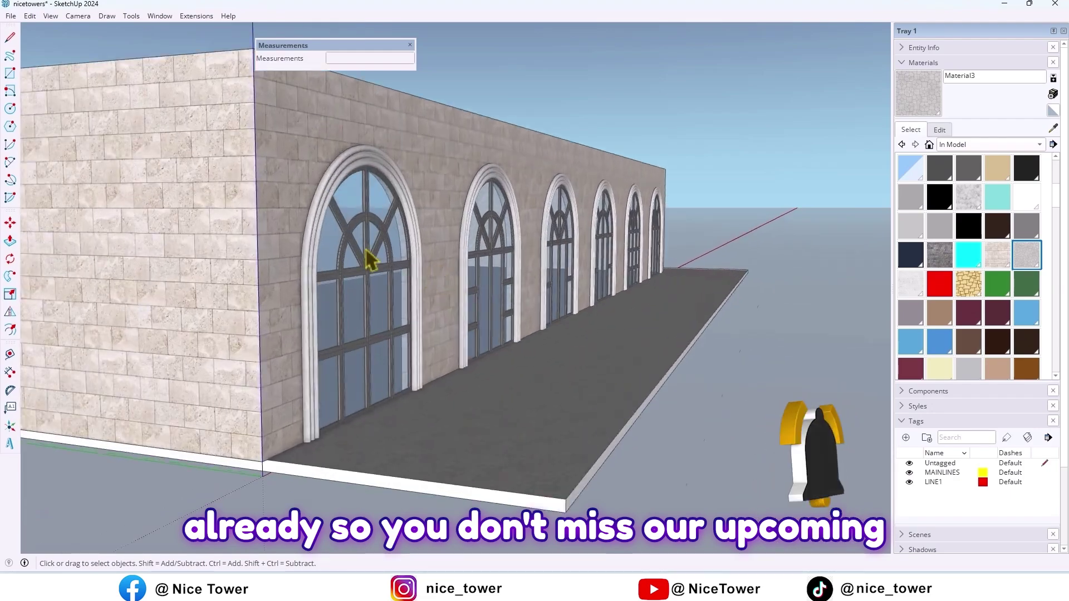
scroll(363, 249, "up", 2)
mouse_move(363, 248)
middle_mouse_down()
mouse_move(406, 168)
mouse_move(182, 231)
mouse_move(543, 279)
mouse_move(394, 294)
middle_mouse_up()
scroll(181, 231, "down", 2)
scroll(328, 284, "down", 3)
scroll(477, 286, "down", 2)
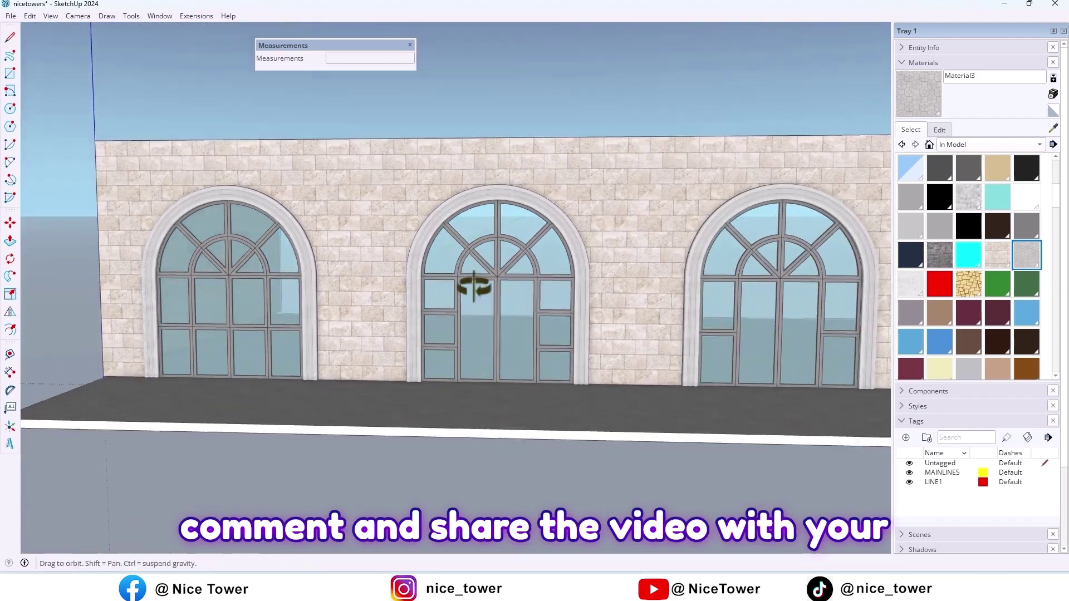
middle_click_drag(478, 287, 370, 298)
scroll(785, 320, "up", 3)
scroll(640, 280, "up", 2)
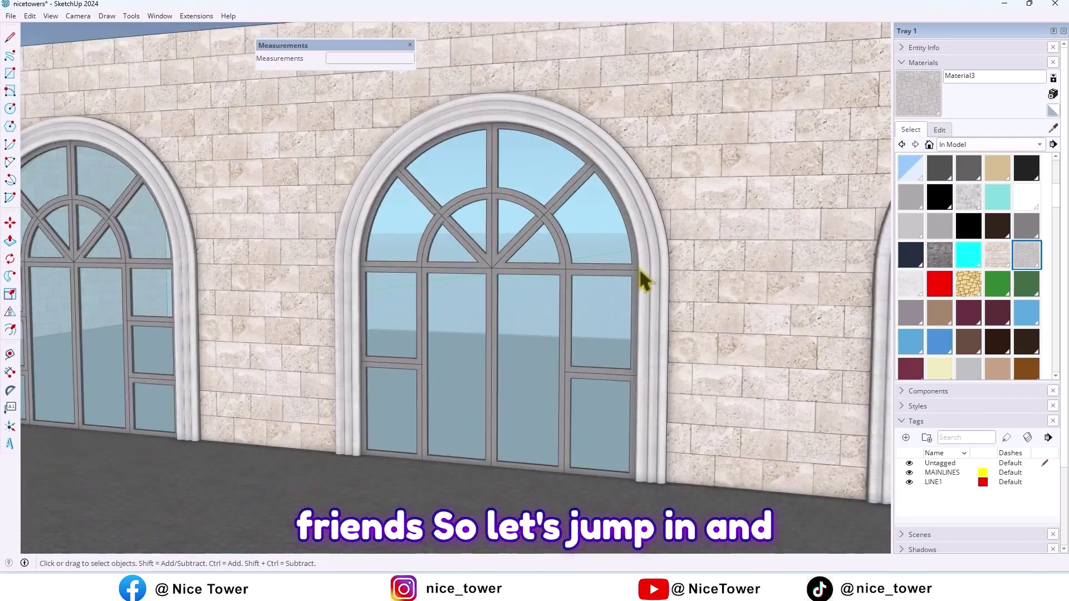
mouse_move(641, 279)
middle_mouse_down()
mouse_move(638, 250)
mouse_move(392, 287)
middle_mouse_up()
scroll(393, 286, "down", 2)
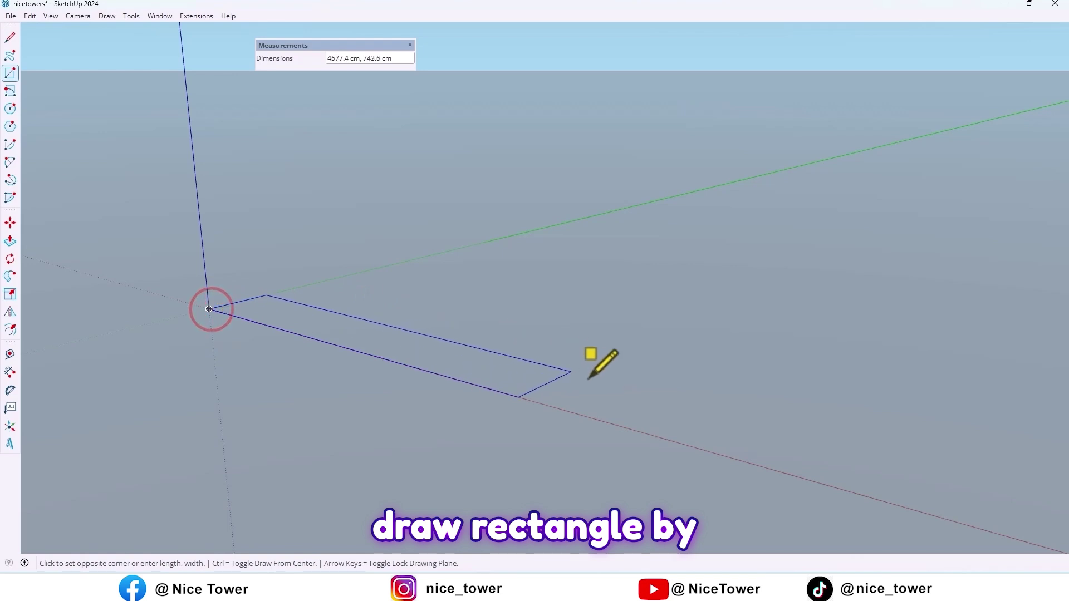
type("5")
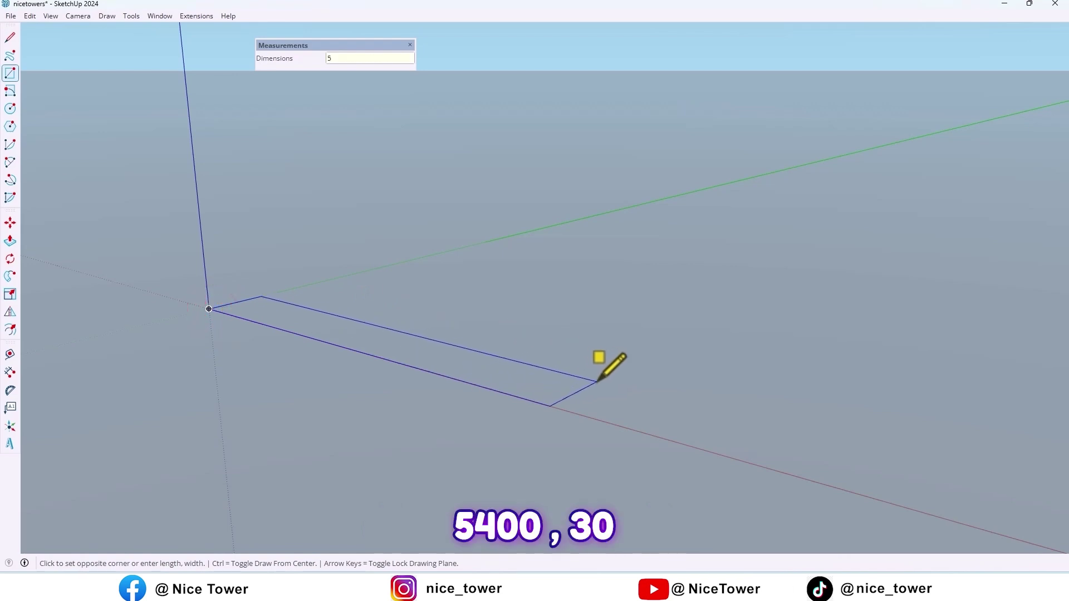
type("400,30")
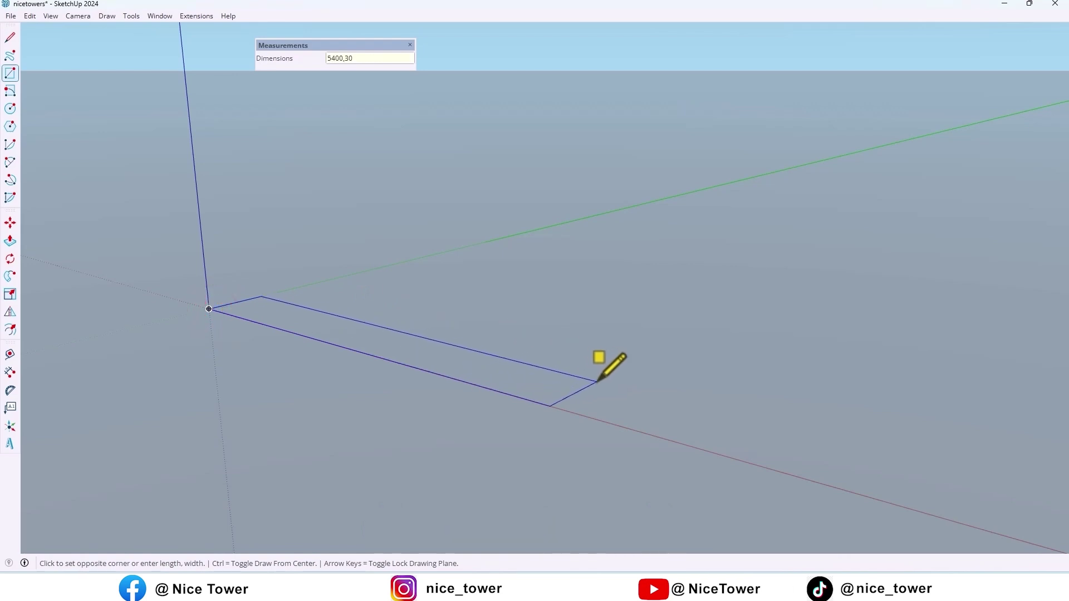
Step: Draw a 5400 by 30 cm rectangle and push-pull it up 800 cm
key("Return")
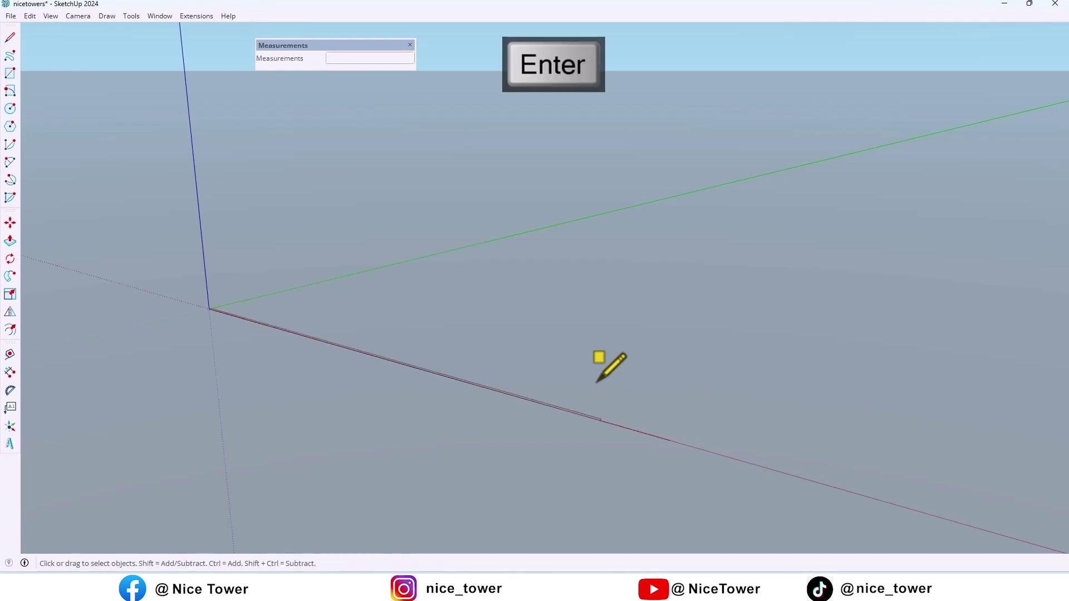
middle_click_drag(599, 381, 606, 397)
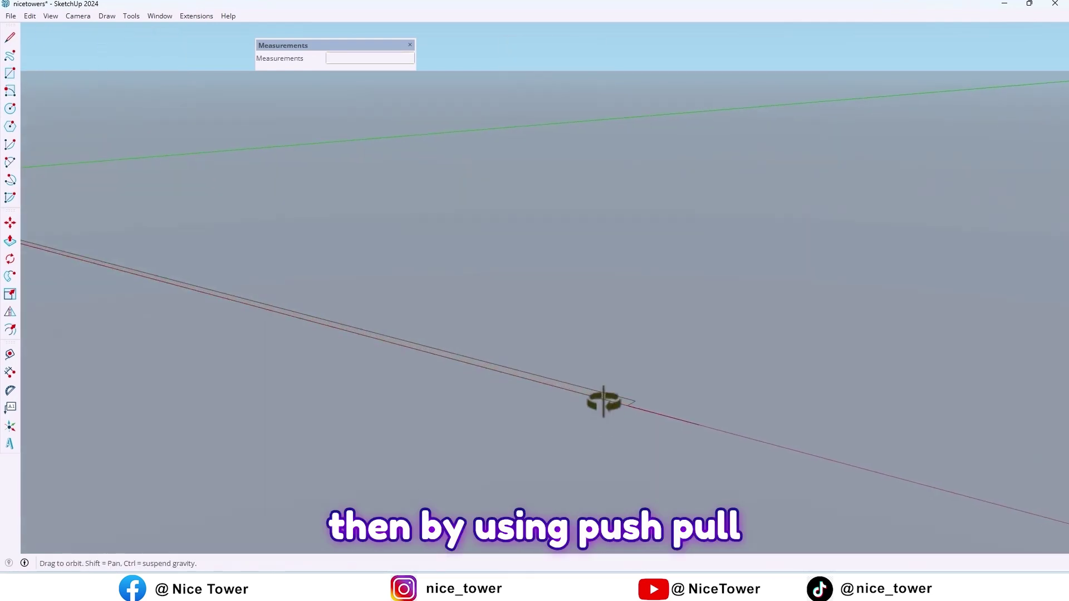
key("p")
left_click(612, 418)
type("800")
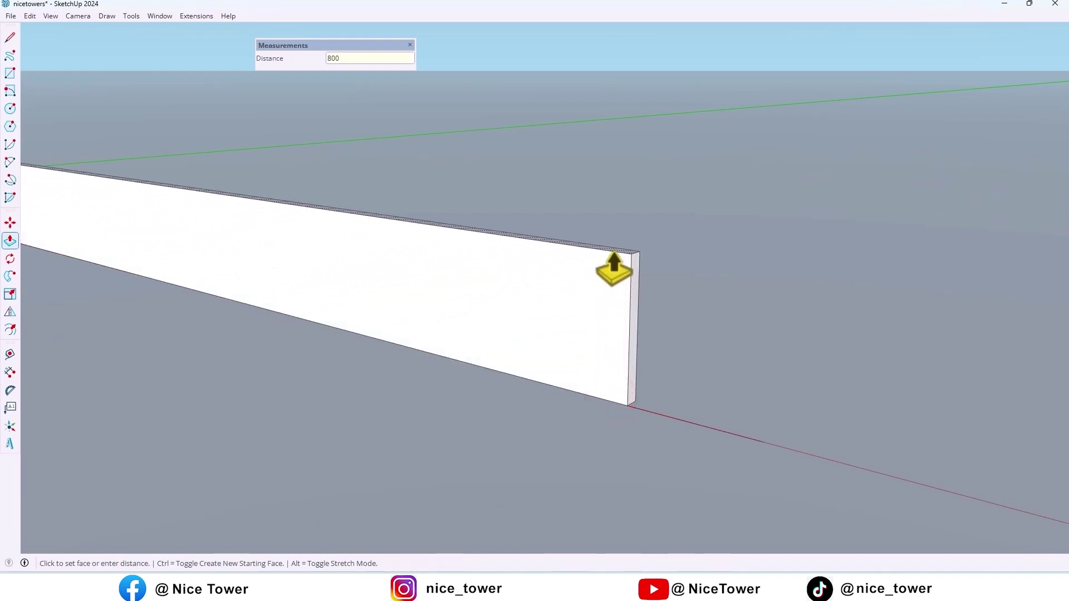
key("Return")
scroll(825, 358, "down", 3)
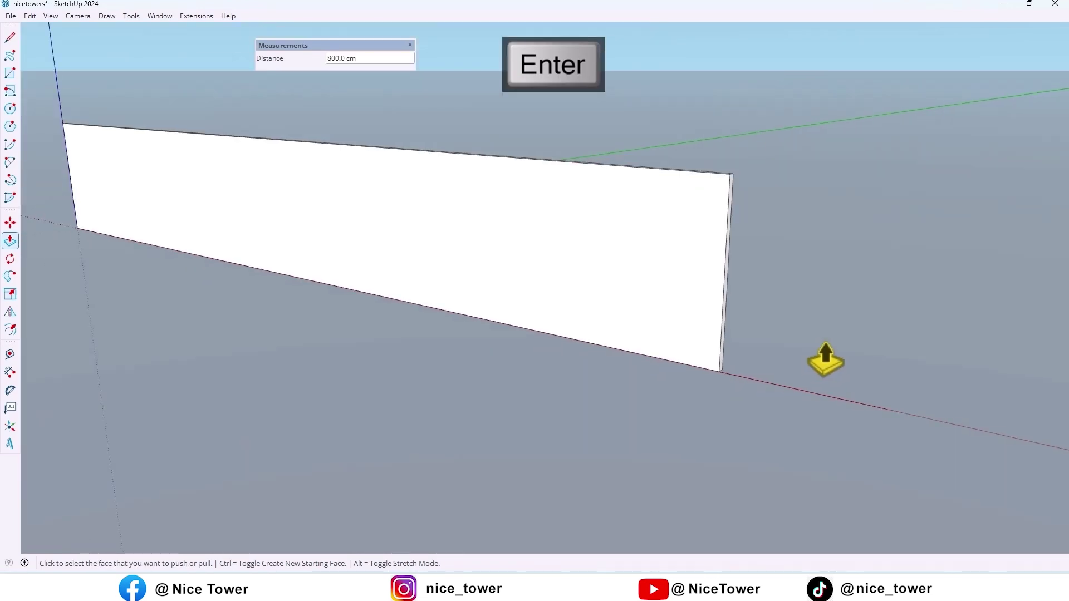
key("space")
scroll(509, 282, "down", 2)
scroll(271, 204, "up", 5)
scroll(271, 201, "up", 2)
scroll(252, 207, "up", 2)
Step: Place guides 200 cm and a further 500 cm from the wall end, plus 350 cm up
key("t")
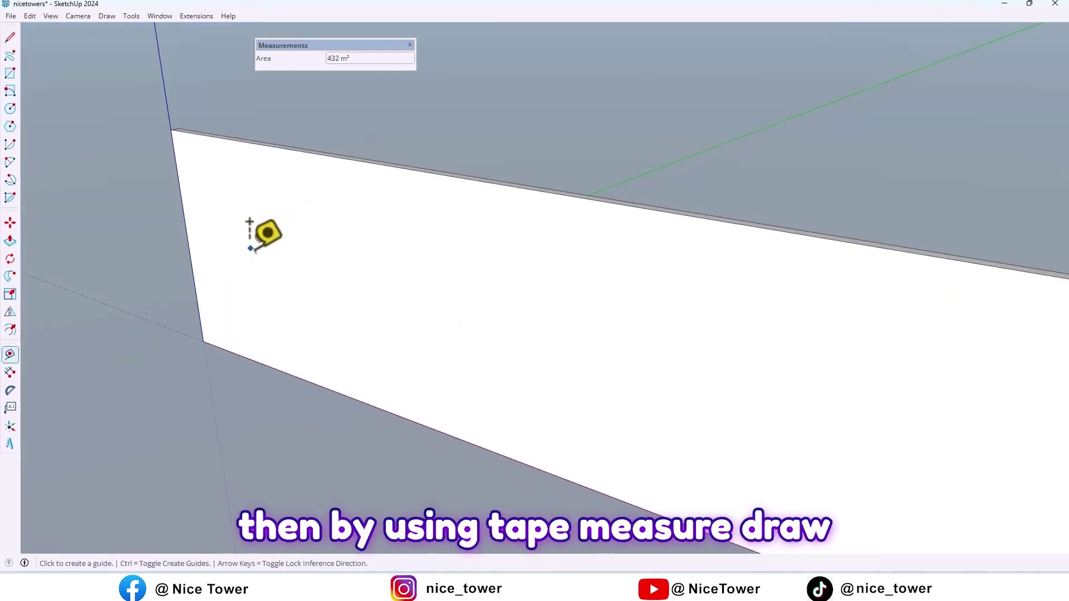
left_click(186, 230)
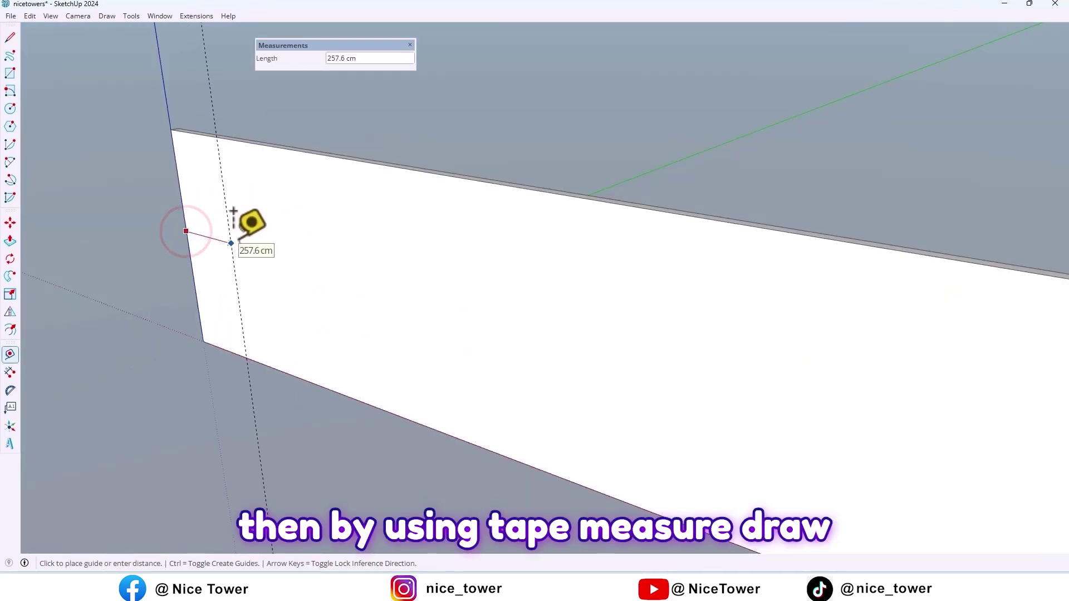
type("200")
key("Return")
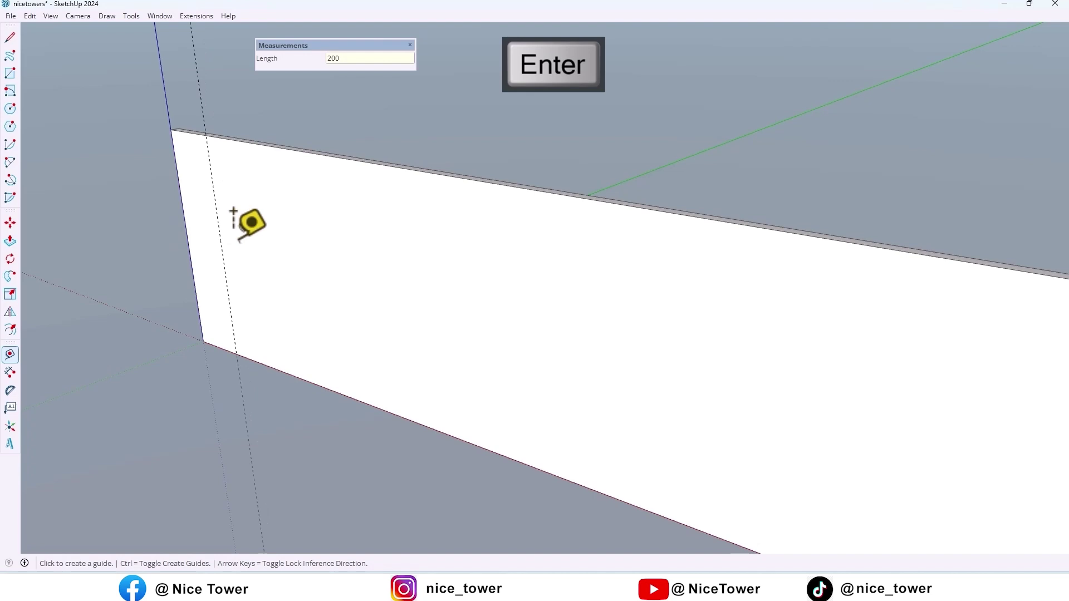
left_click(222, 243)
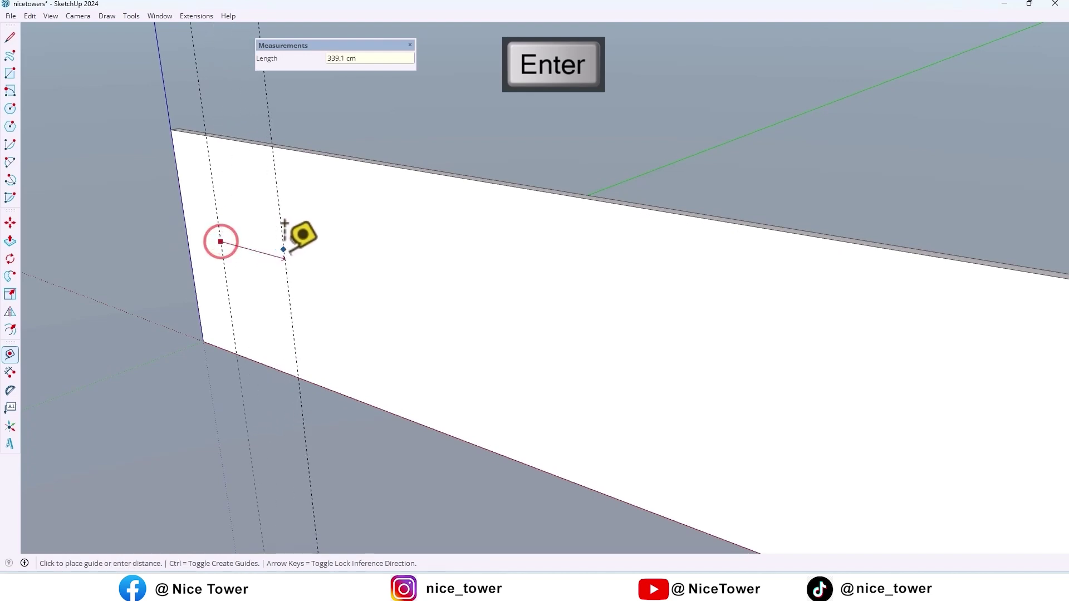
type("500")
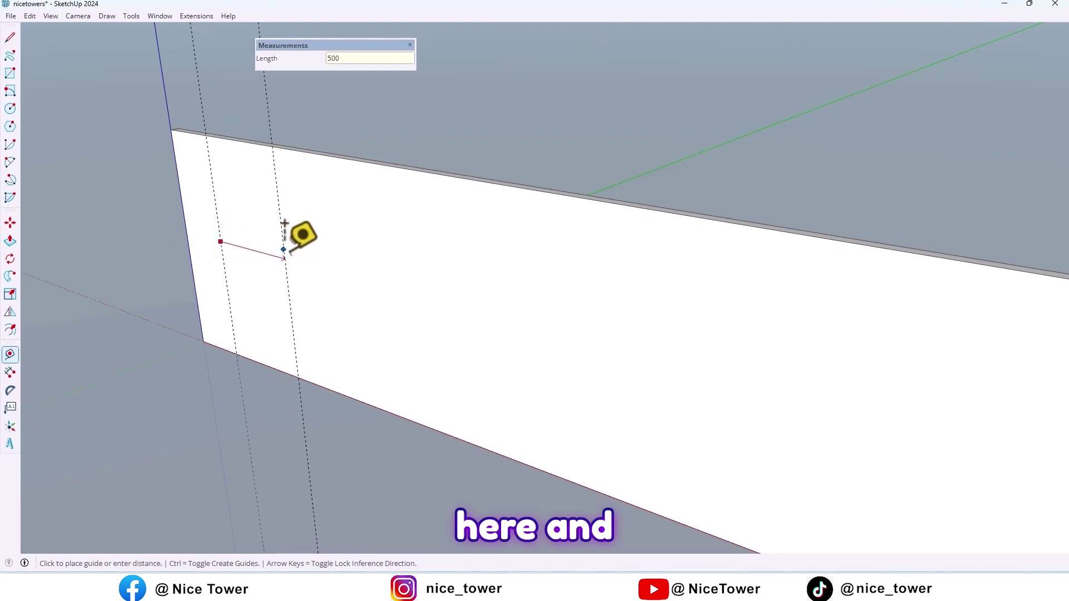
key("Return")
scroll(292, 242, "up", 2)
type("350")
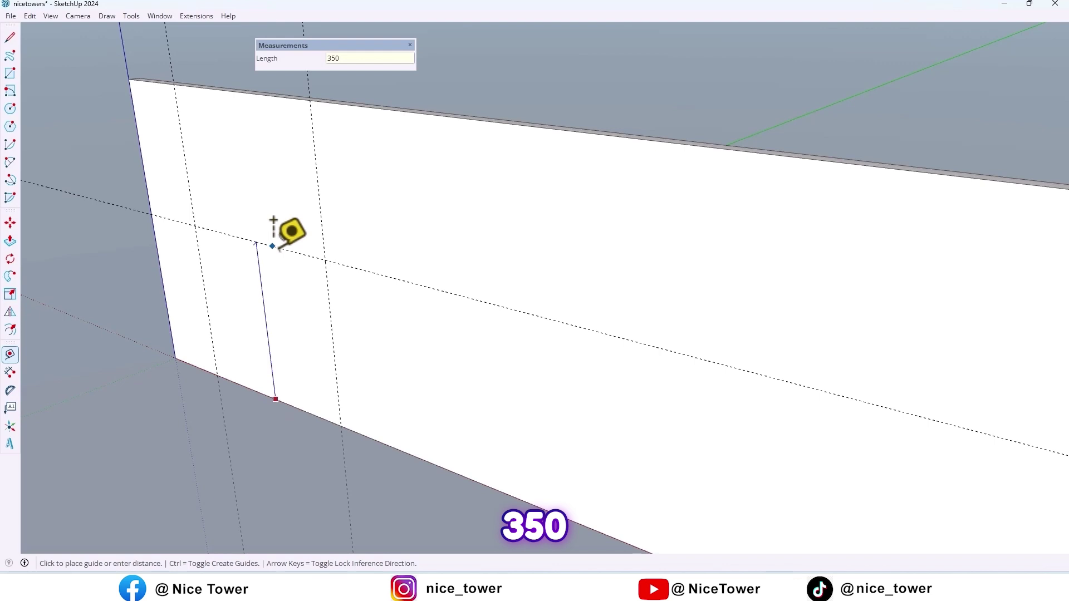
key("Return")
Step: Draw a 500 by 350 cm rectangle between the guides, topped with a half-circle arc
middle_click_drag(285, 268, 376, 217)
key("r")
left_click(206, 368)
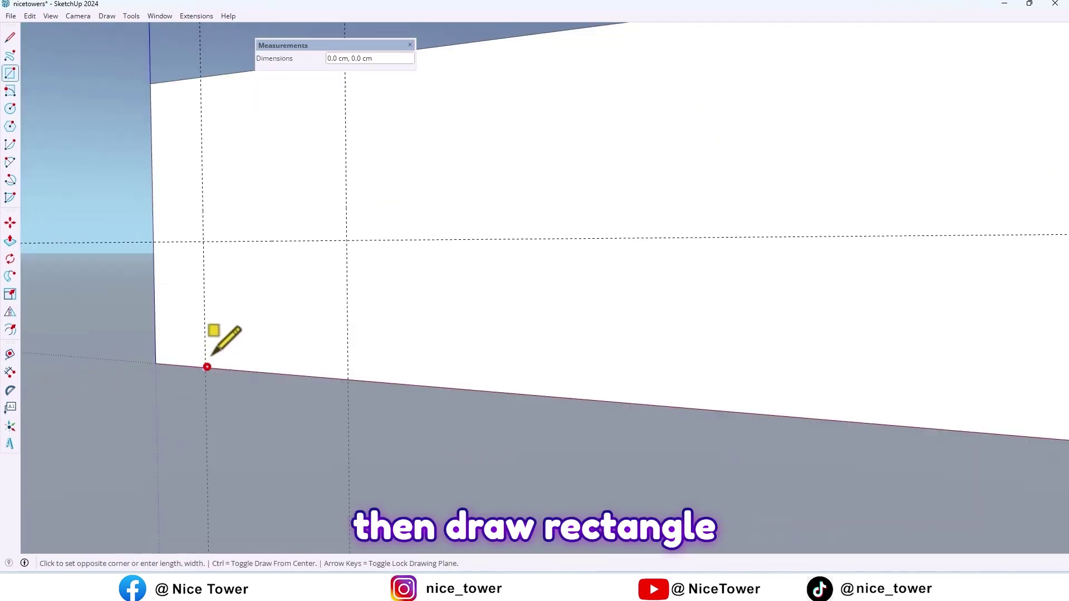
left_click(349, 240)
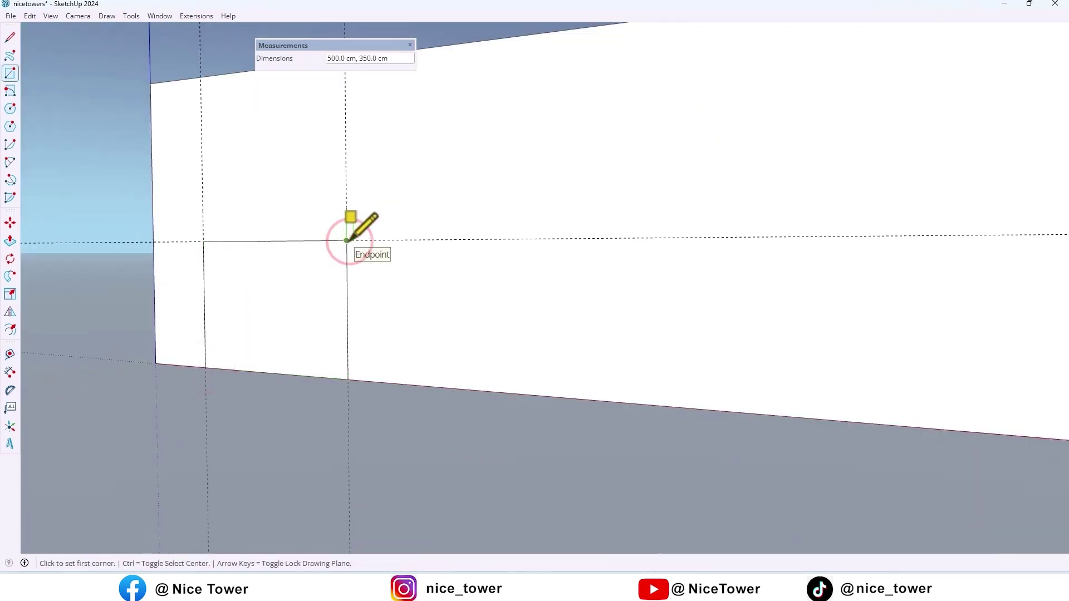
key("a")
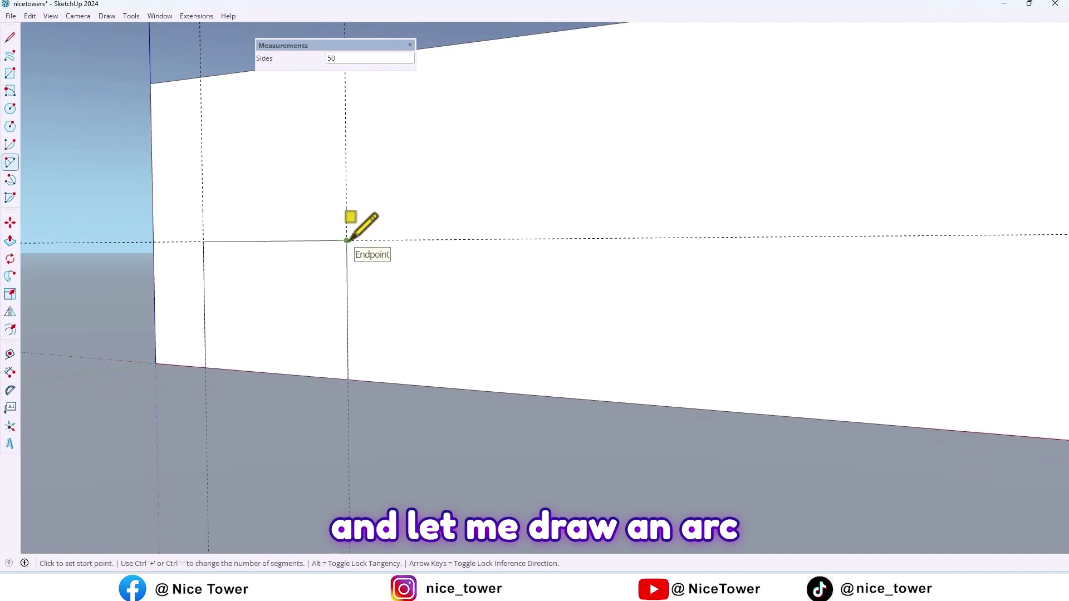
left_click(202, 243)
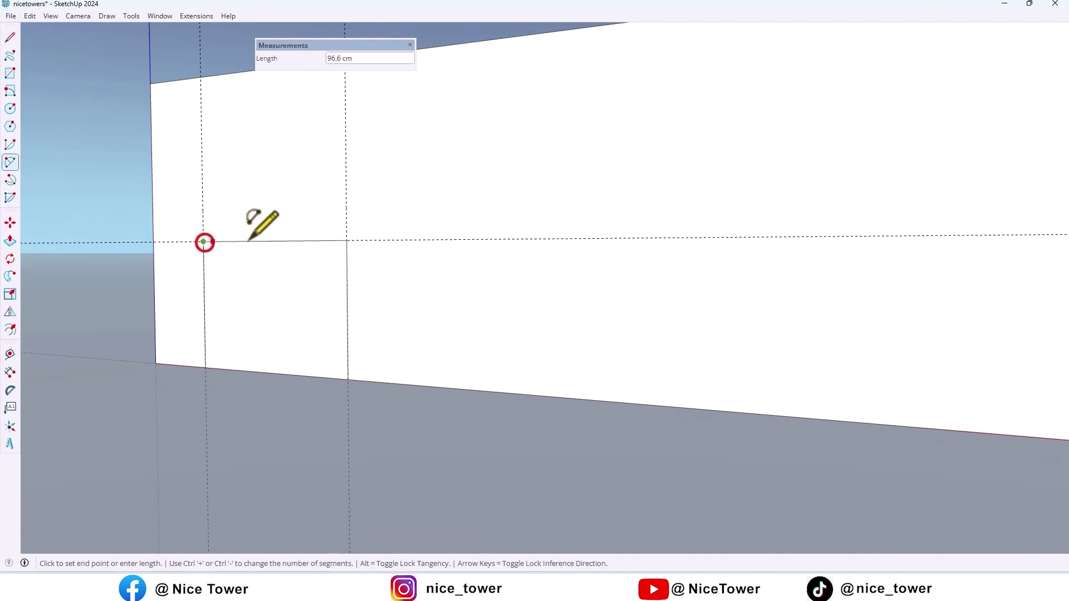
left_click(347, 240)
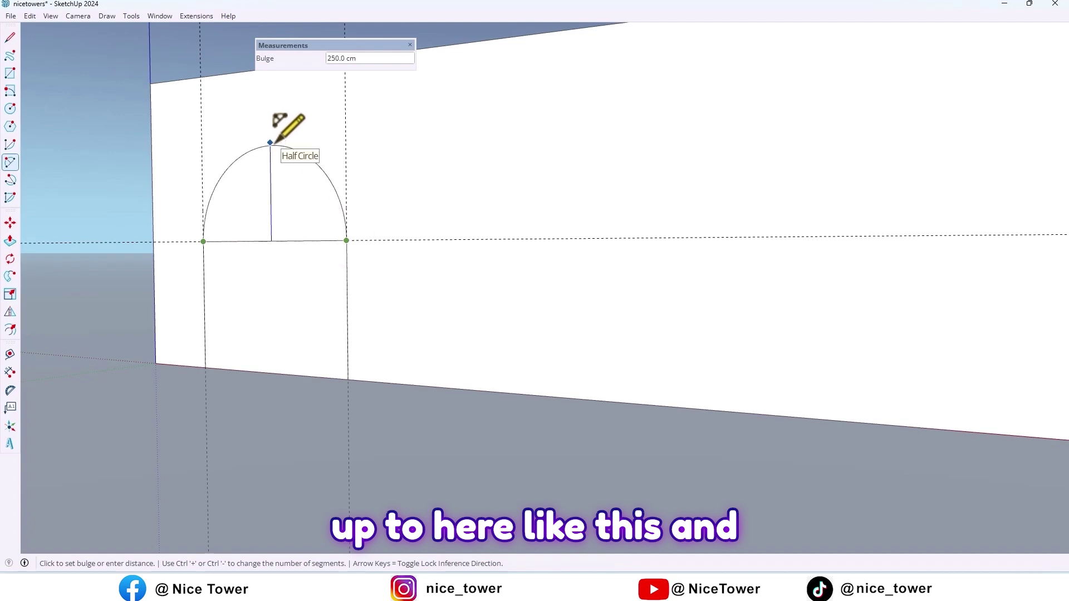
left_click(270, 143)
Step: Erase the guidelines and the line separating the arch from the rectangle
middle_click_drag(316, 201, 301, 281)
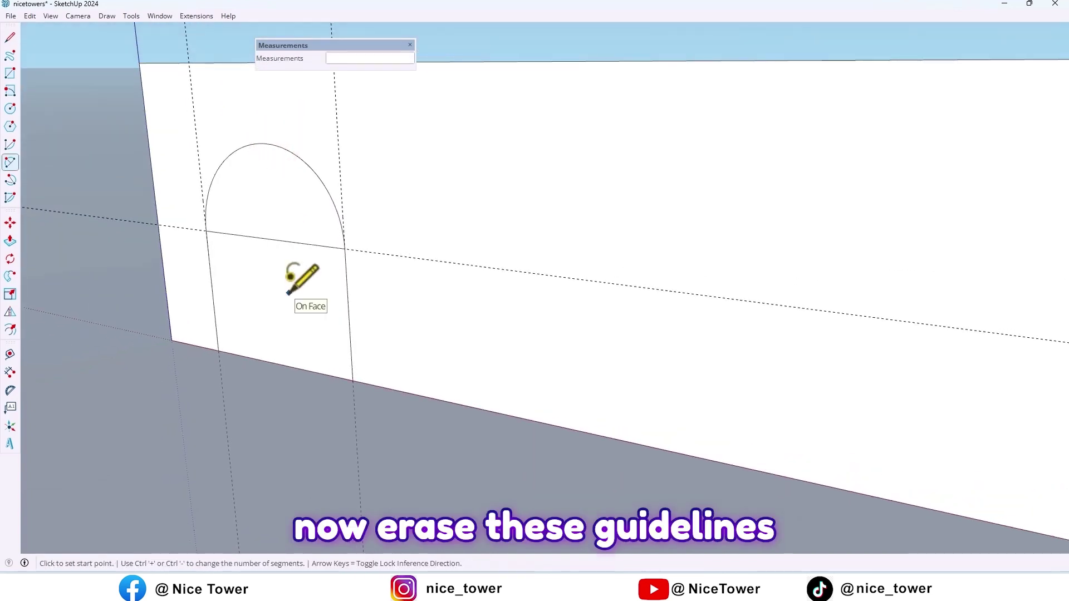
key("e")
left_click(306, 131)
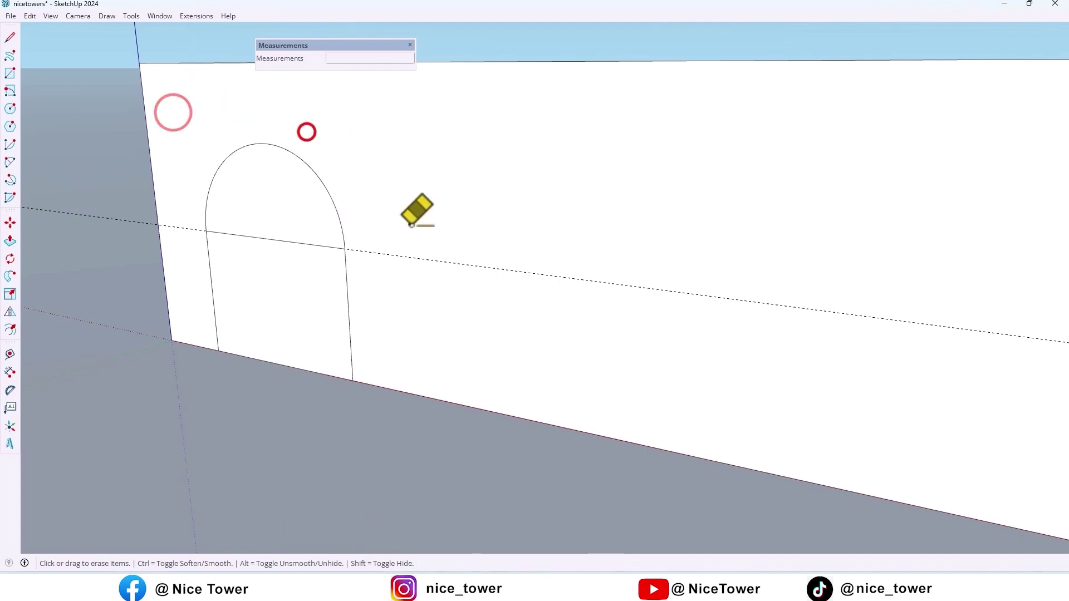
left_click(409, 225)
left_click(241, 256)
mouse_move(262, 222)
middle_mouse_down()
mouse_move(221, 251)
mouse_move(303, 259)
middle_mouse_up()
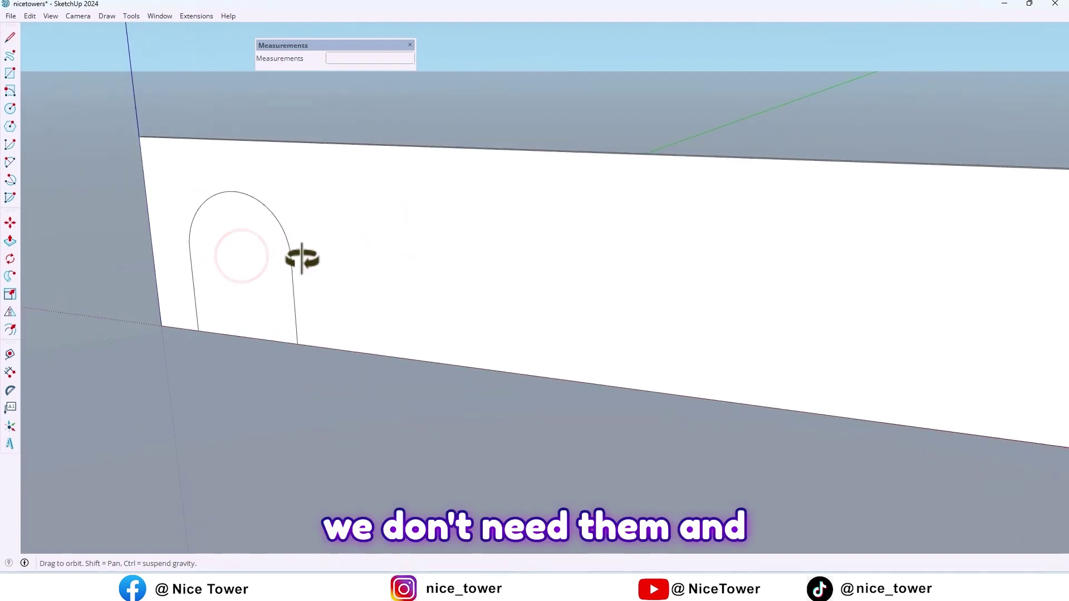
key("space")
Step: Copy the arch outline 900 cm along the wall, repeated 5 times
left_click(261, 274)
double_click(261, 274)
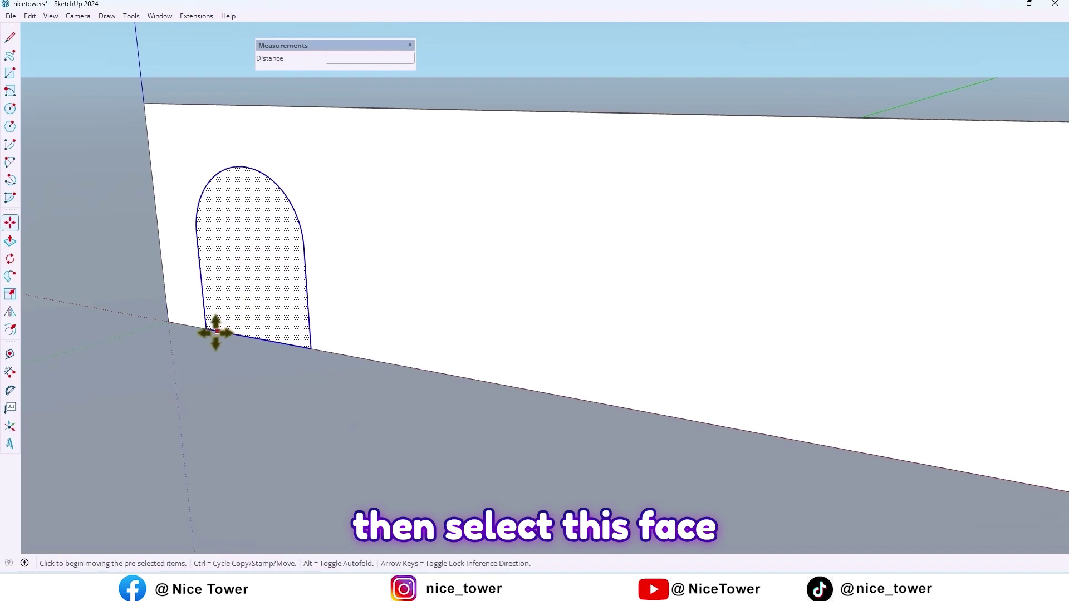
key("ctrl")
left_click(210, 328)
type("900")
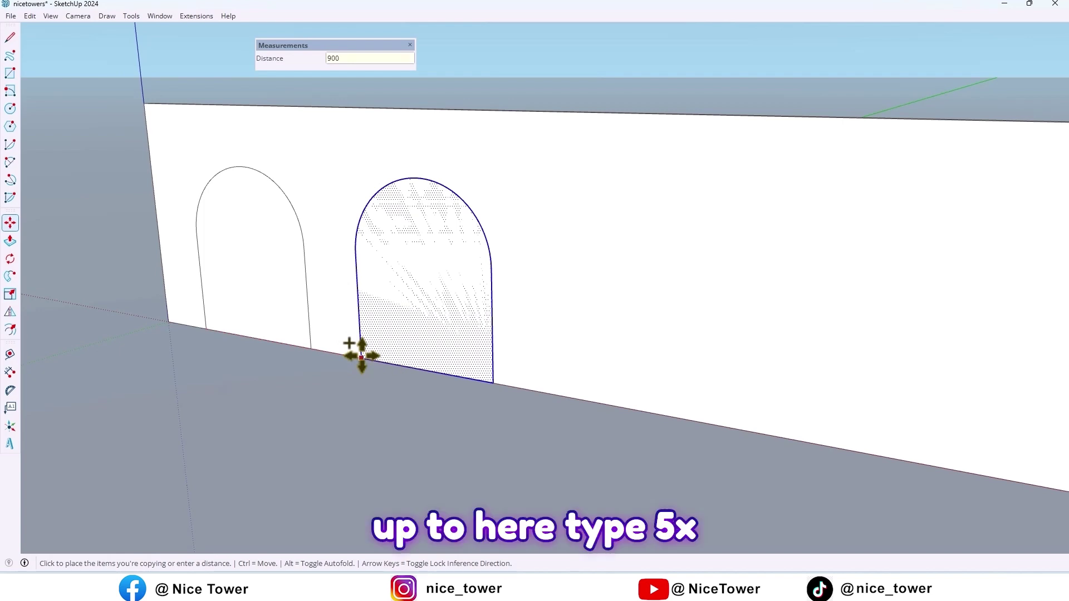
key("Return")
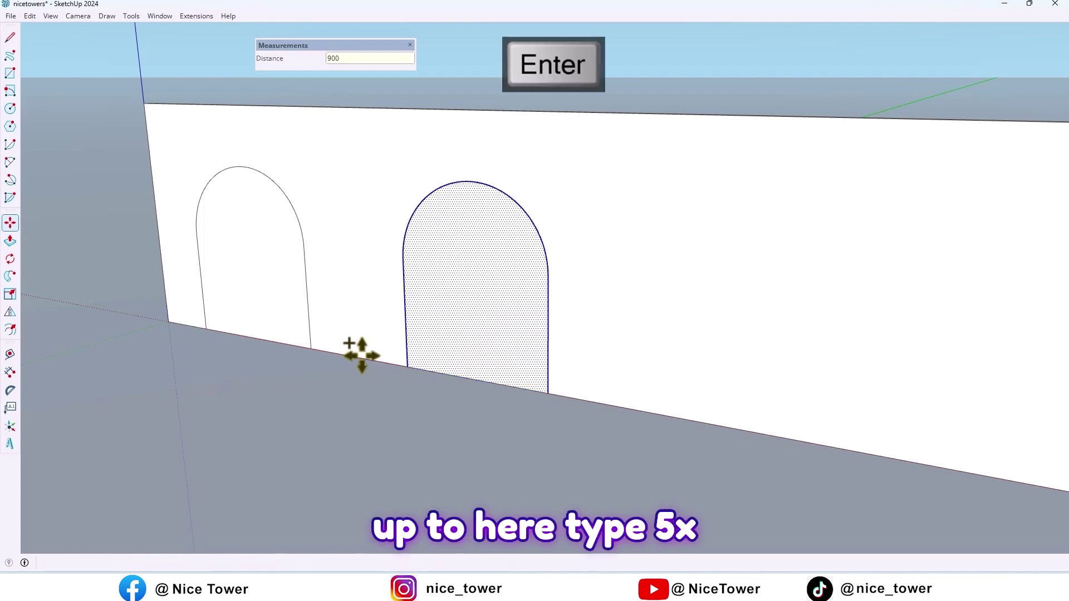
type("x")
key("Return")
middle_click_drag(358, 353, 302, 292)
key("space")
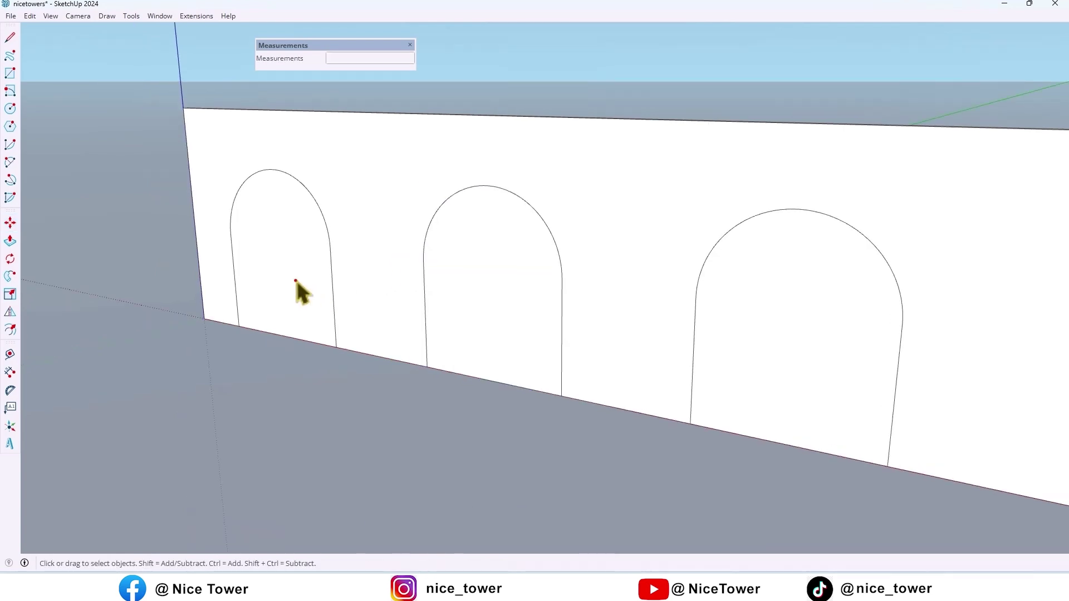
Step: Place a spare copy of the first arch off the wall's left end
left_click(297, 282)
key("m")
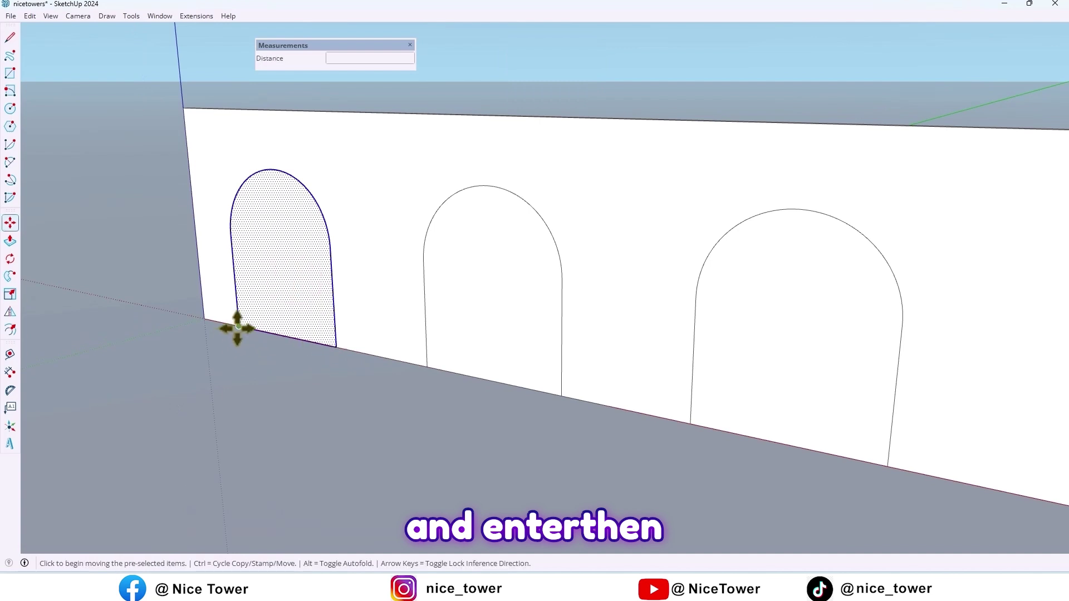
left_click(237, 329)
key("ctrl")
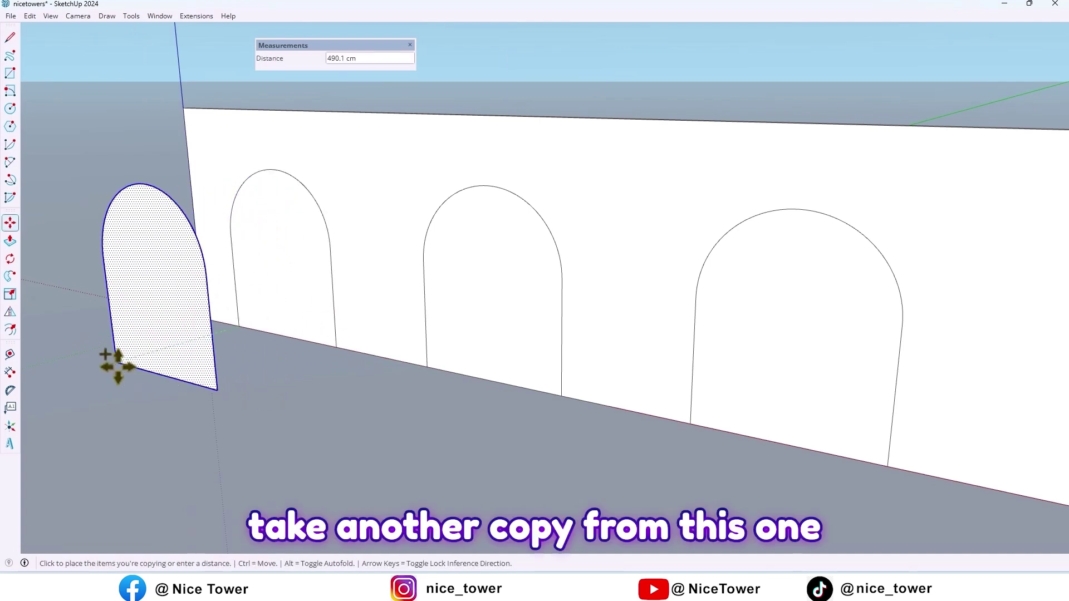
left_click(101, 370)
middle_click_drag(92, 372, 247, 337)
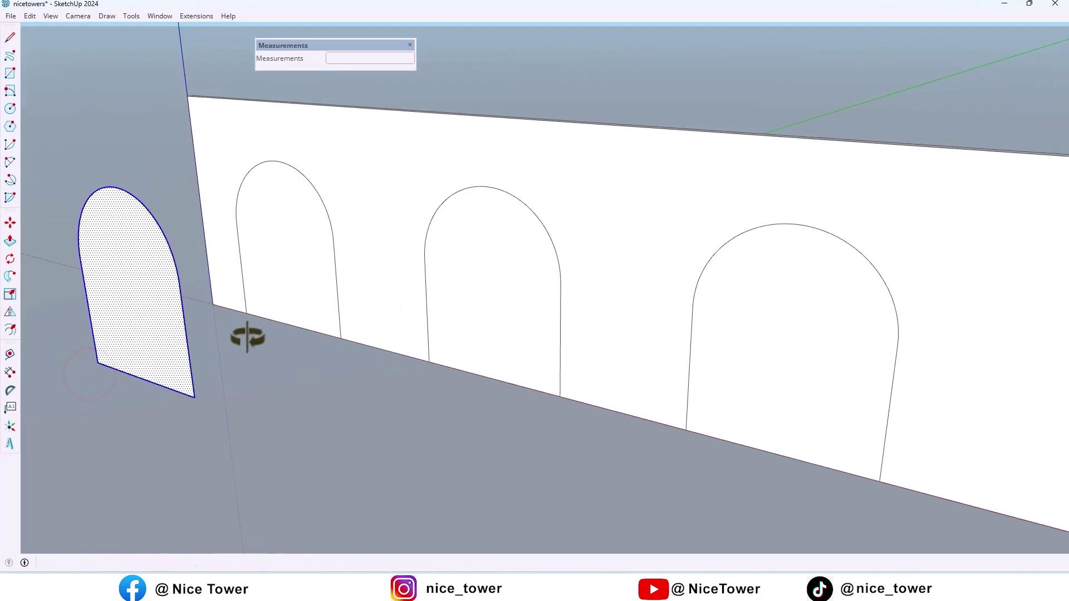
key("p")
Step: Push the first arch 30 cm through the wall, then repeat on the remaining arches
key("Escape")
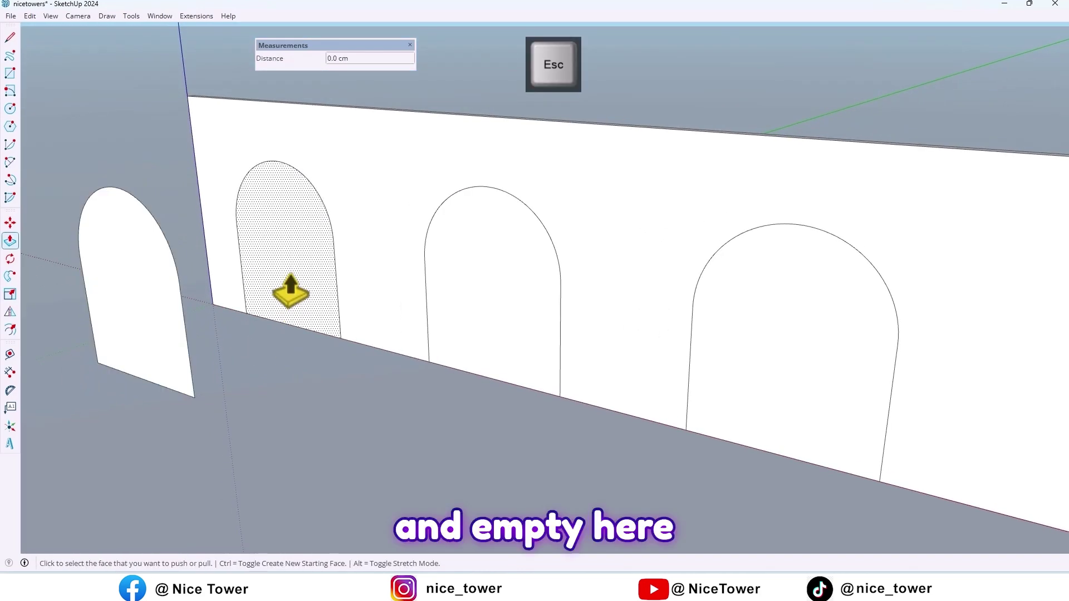
left_click(287, 292)
left_click(298, 291)
scroll(205, 267, "down", 2)
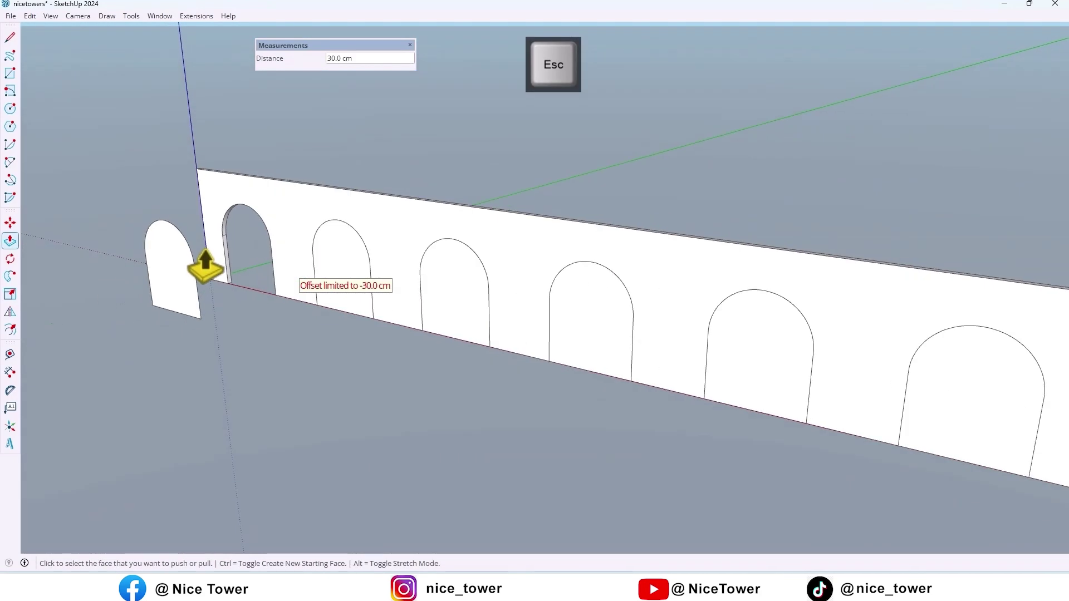
double_click(329, 242)
double_click(448, 289)
double_click(561, 315)
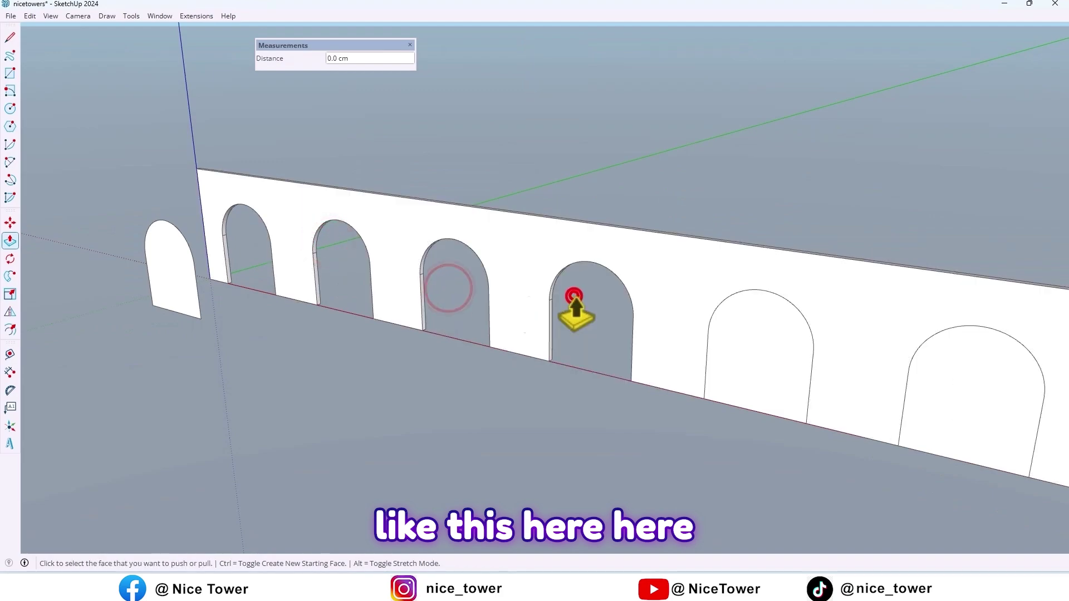
scroll(573, 310, "down", 2)
double_click(693, 342)
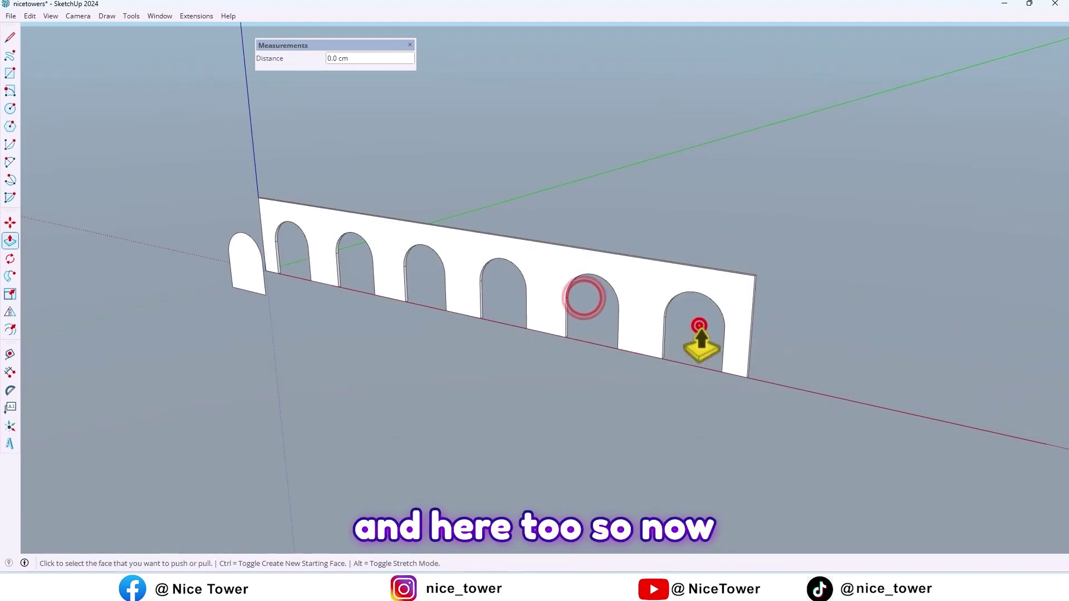
Step: Select the entire pierced wall and make it a group
middle_click_drag(692, 335, 479, 262)
key("space")
triple_click(505, 265)
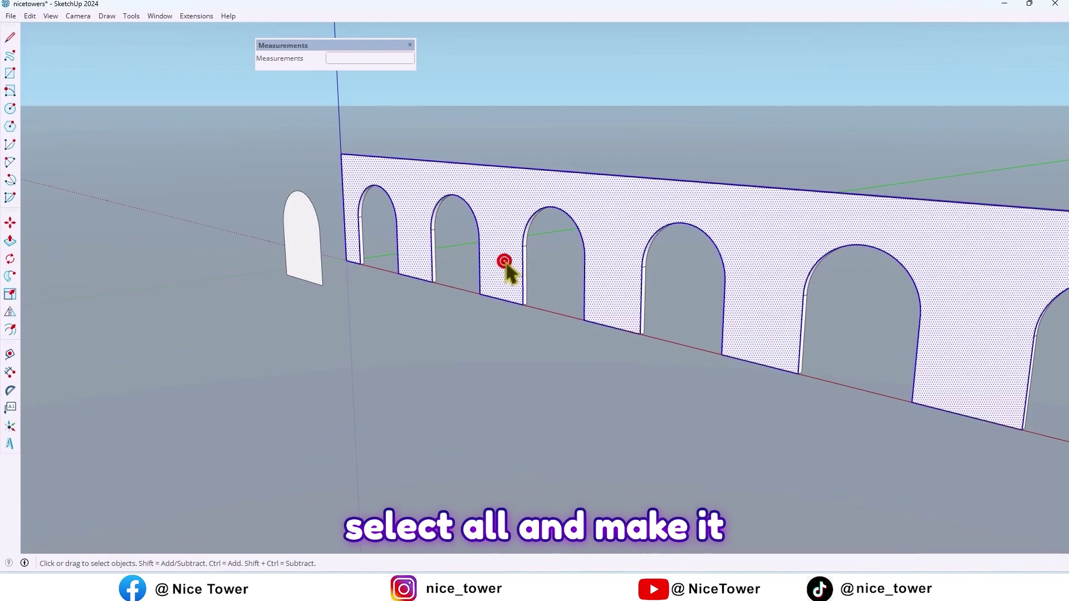
right_click(508, 276)
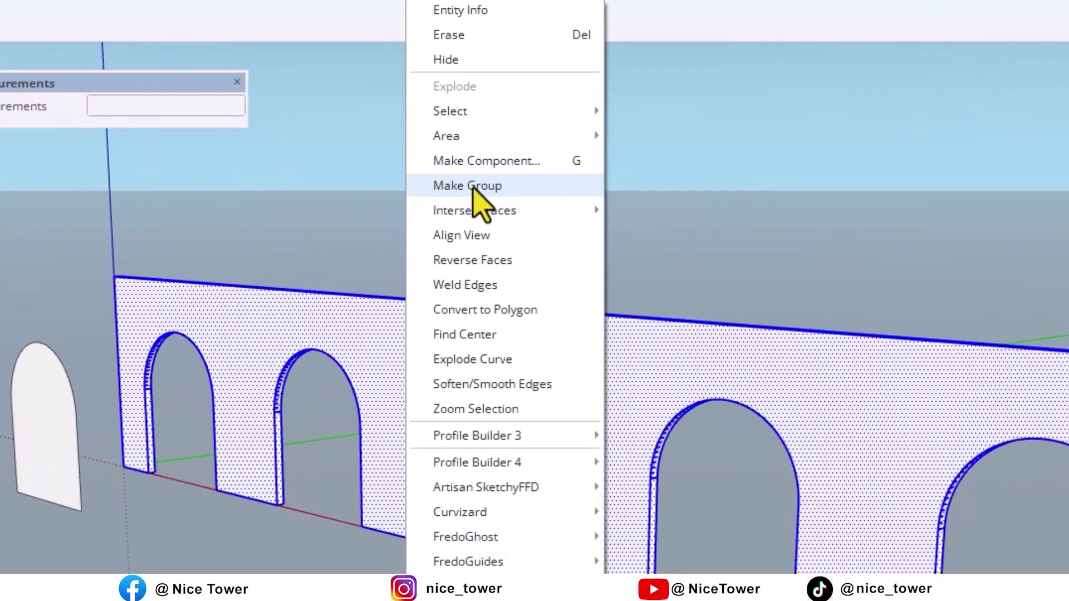
left_click(474, 185)
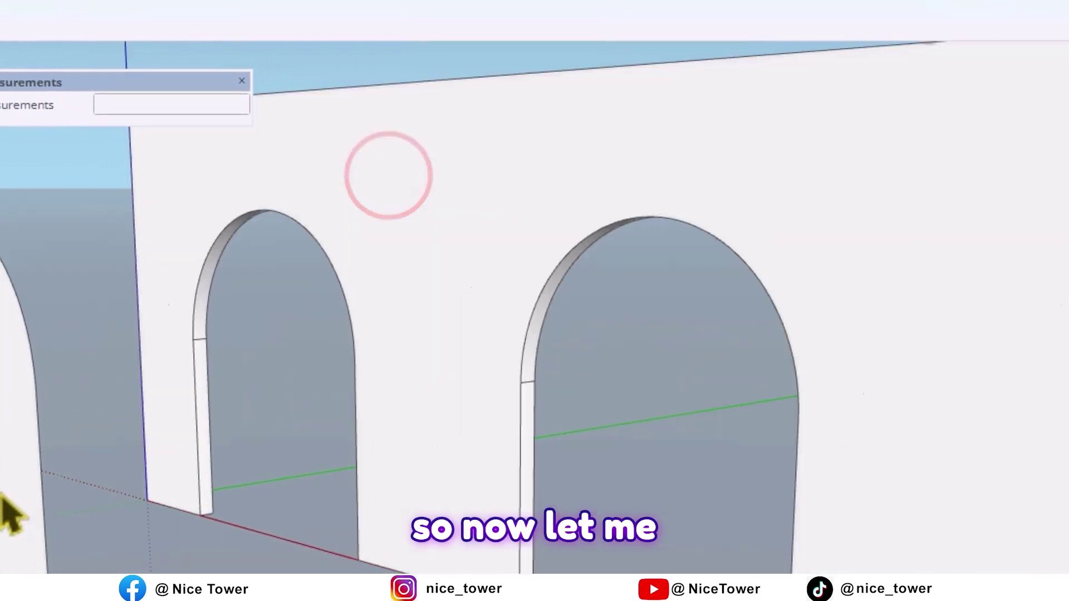
Step: Move the spare arch to the wall's left end and copy it along the wall edge
left_click(60, 474)
key("m")
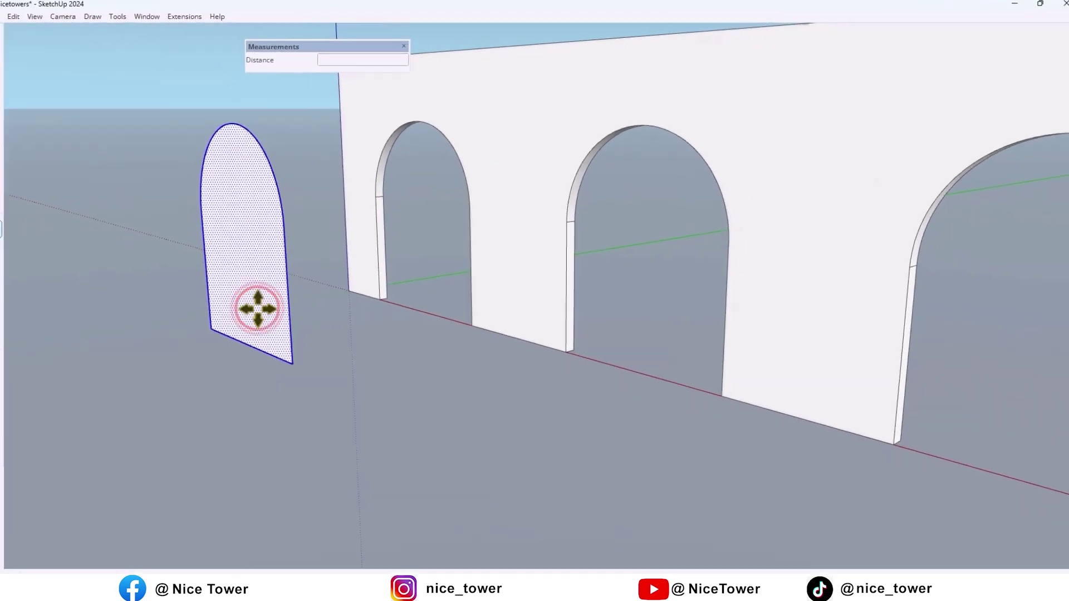
left_click(302, 358)
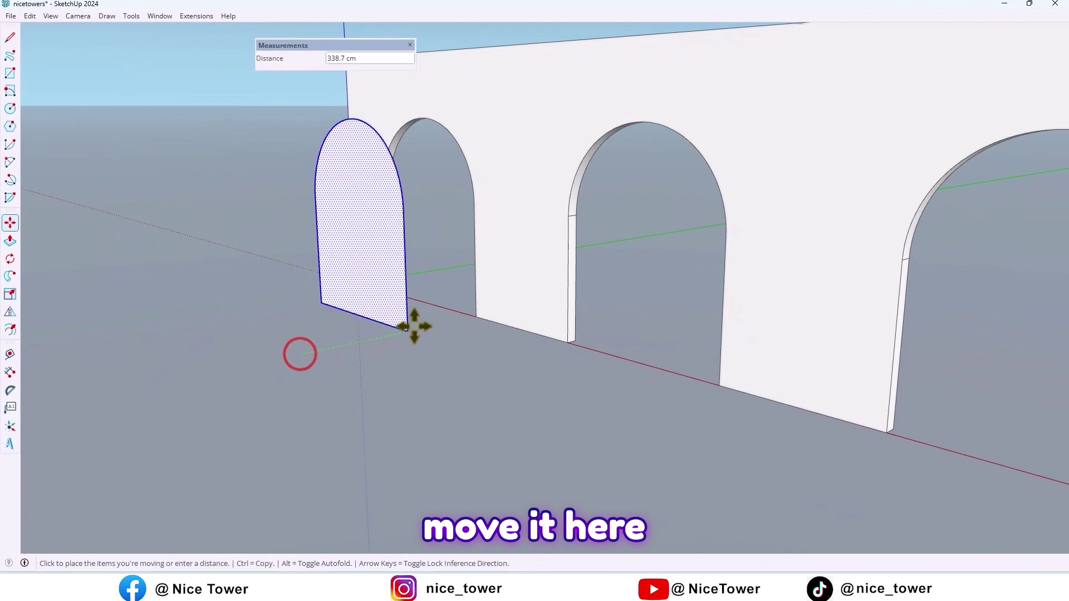
left_click(475, 313)
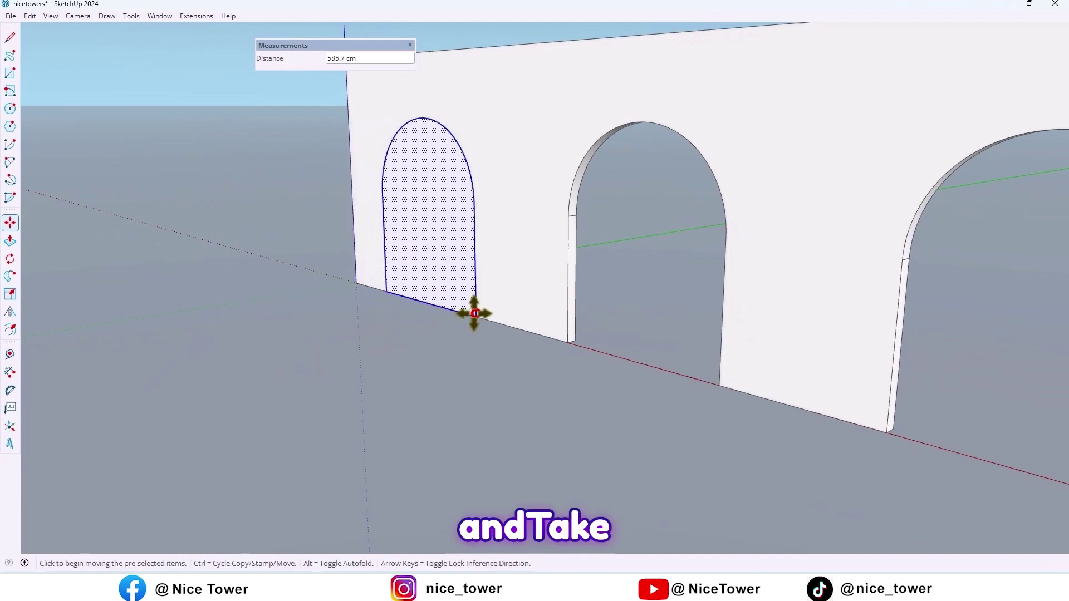
middle_click_drag(475, 313, 823, 259)
scroll(930, 256, "down", 3)
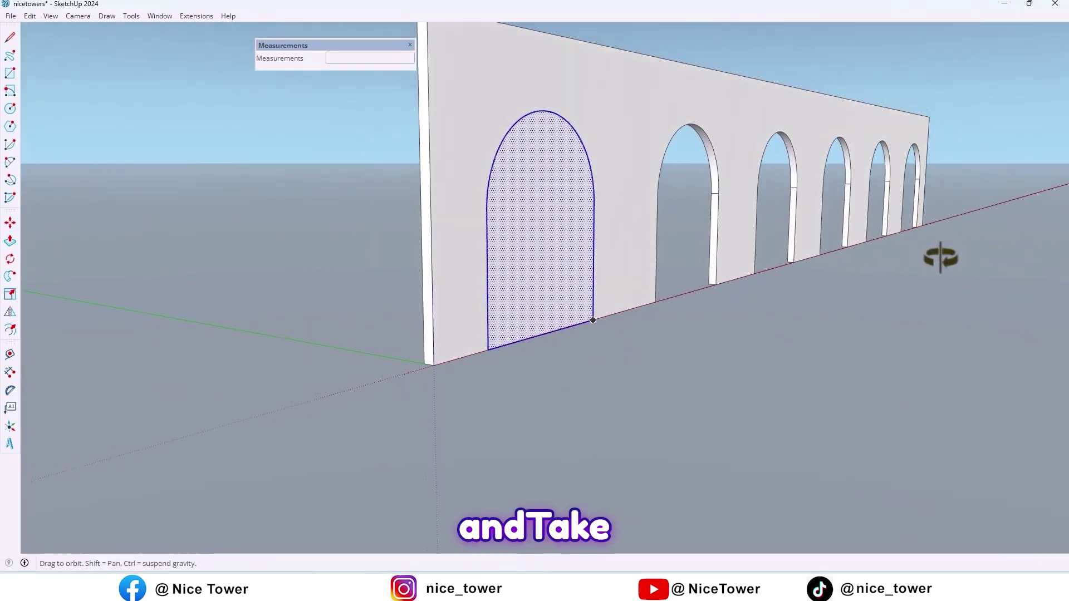
scroll(557, 251, "up", 3)
middle_click_drag(557, 251, 338, 342)
key("ctrl")
left_click(338, 342)
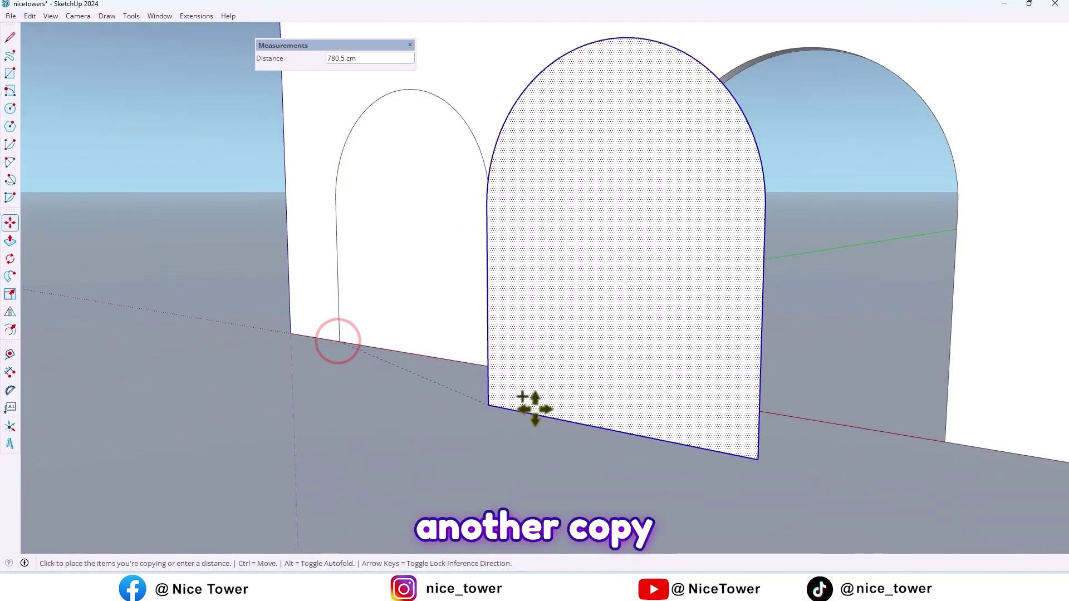
left_click(657, 392)
key("space")
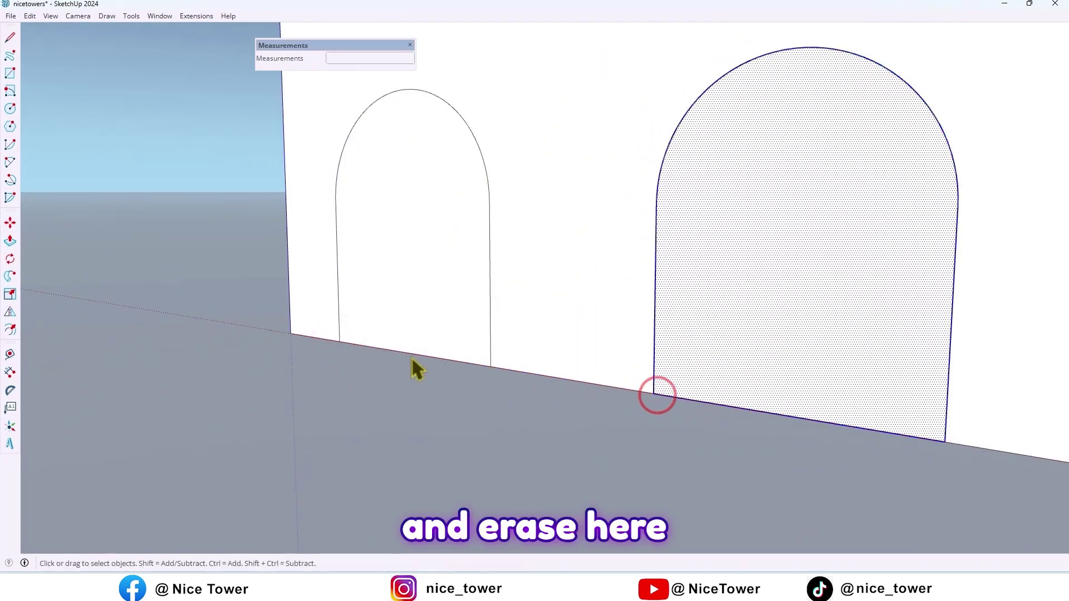
Step: Push the left arch face through the wall to make an opening
key("p")
double_click(405, 355)
middle_click_drag(402, 322, 346, 326)
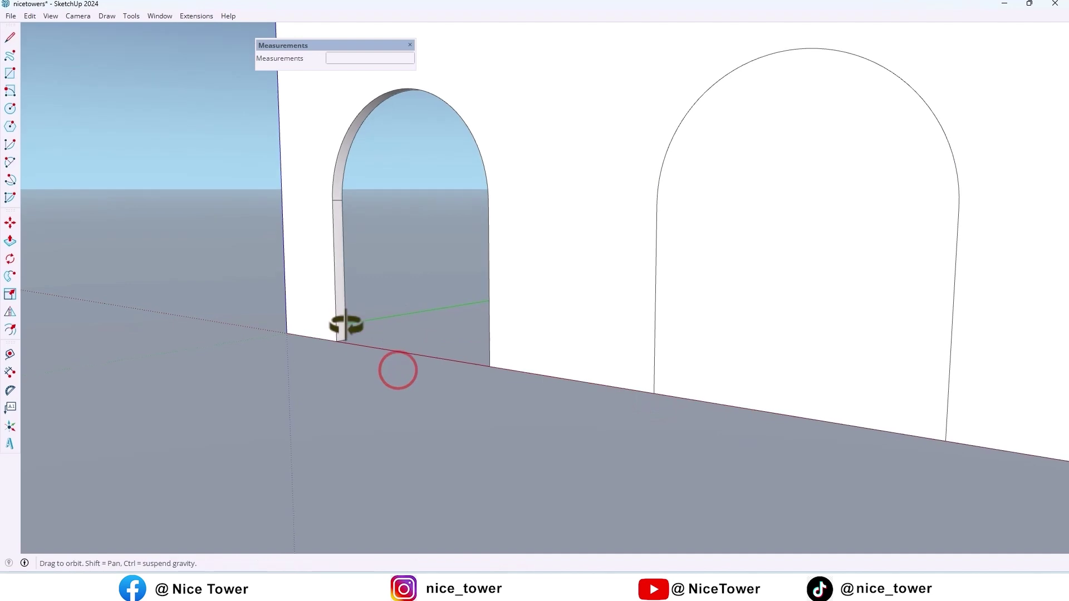
key("space")
Step: Copy the arch edge line beside the first opening
double_click(331, 316)
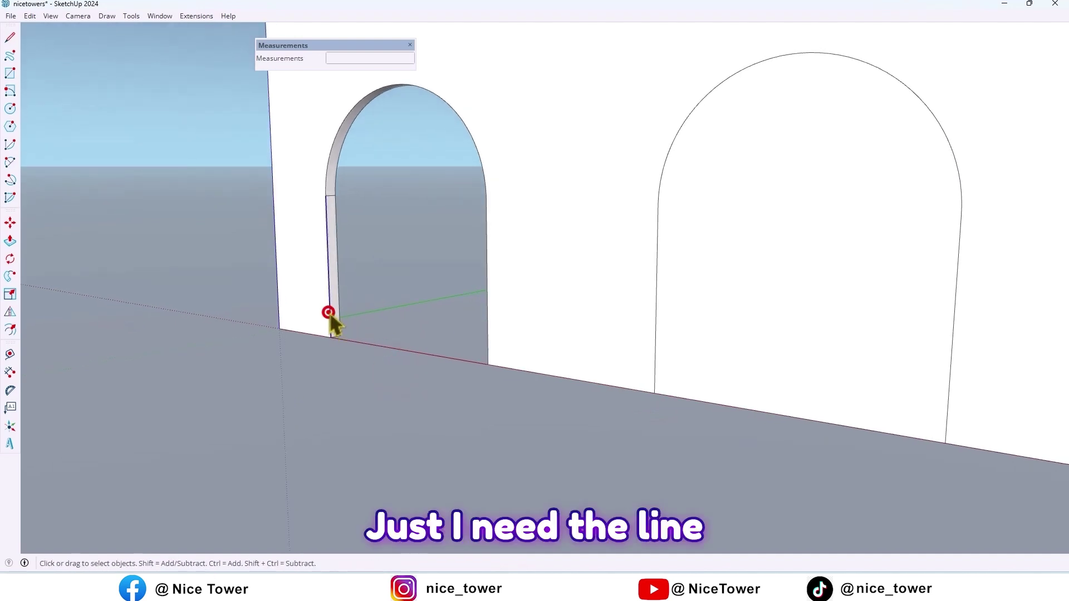
key("m")
scroll(351, 316, "up", 2)
left_click(370, 314)
key("ctrl")
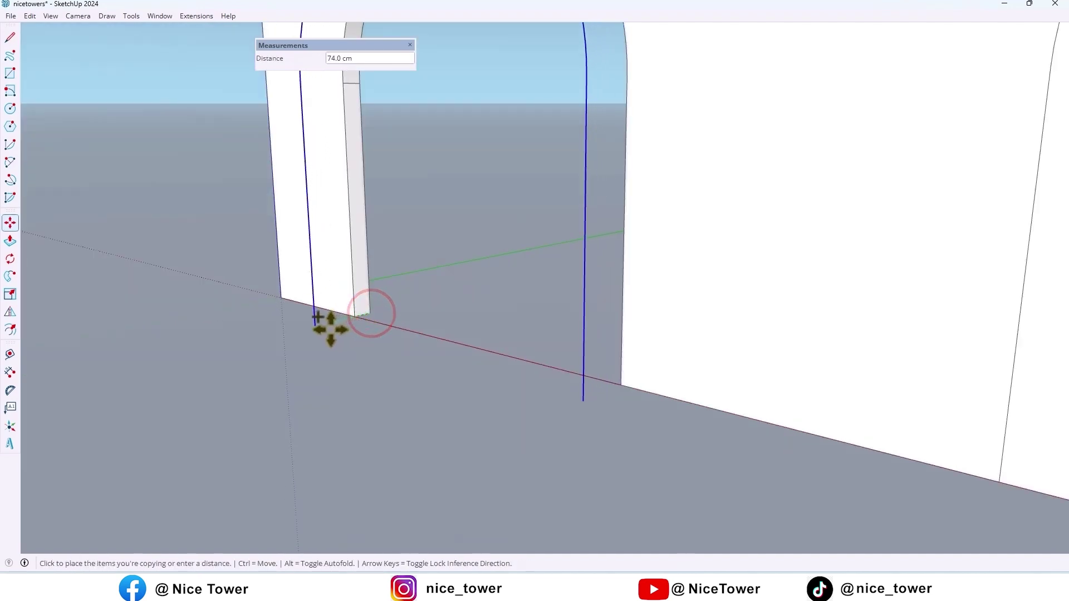
left_click(320, 332)
scroll(425, 396, "down", 3)
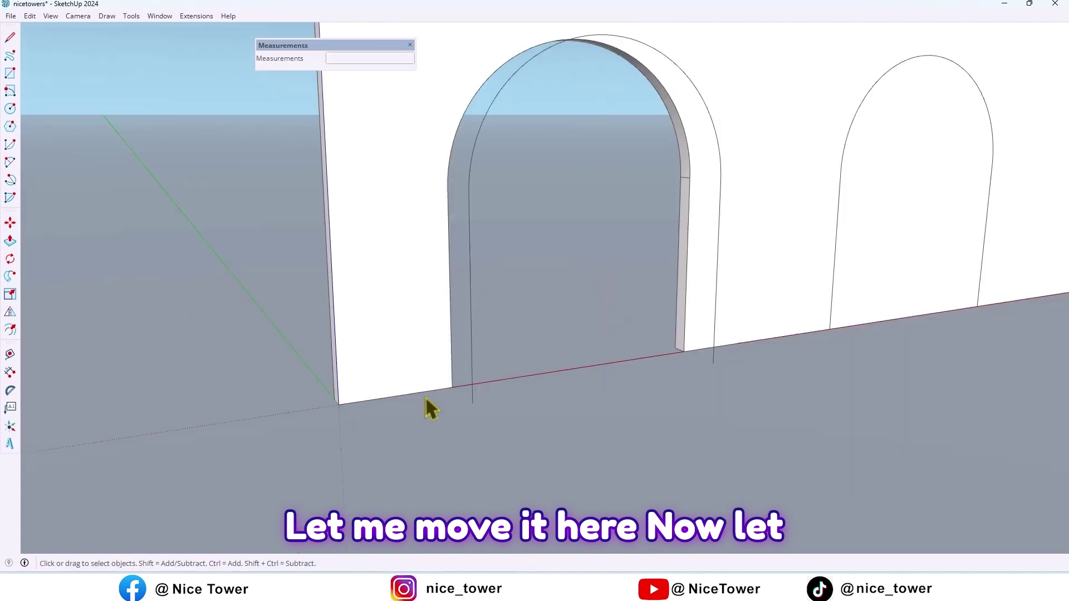
scroll(426, 397, "up", 2)
scroll(437, 394, "up", 2)
key("r")
type("50")
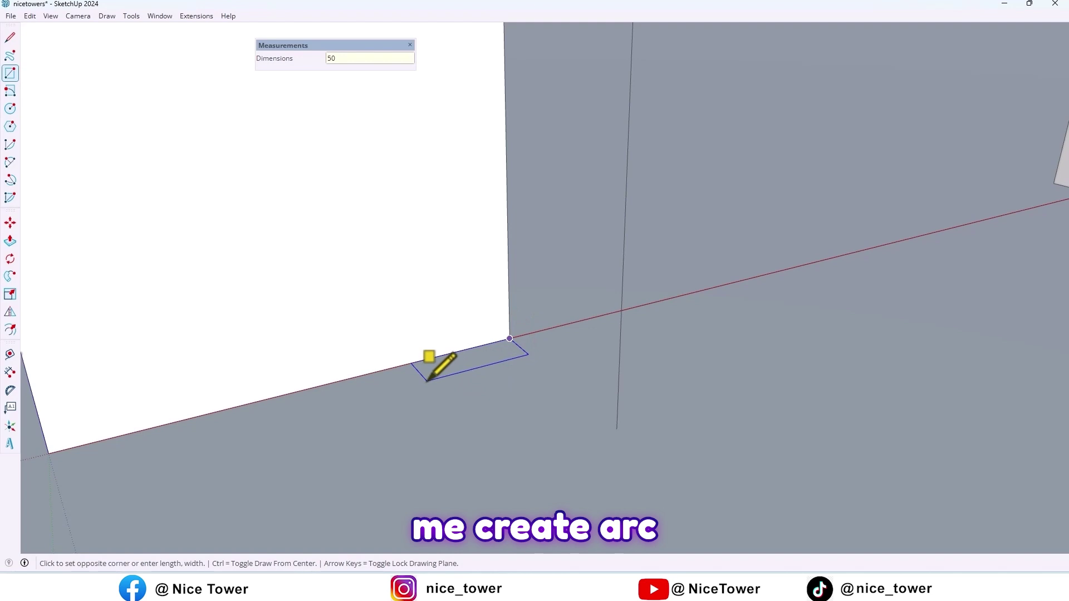
type(",2")
Step: Finish a 50 by 20 rectangle and sketch an S-curve of two arcs on it
key("Return")
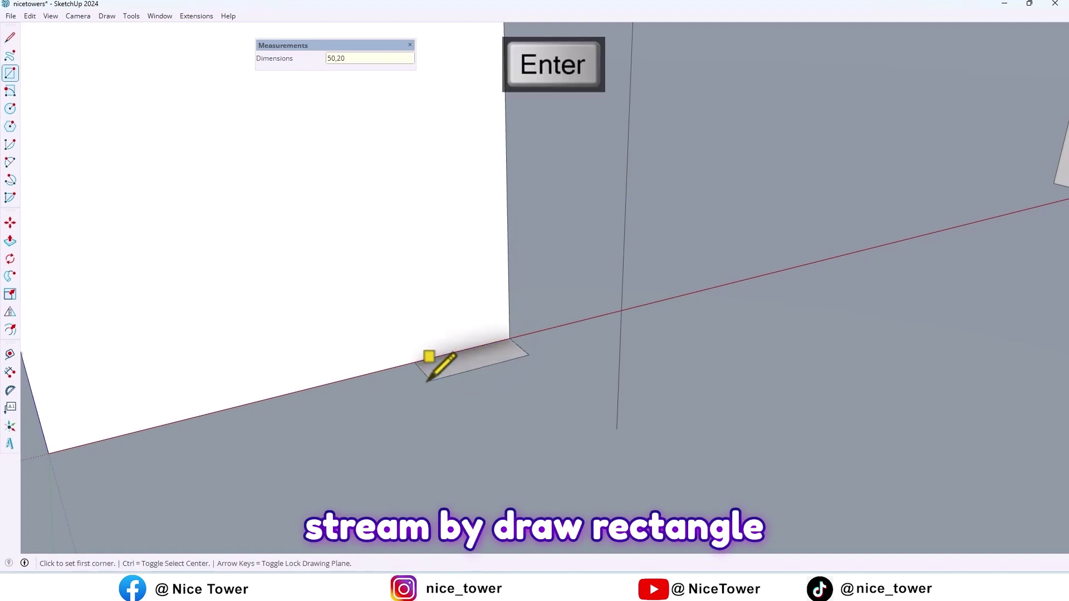
middle_click_drag(427, 380, 490, 330)
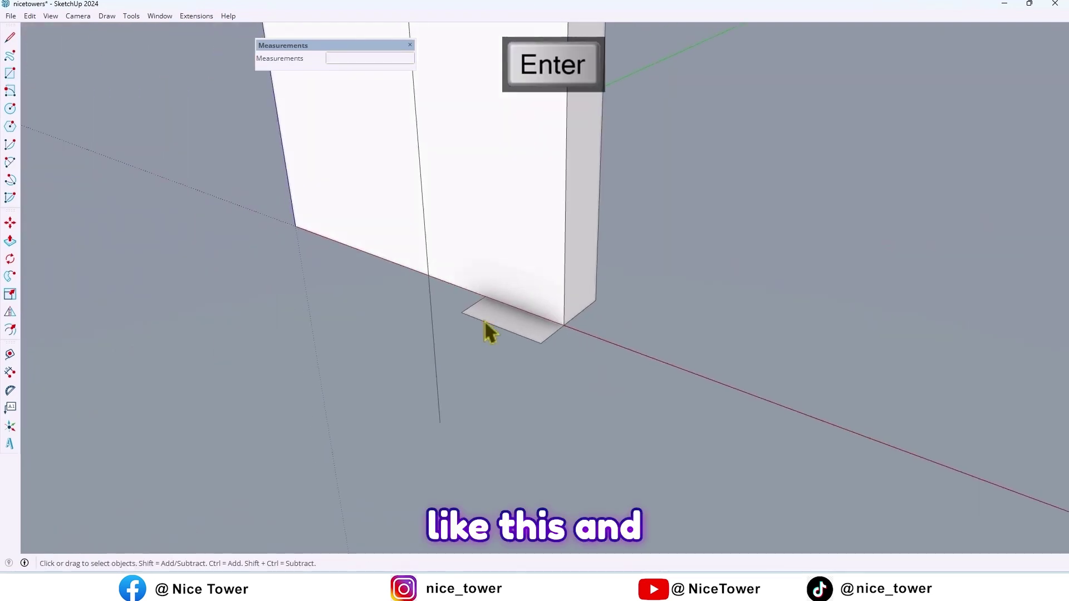
scroll(532, 330, "up", 3)
scroll(496, 316, "up", 3)
middle_click_drag(430, 276, 423, 322)
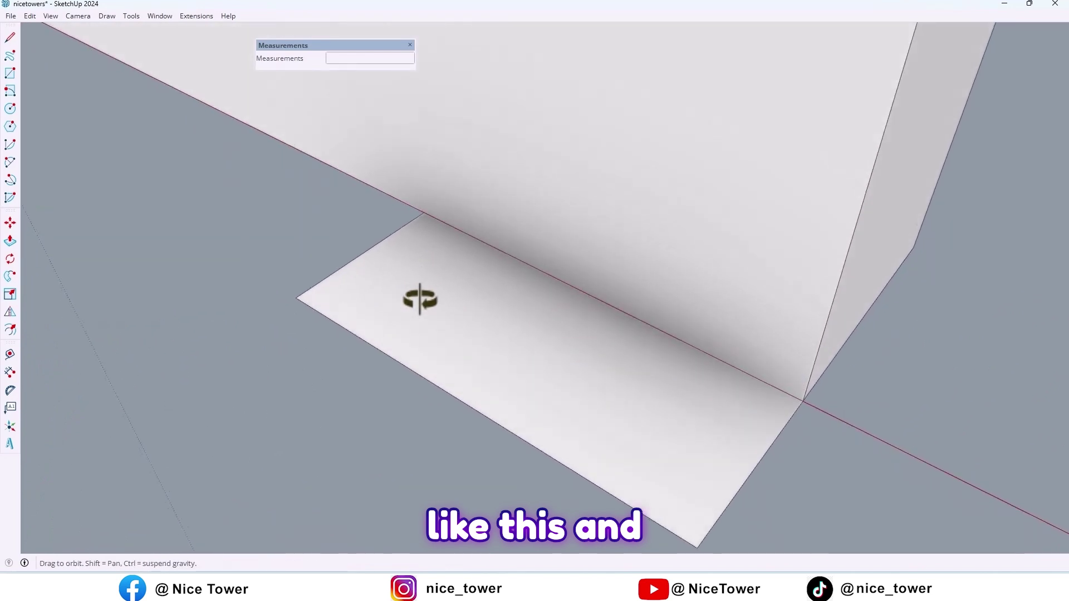
key("a")
left_click(392, 225)
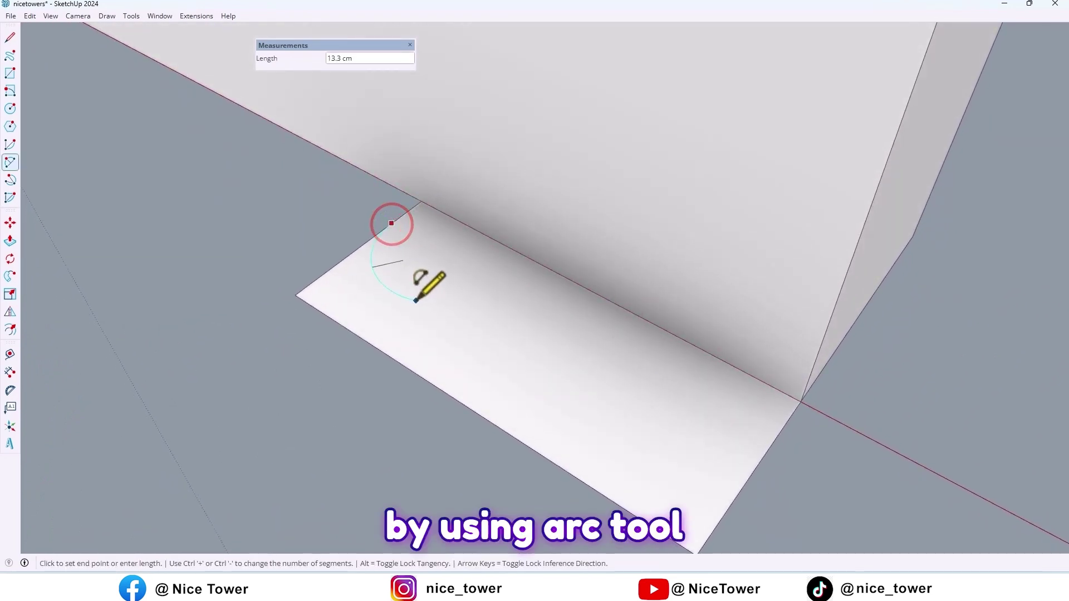
left_click(450, 308)
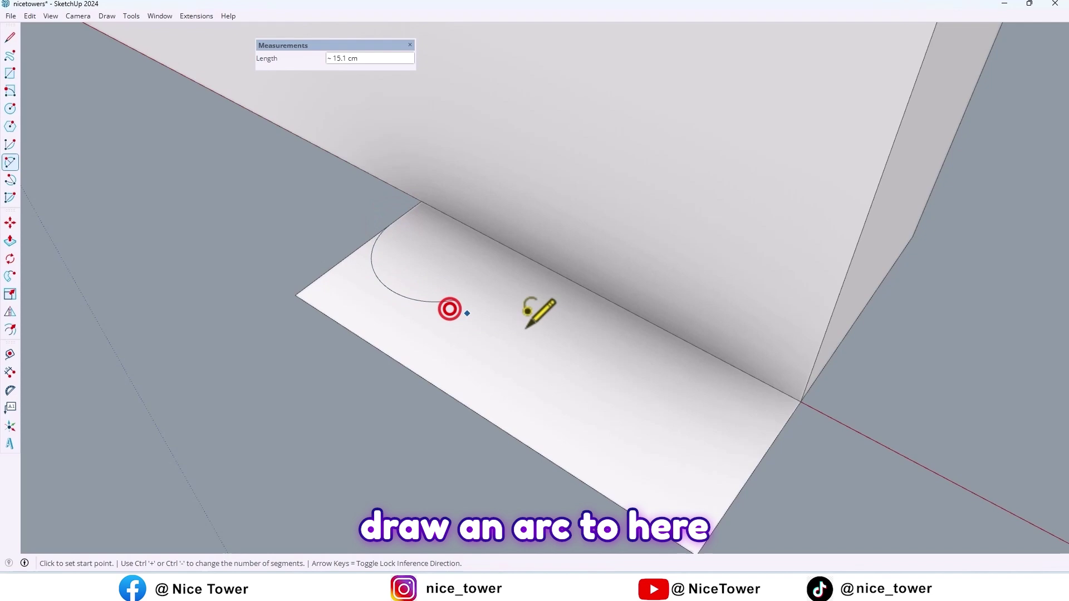
left_click(456, 300)
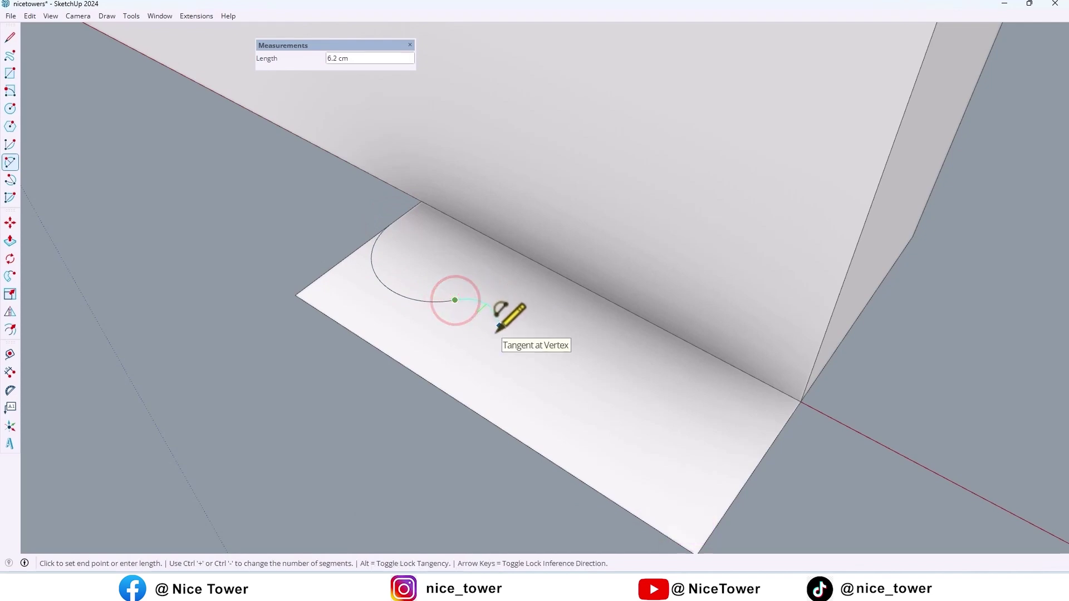
left_click(494, 327)
key("space")
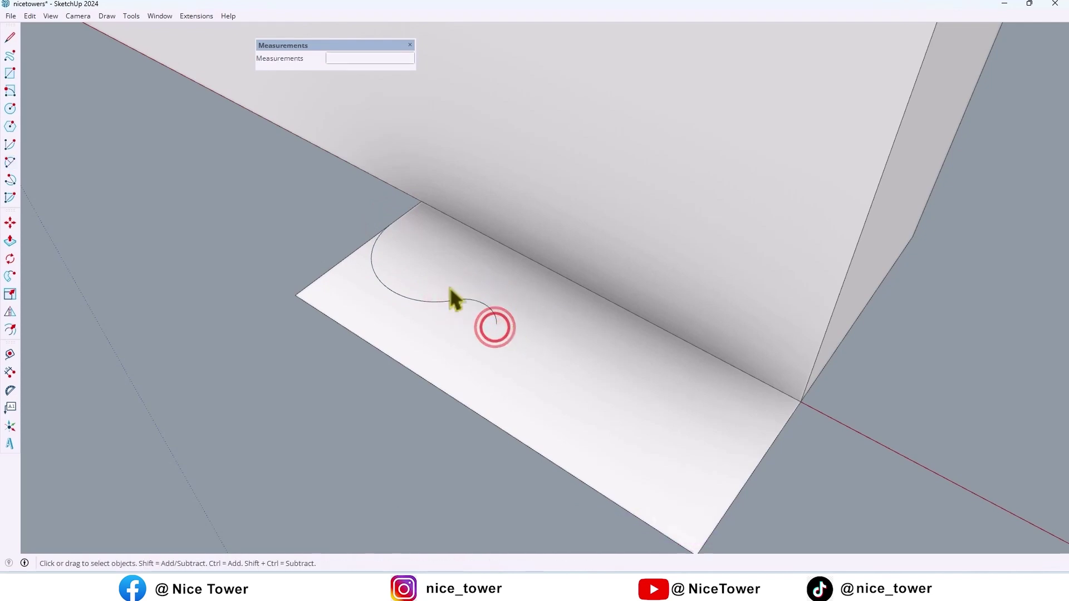
Step: Mirror a copy of the S-curve, join the curves with an arc, and erase leftover edges
left_click_drag(502, 324, 520, 342)
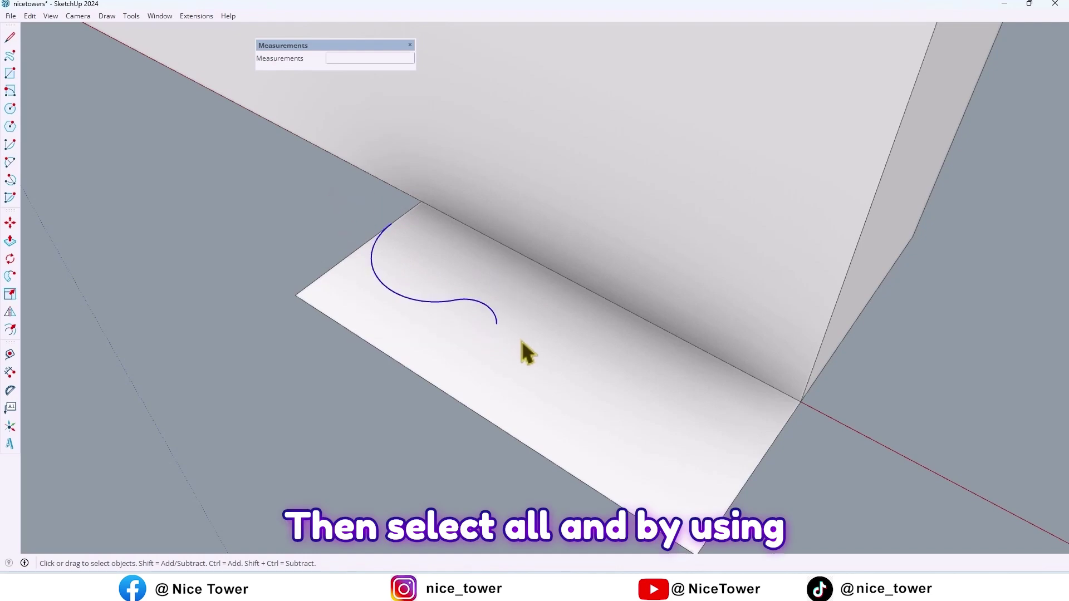
left_click(9, 314)
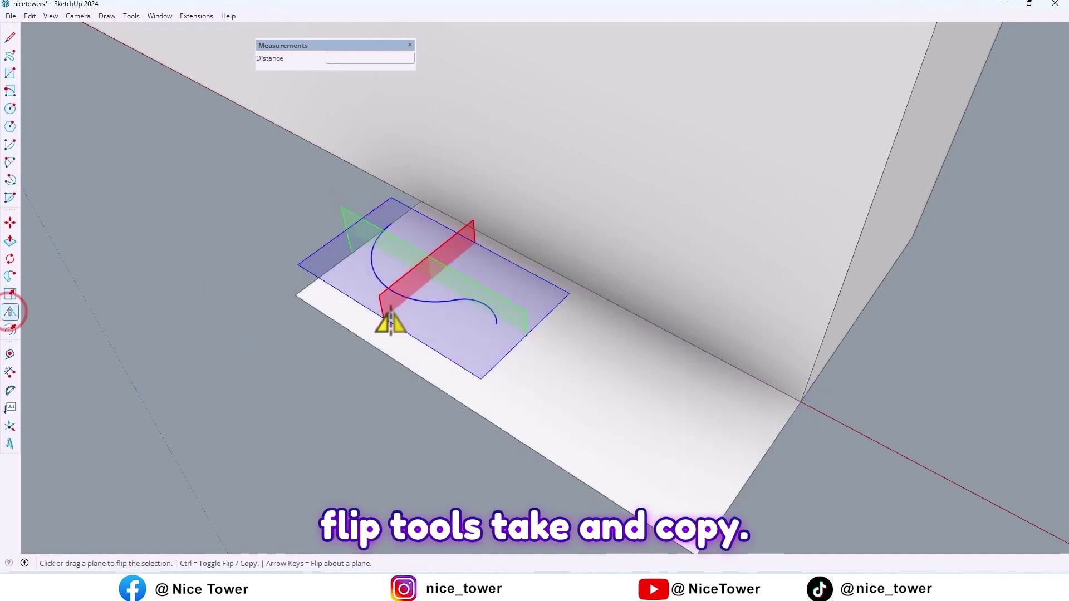
left_click_drag(390, 310, 468, 421)
key("a")
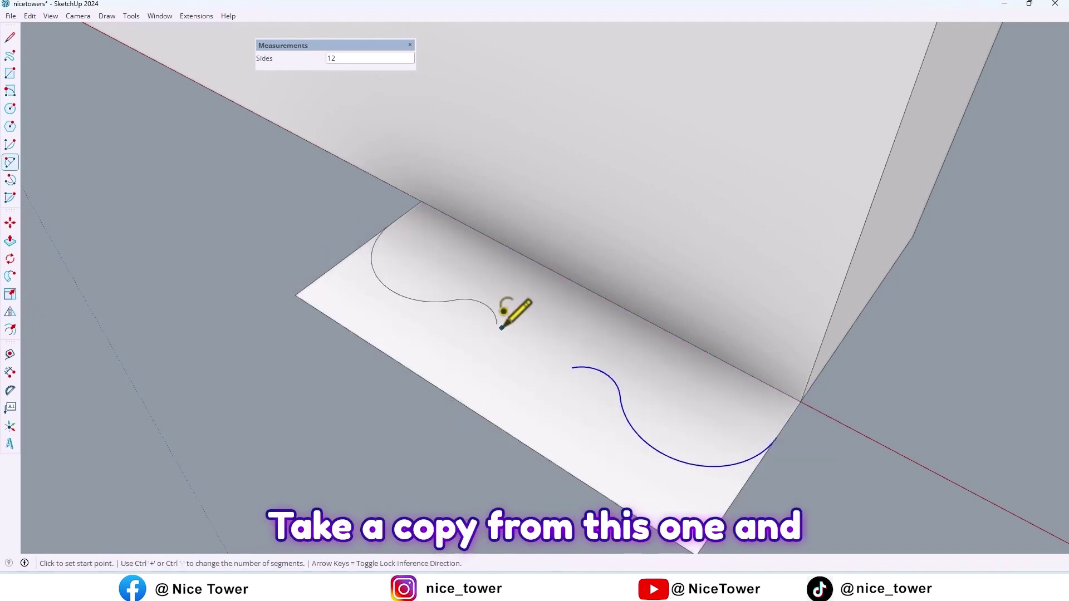
left_click(499, 325)
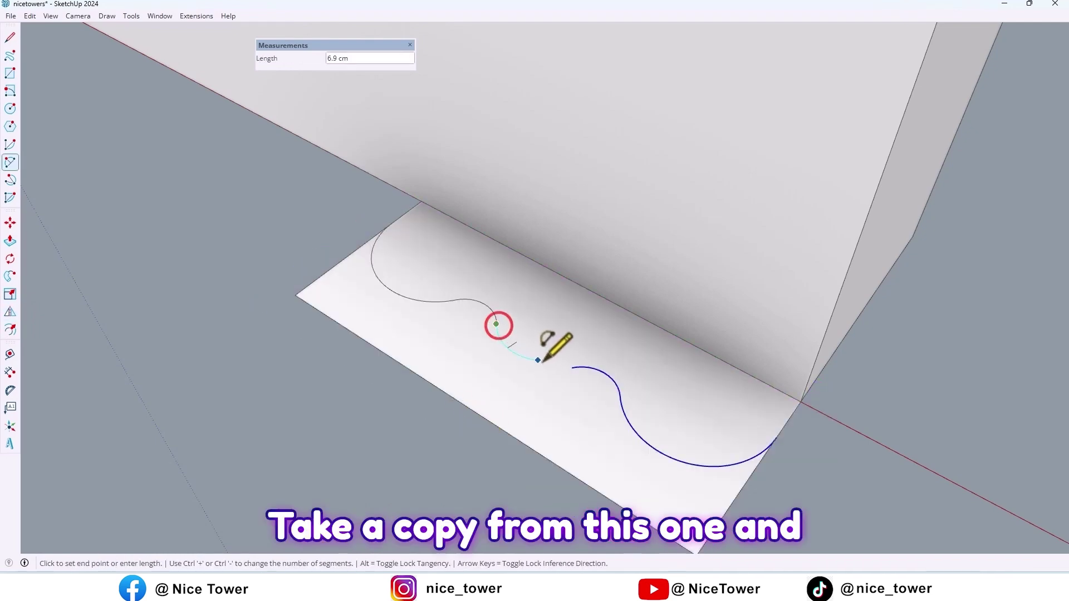
left_click(573, 368)
scroll(409, 298, "down", 2)
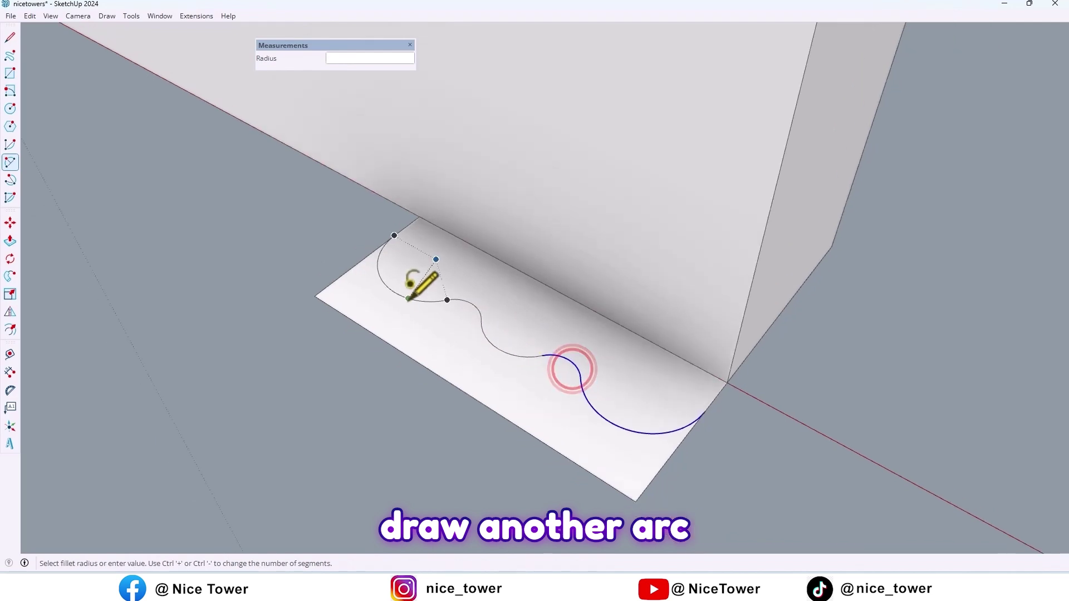
key("space")
key("e")
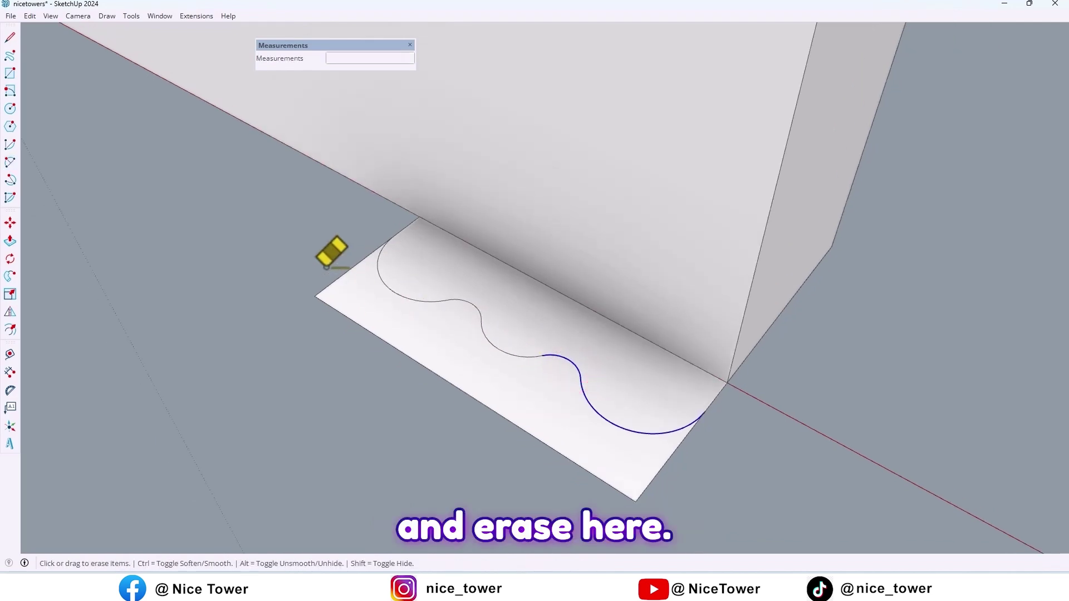
left_click_drag(324, 266, 493, 413)
scroll(477, 287, "down", 3)
scroll(468, 310, "down", 2)
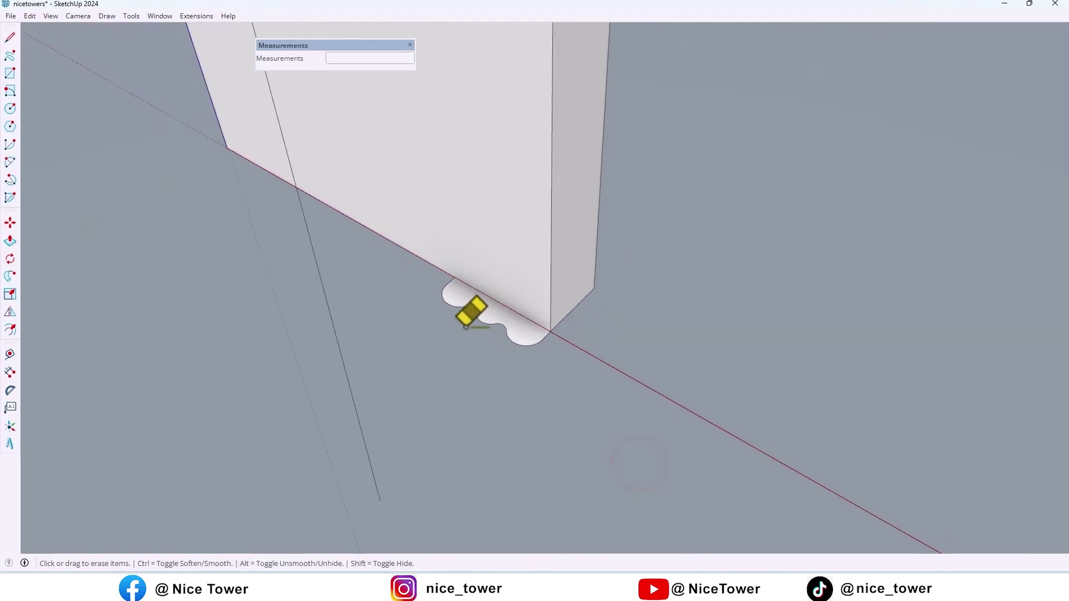
middle_click_drag(398, 315, 562, 306)
scroll(473, 383, "down", 3)
middle_click_drag(473, 384, 658, 358)
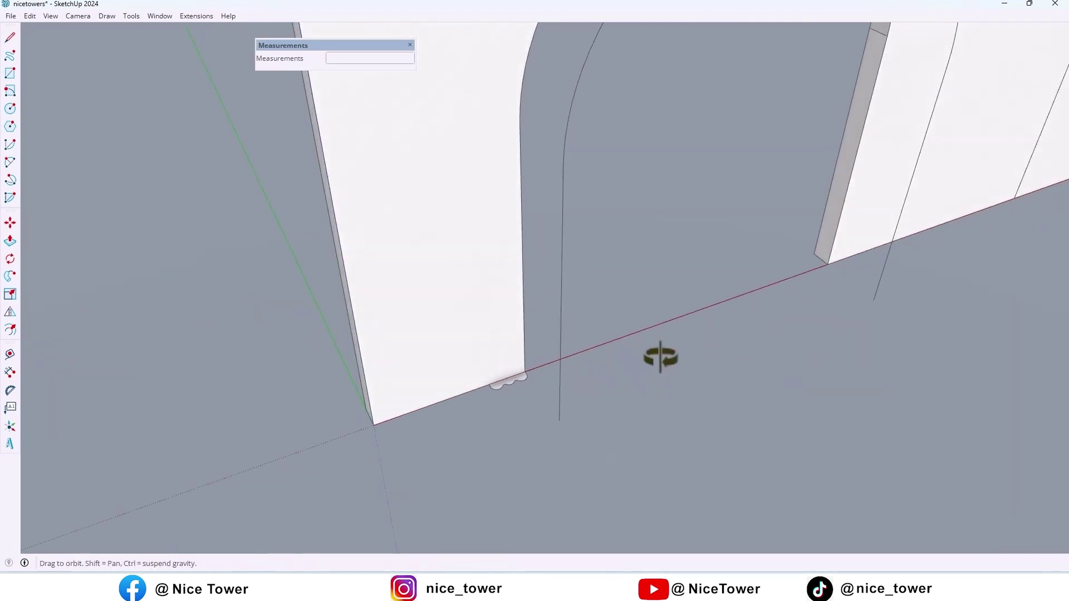
scroll(576, 420, "up", 2)
Step: Sweep the scalloped profile along the arch curve with Follow Me and delete the stray line
left_click(566, 409)
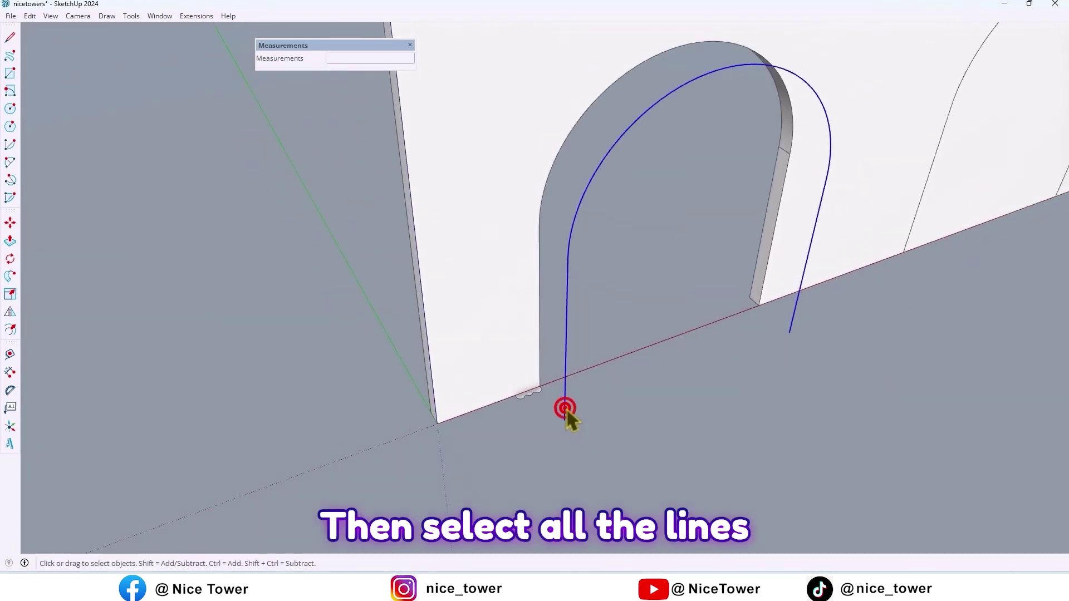
left_click(9, 279)
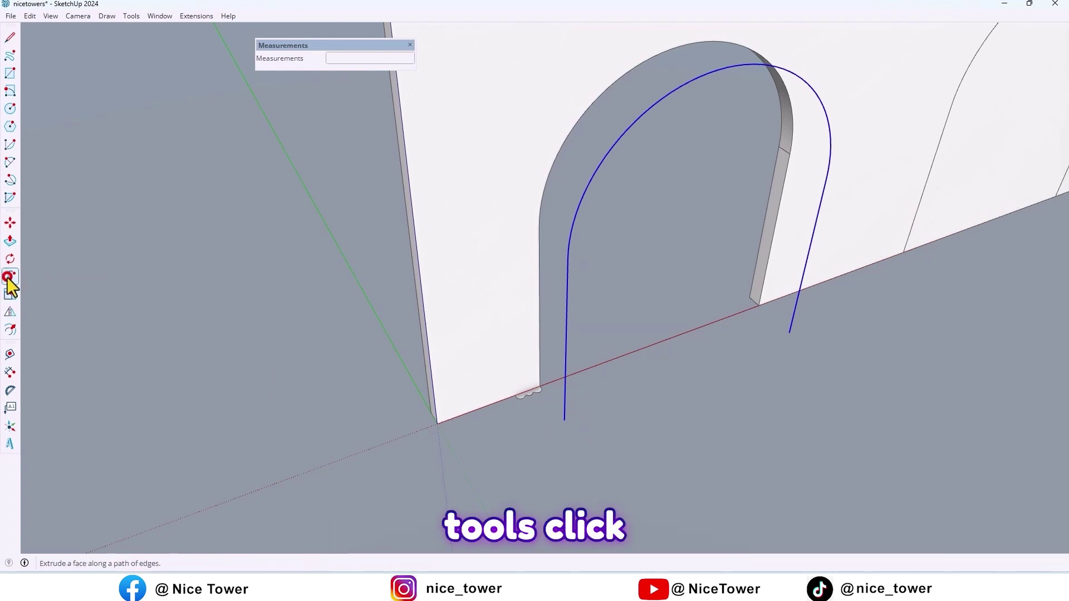
left_click(532, 395)
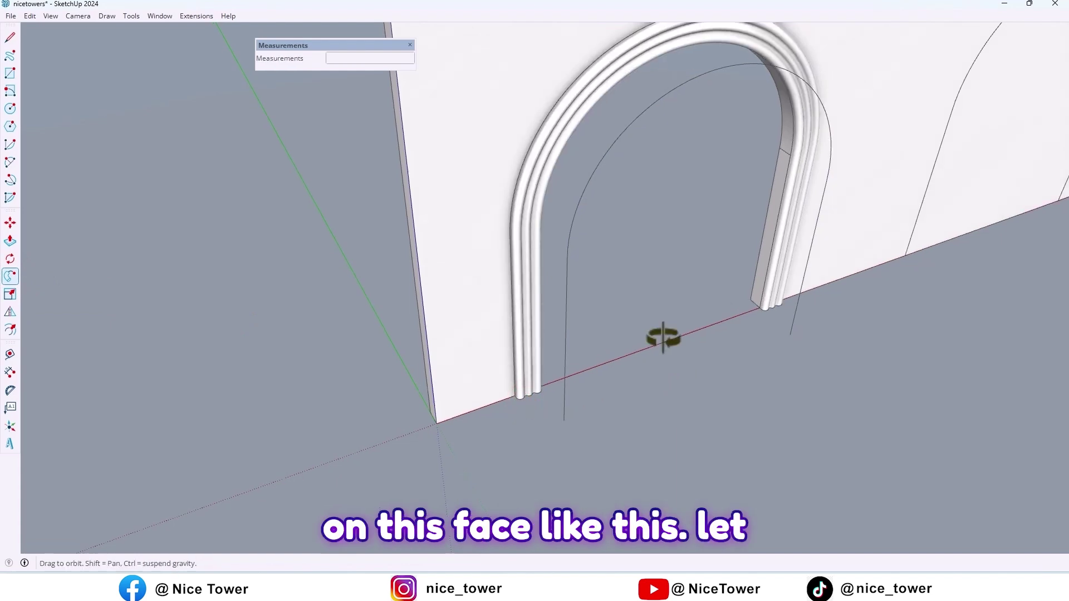
middle_click_drag(656, 342, 441, 420)
key("space")
key("Delete")
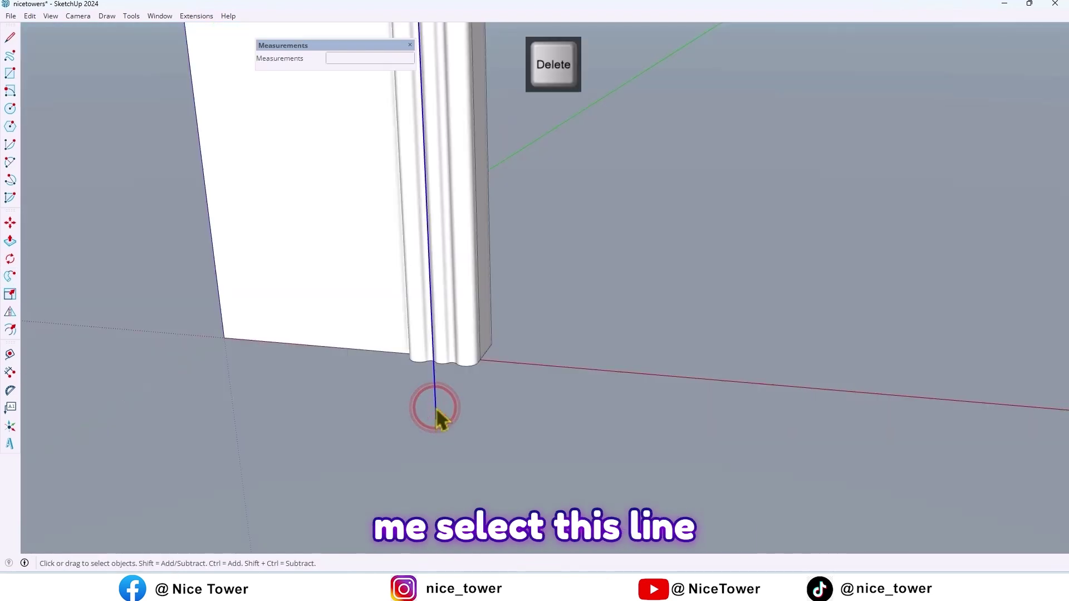
scroll(408, 416, "down", 3)
Step: Make the arch moulding a group
middle_click_drag(374, 330, 448, 451)
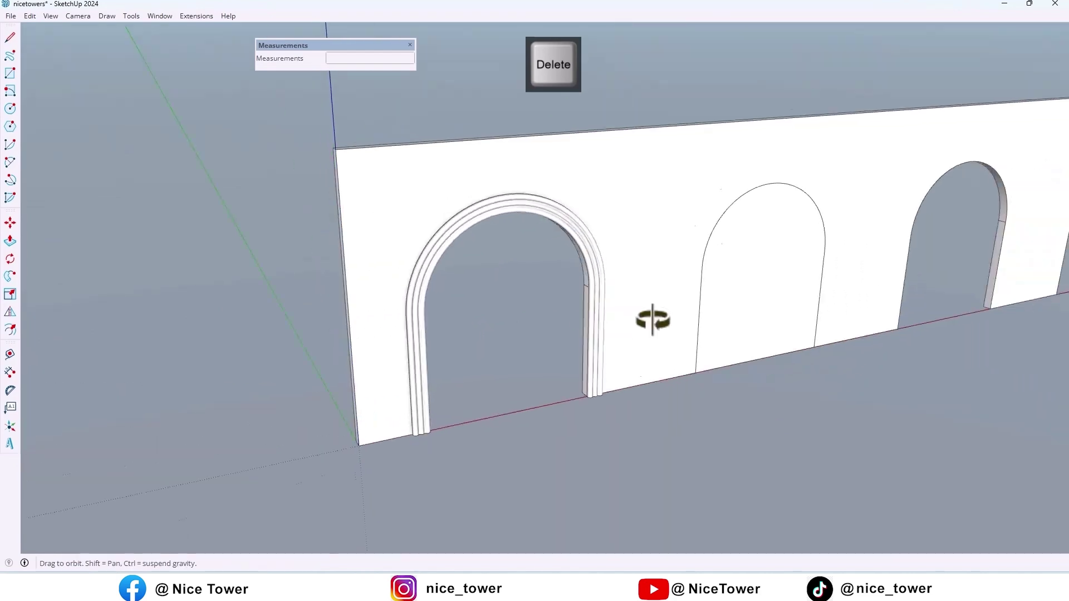
scroll(451, 438, "up", 3)
left_click(449, 409)
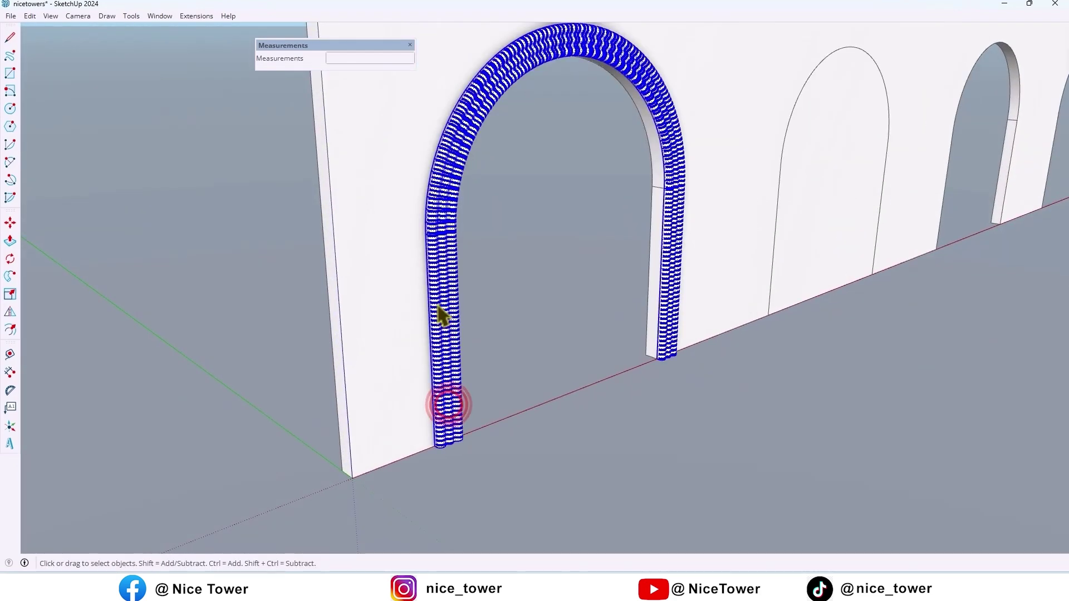
right_click(442, 242)
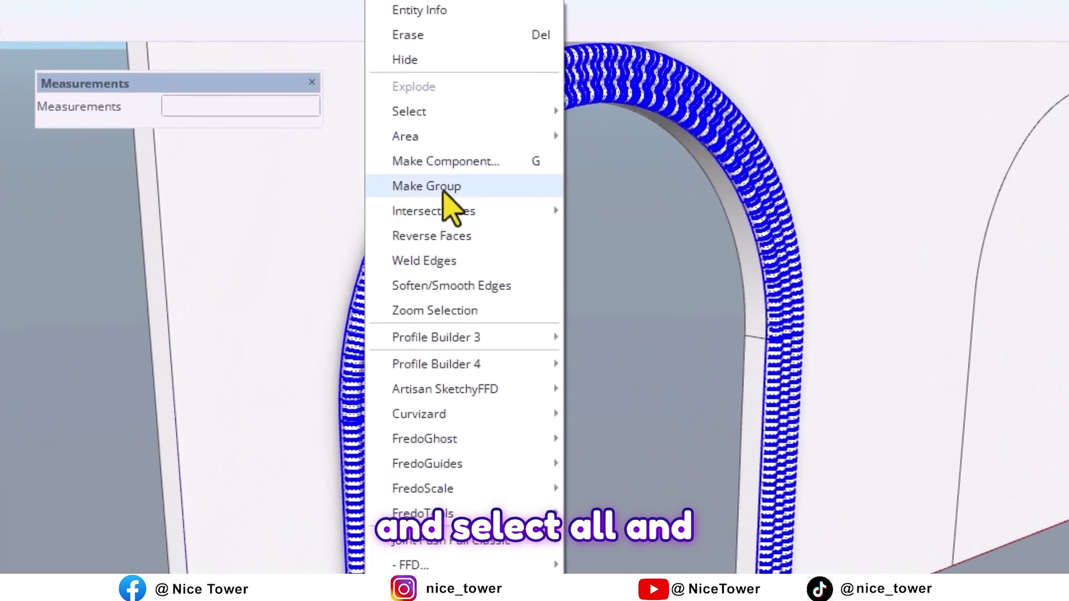
left_click(428, 187)
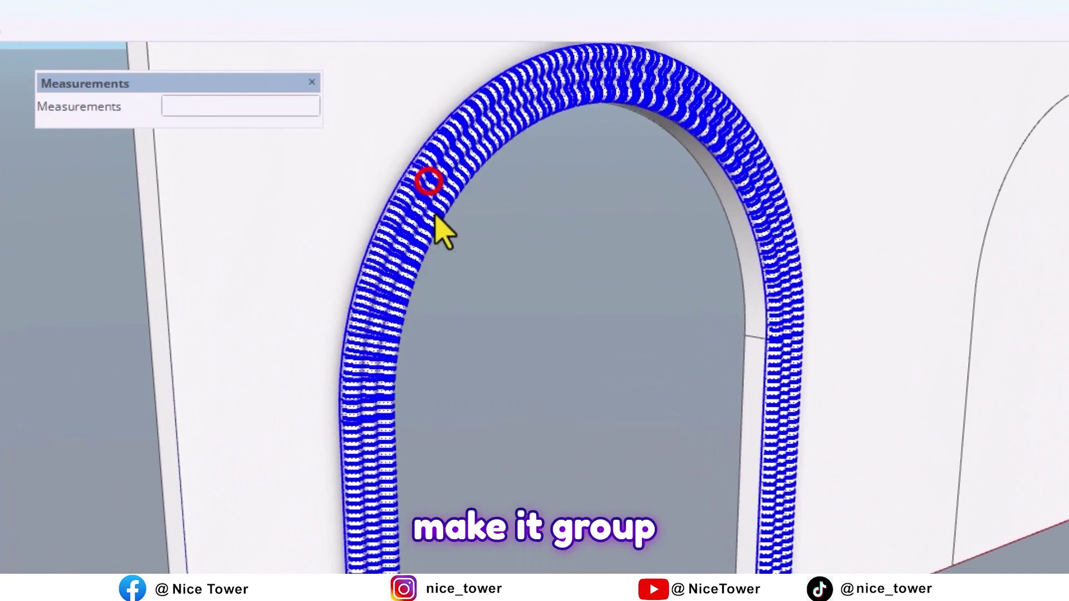
scroll(485, 334, "down", 5)
mouse_move(522, 205)
middle_mouse_down()
mouse_move(347, 198)
mouse_move(512, 314)
middle_mouse_up()
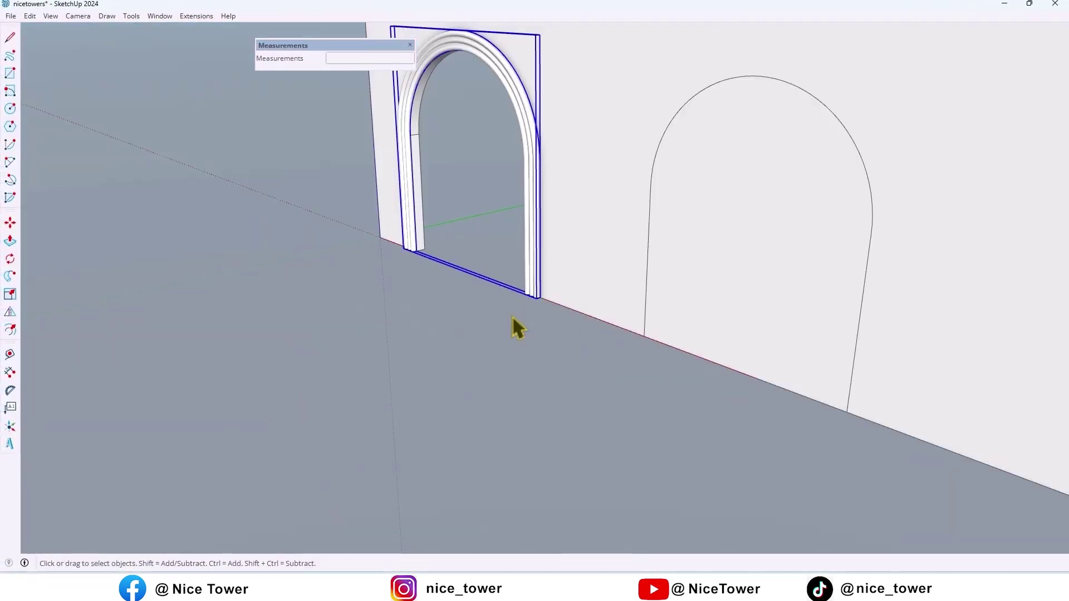
Step: Move the arched face off the wall
left_click(706, 313)
key("m")
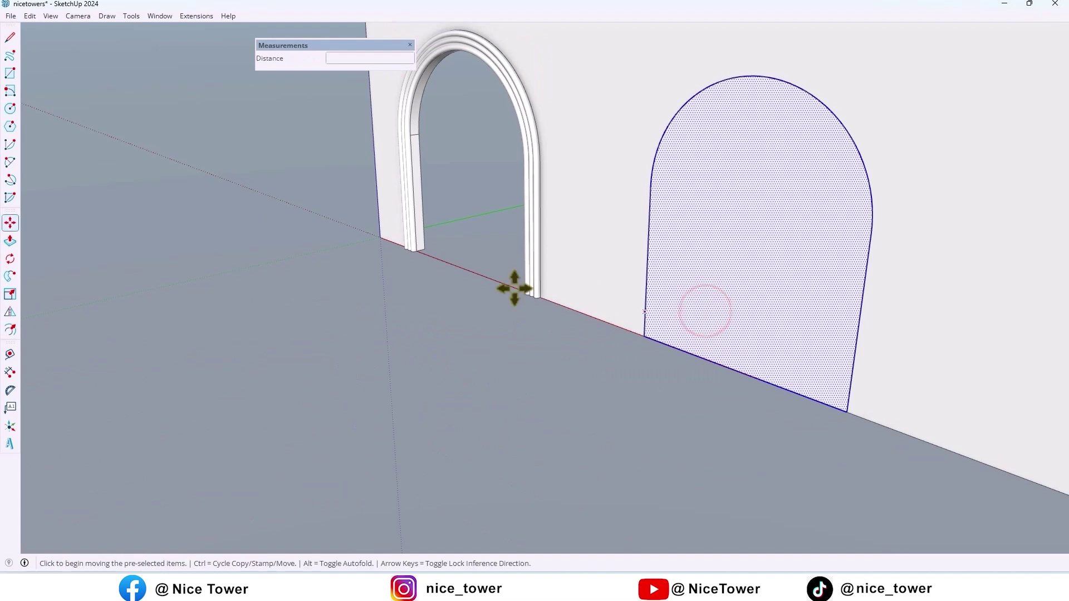
scroll(635, 365, "down", 3)
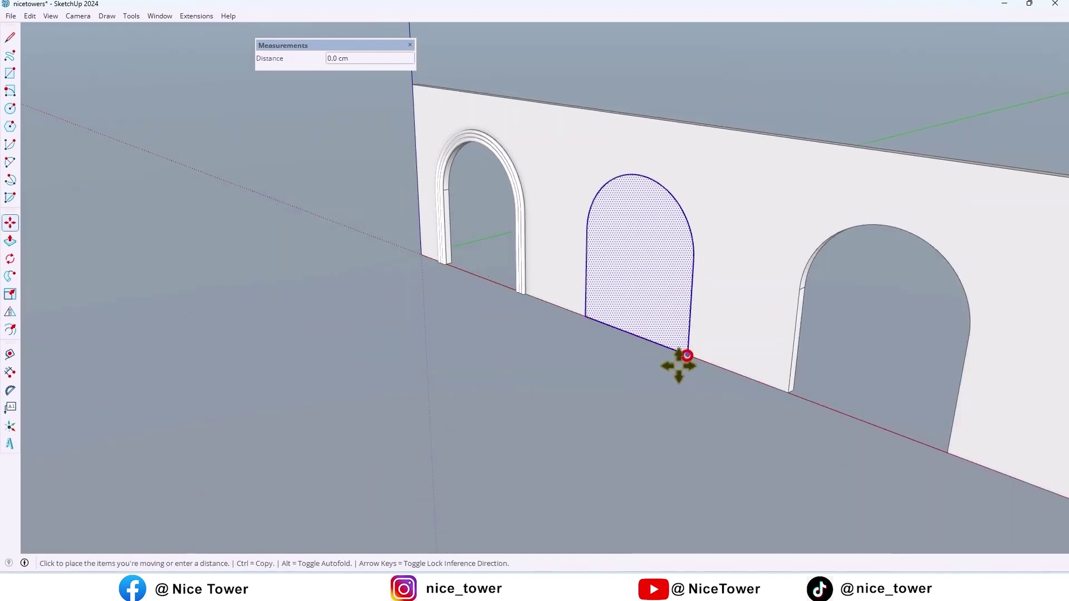
left_click(602, 503)
key("space")
middle_click_drag(602, 504, 430, 262)
Step: Copy the trim group 900 cm along the wall, repeated five times
left_click(424, 253)
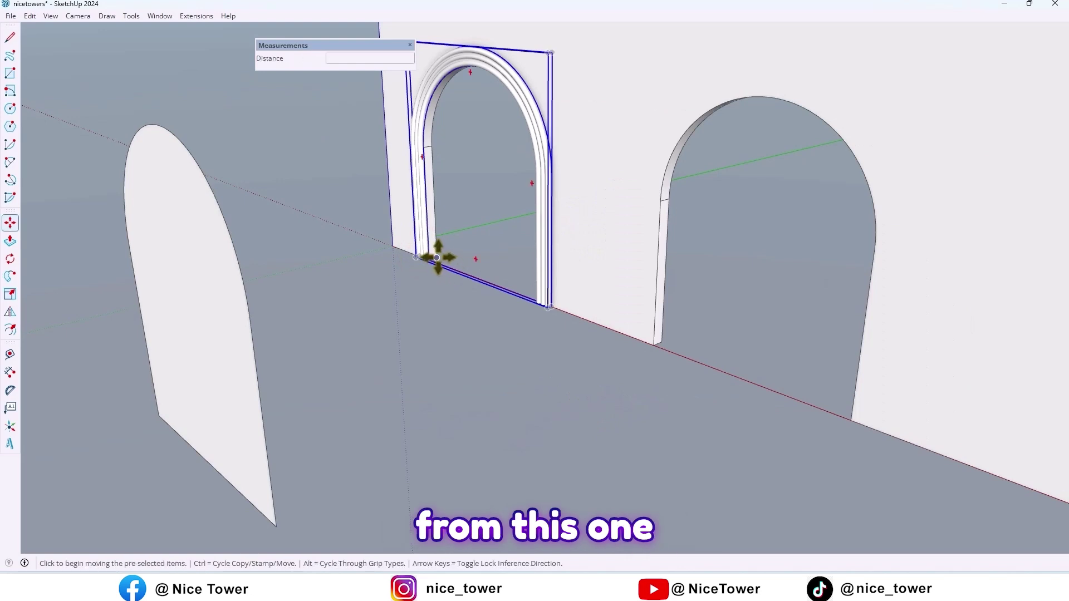
key("ctrl")
left_click(436, 257)
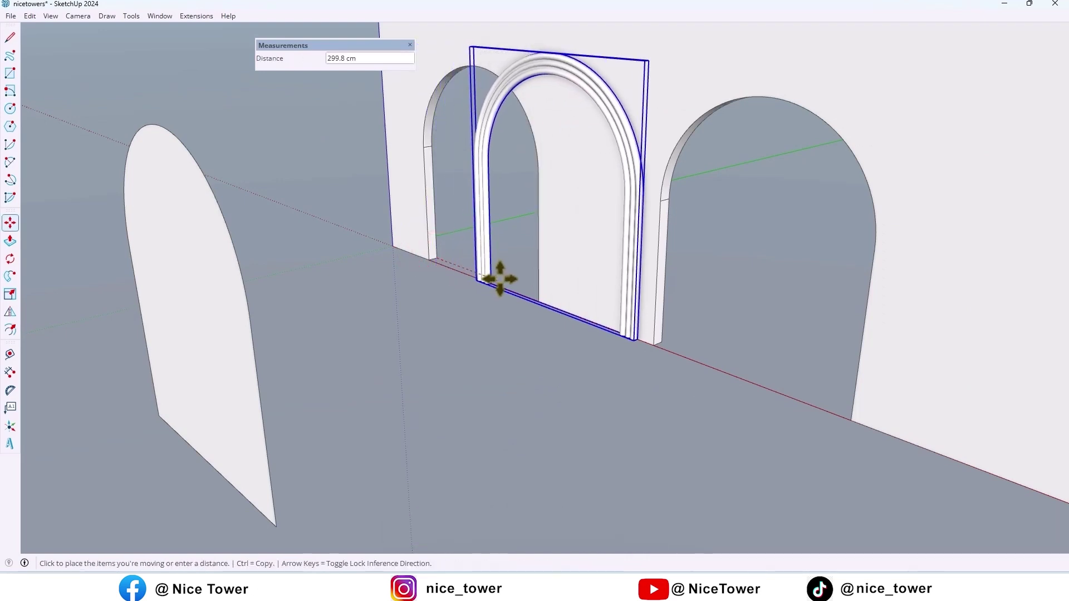
left_click(662, 342)
scroll(662, 341, "down", 5)
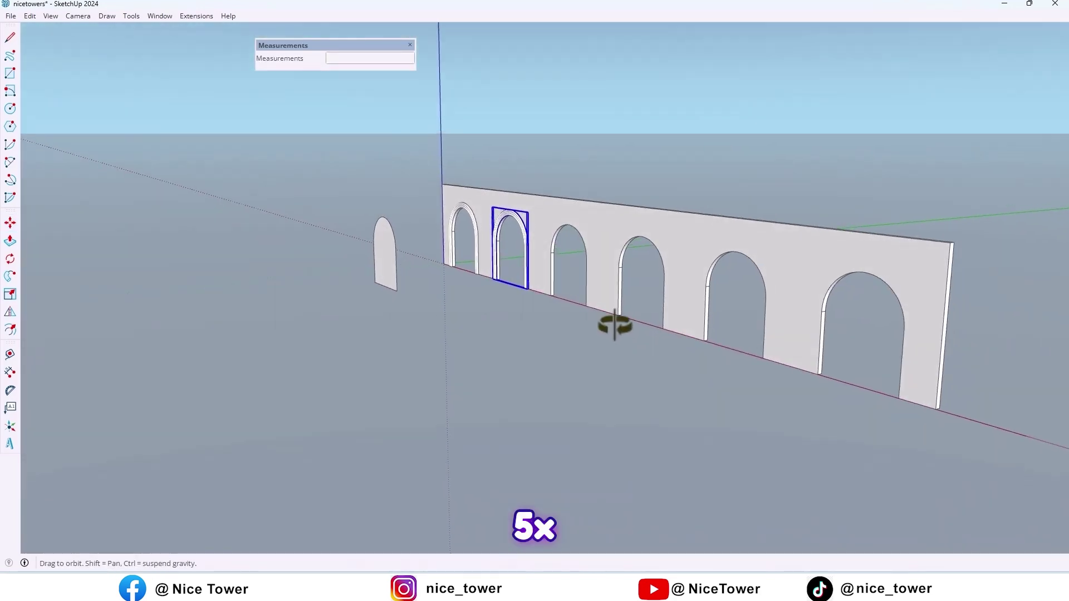
middle_click_drag(615, 326, 612, 322)
type("x5")
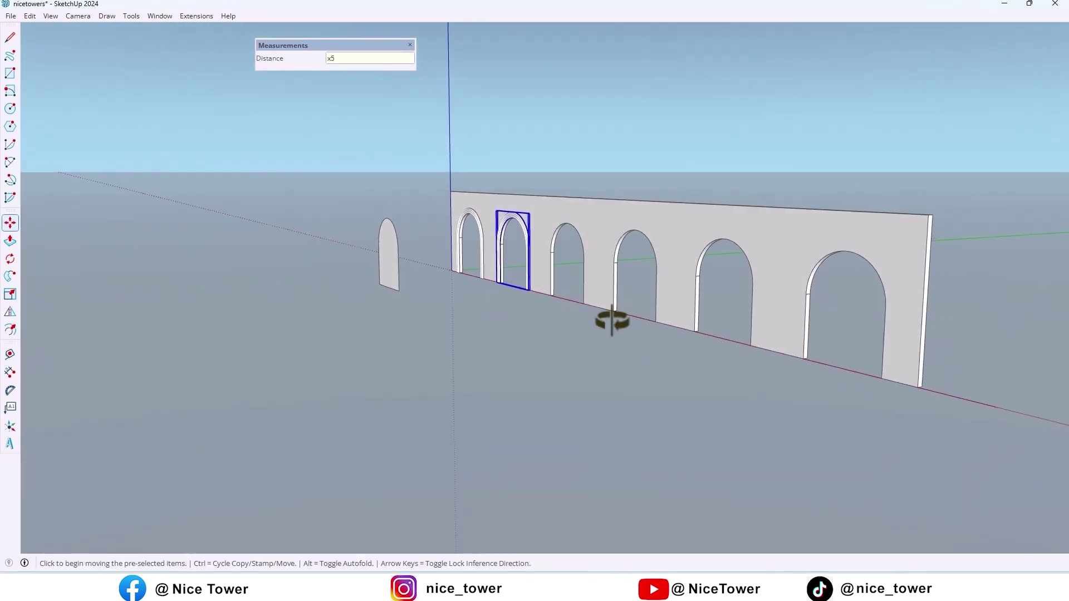
key("Return")
scroll(612, 321, "up", 3)
Step: Move the standalone arched face to the column's bottom corner inside the first trimmed opening
middle_click_drag(613, 322, 363, 304)
key("space")
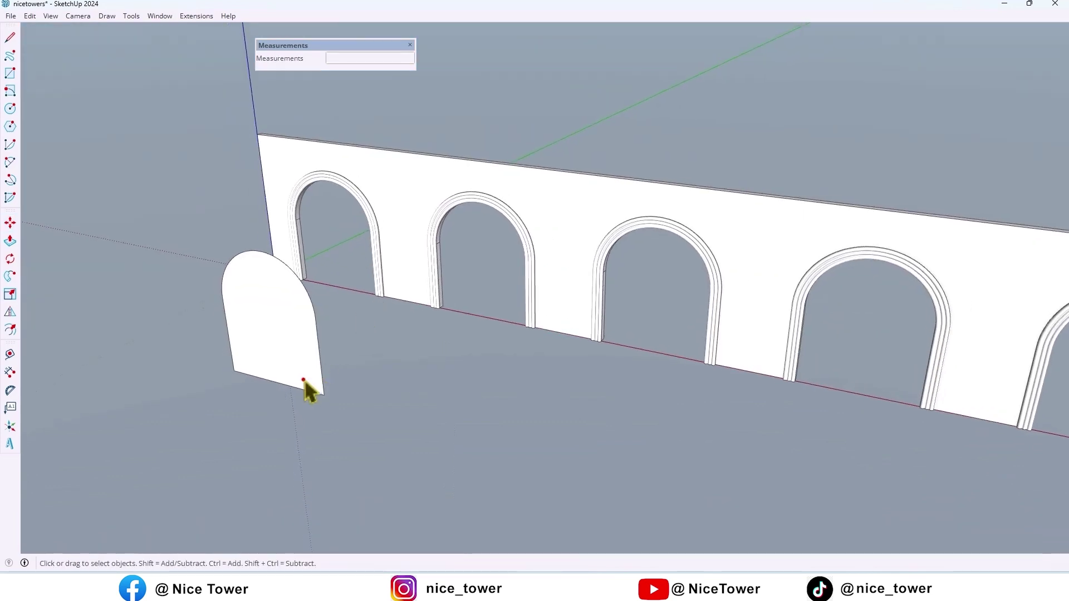
left_click(303, 381)
key("m")
scroll(308, 383, "up", 2)
scroll(318, 388, "up", 2)
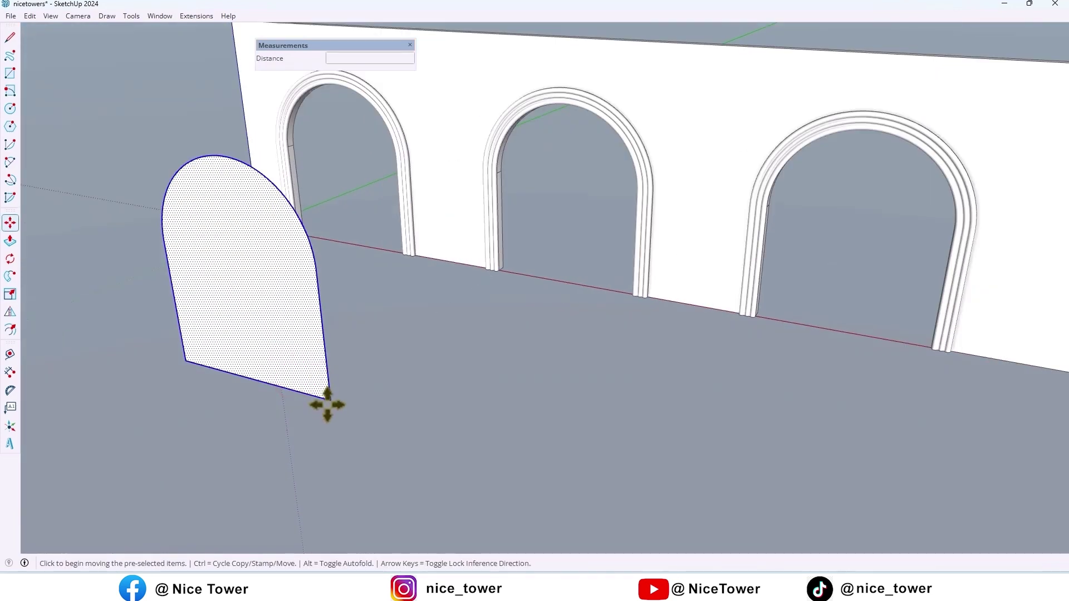
left_click(328, 402)
scroll(471, 279, "up", 3)
scroll(800, 270, "up", 2)
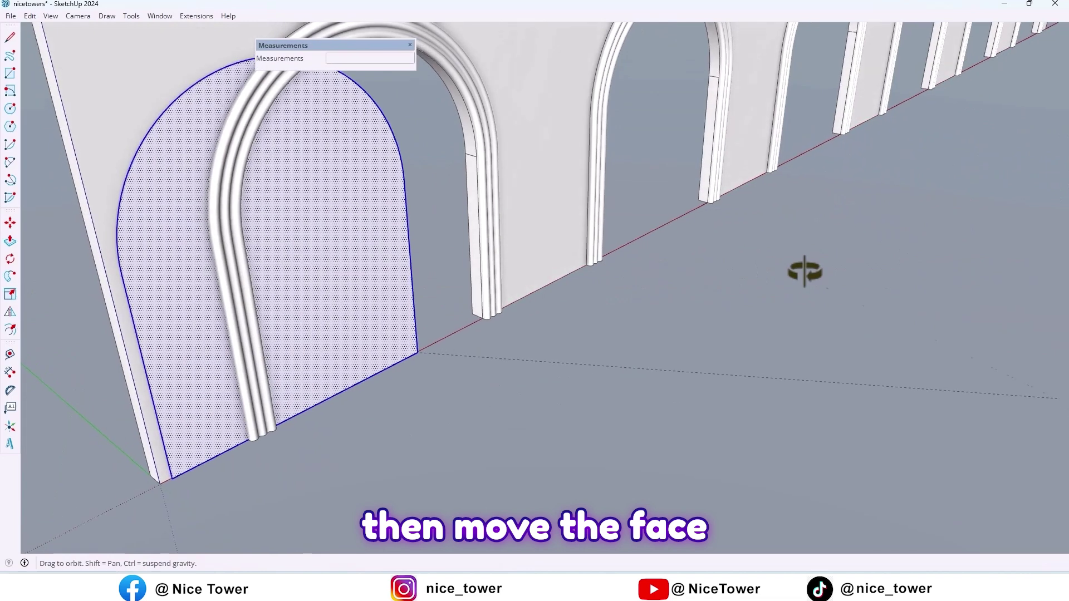
scroll(509, 318, "up", 3)
scroll(450, 299, "down", 1)
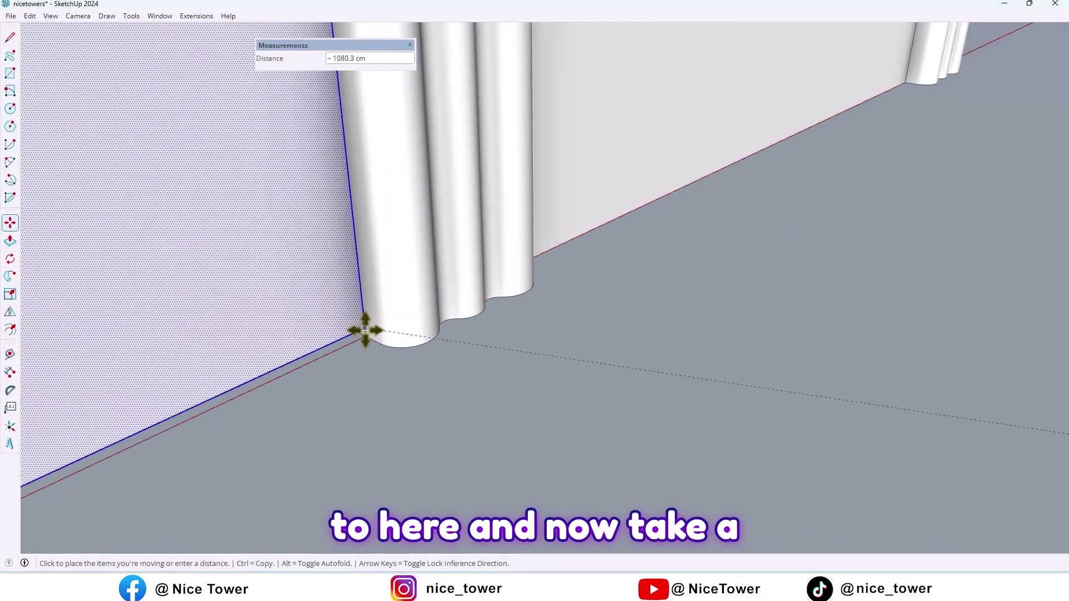
left_click(364, 335)
scroll(394, 365, "up", 1)
scroll(392, 364, "down", 3)
Step: Offset the arch face inward by 120 cm to outline a smaller inner arch
middle_click_drag(424, 363, 375, 220)
key("f")
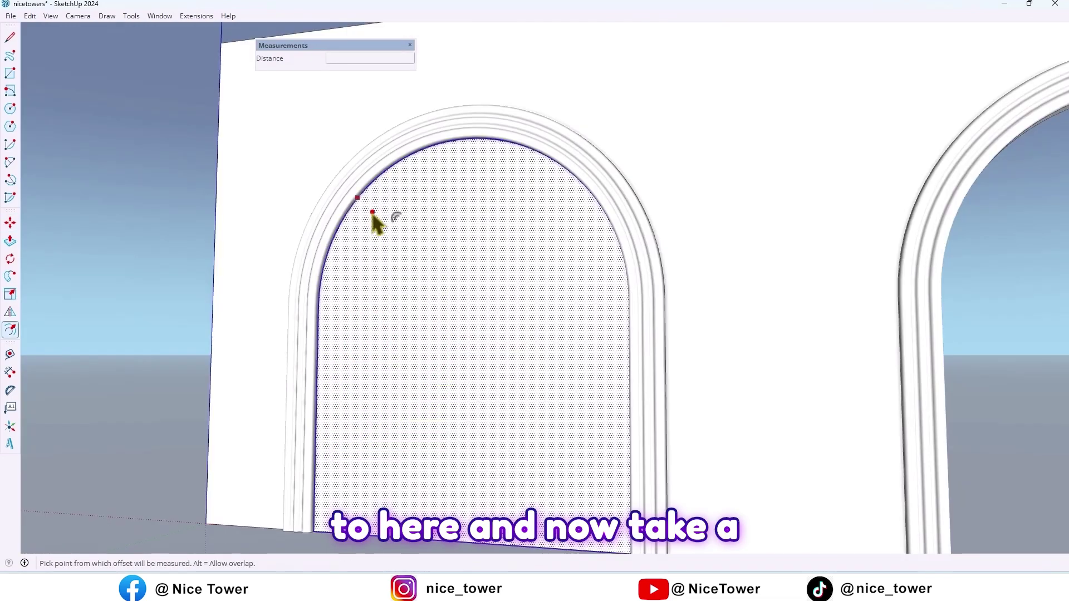
left_click(370, 210)
type("120")
key("Return")
scroll(497, 363, "down", 2)
scroll(535, 386, "down", 1)
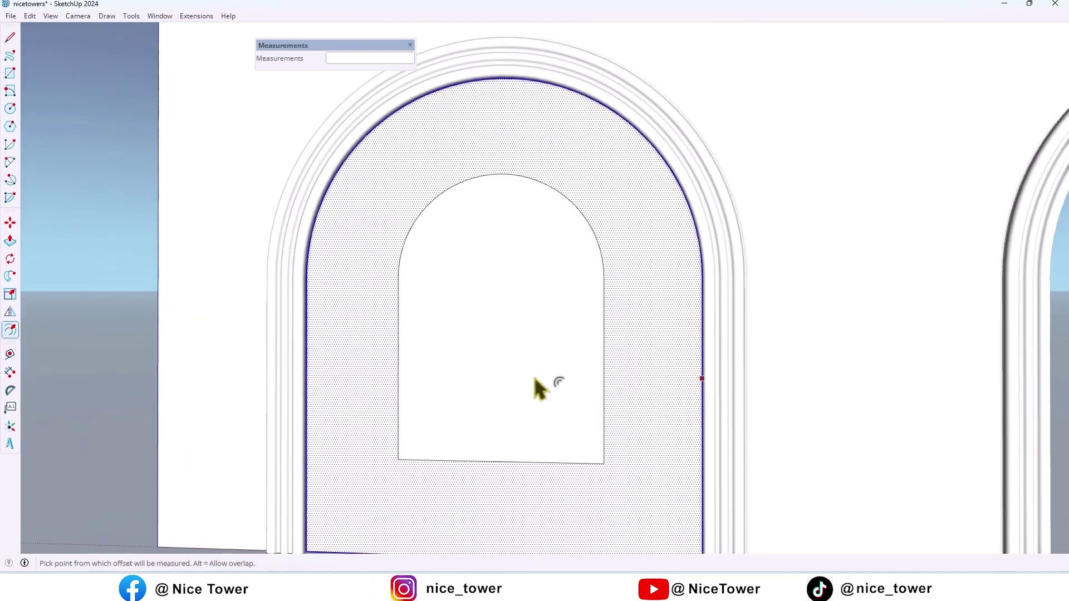
key("space")
scroll(453, 366, "down", 2)
scroll(484, 434, "up", 3)
Step: Move the inner arch's bottom edge down onto the floor line
left_click(455, 401)
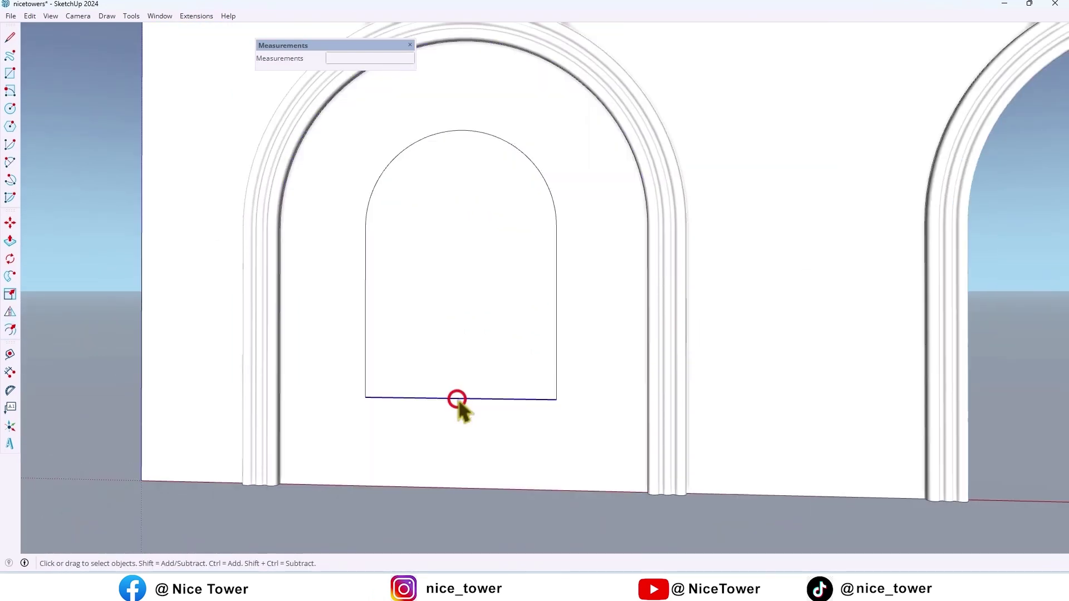
key("m")
left_click(366, 398)
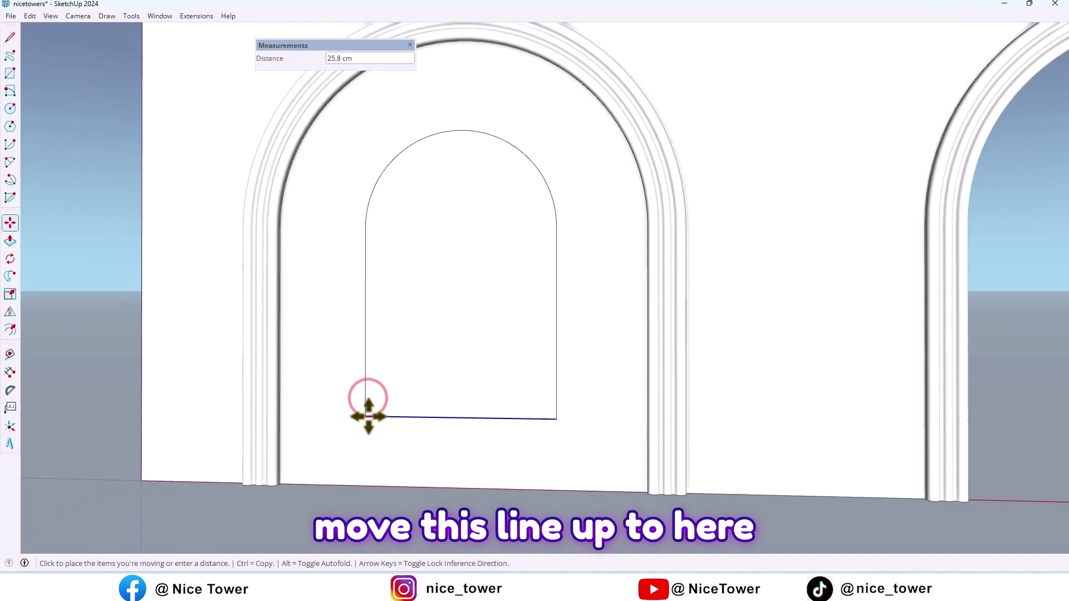
left_click(366, 483)
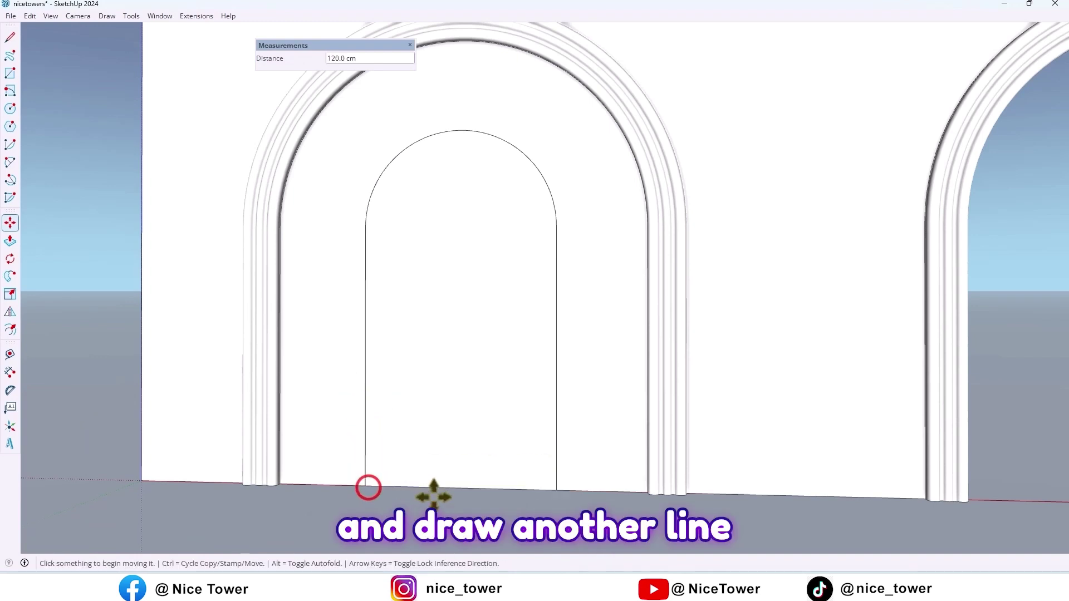
key("l")
Step: Draw a vertical centre line from the floor to the top of the inner arch
left_click(460, 488)
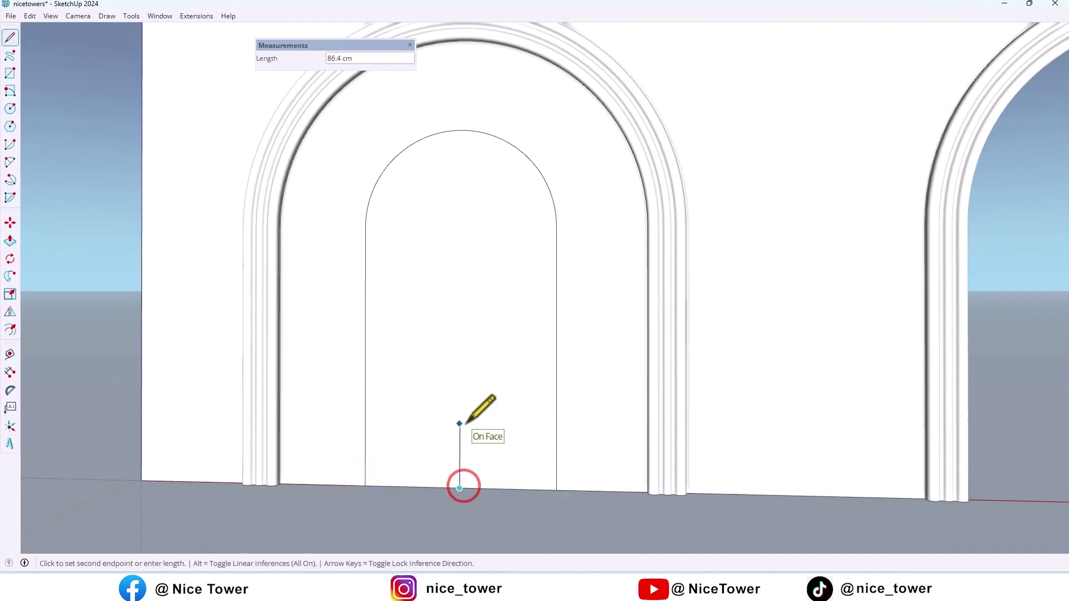
mouse_move(458, 234)
middle_mouse_down()
mouse_move(462, 136)
mouse_move(458, 163)
middle_mouse_up()
scroll(470, 53, "up", 2)
scroll(466, 65, "up", 1)
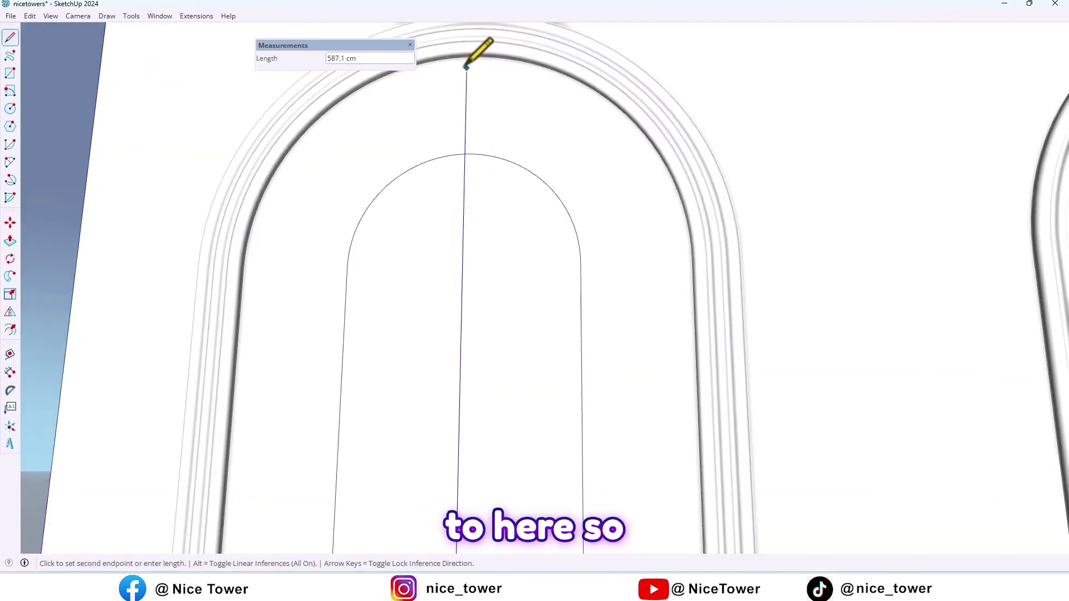
left_click(466, 57)
middle_click_drag(466, 60, 475, 220)
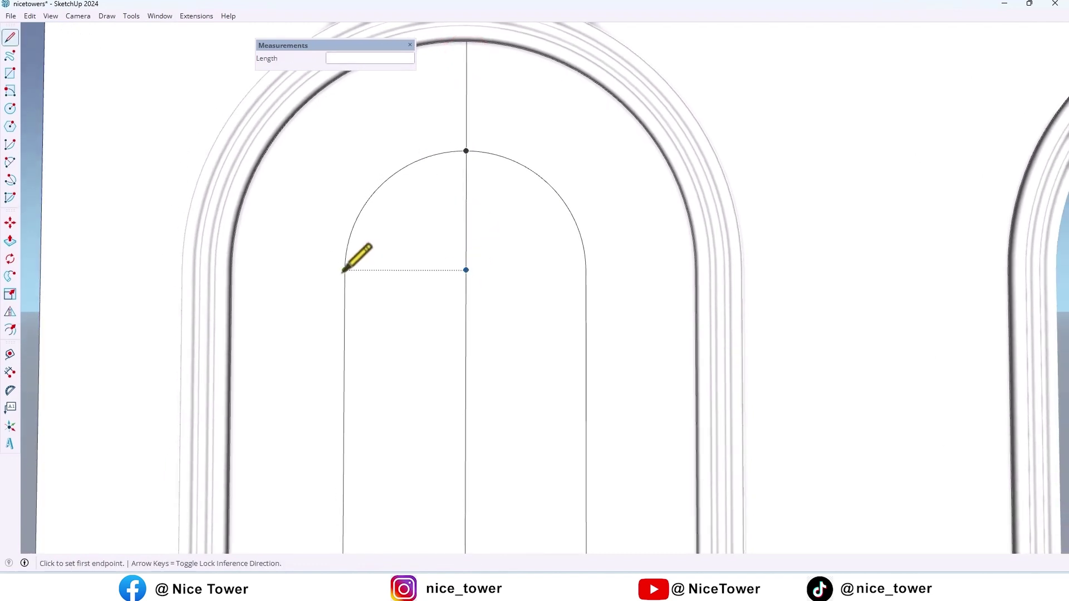
Step: Draw a red-axis-locked horizontal line across the arch at its spring points
left_click(342, 271)
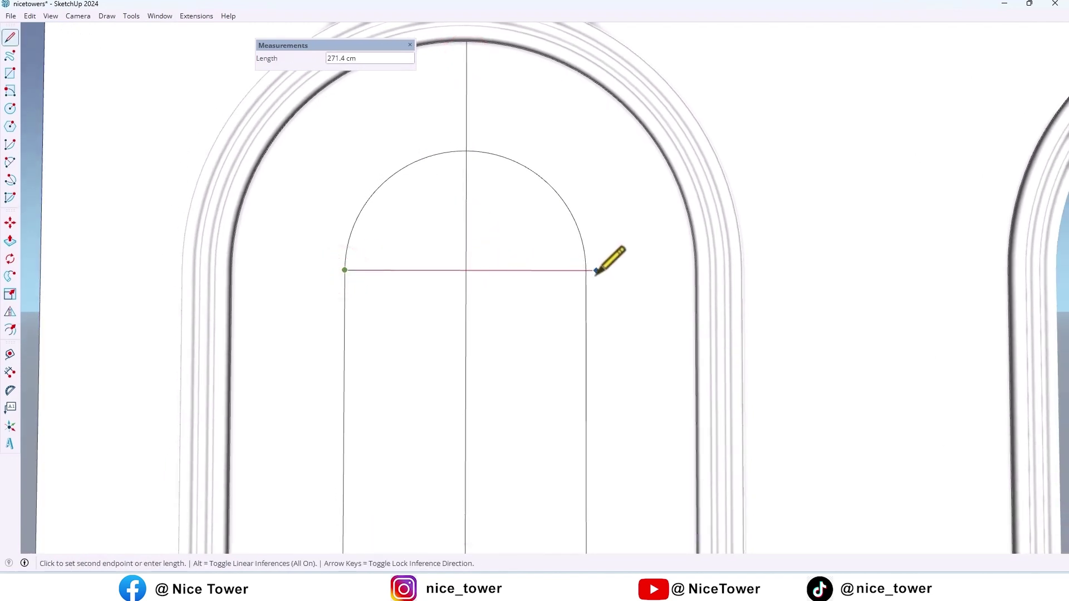
middle_click_drag(554, 276, 733, 279)
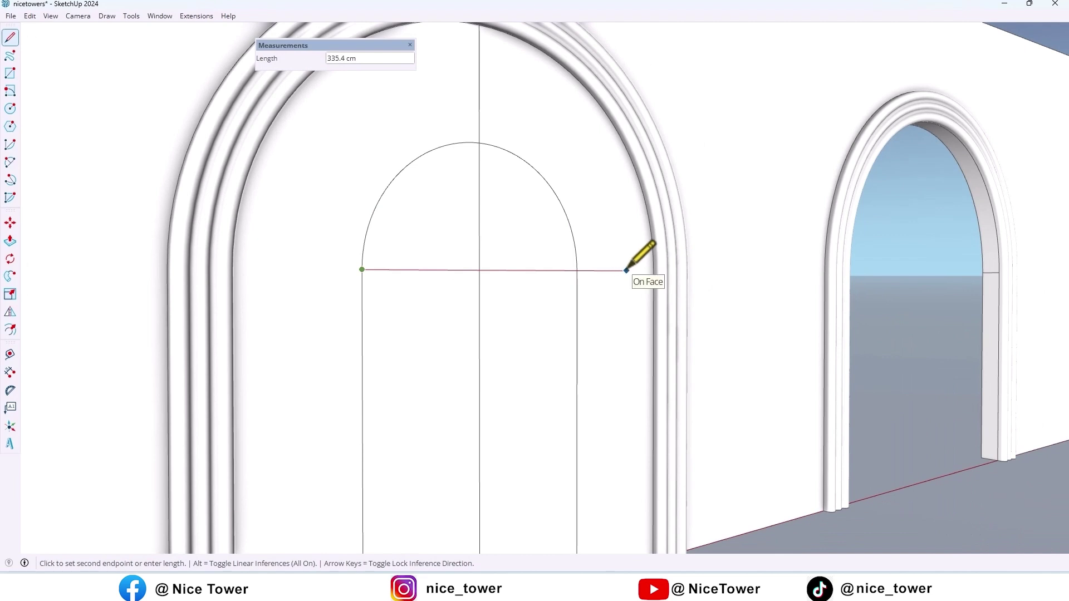
key("Right")
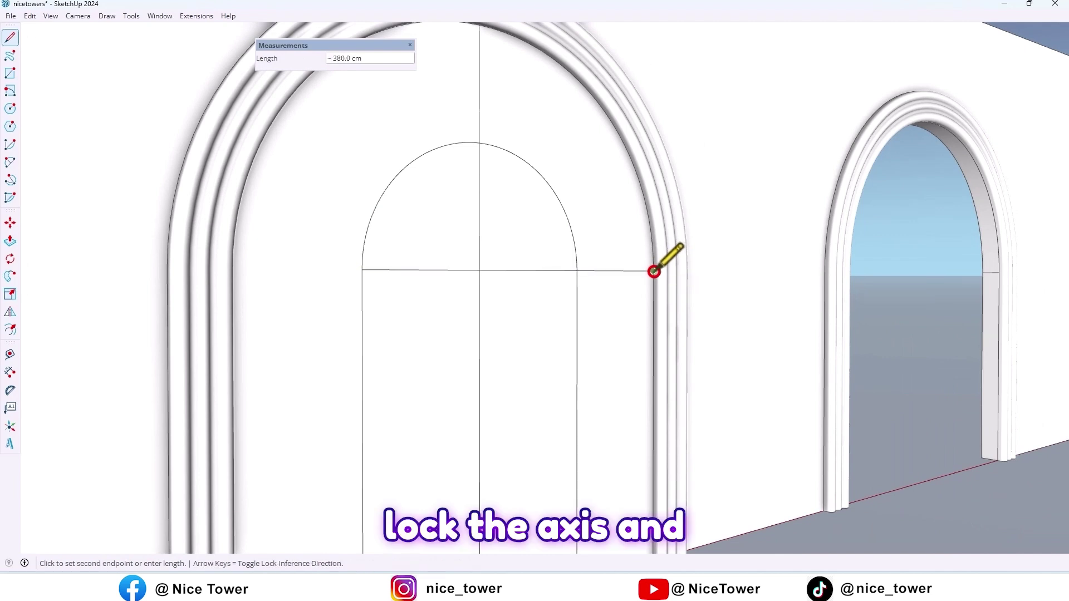
left_click(654, 271)
middle_click_drag(477, 258, 201, 270)
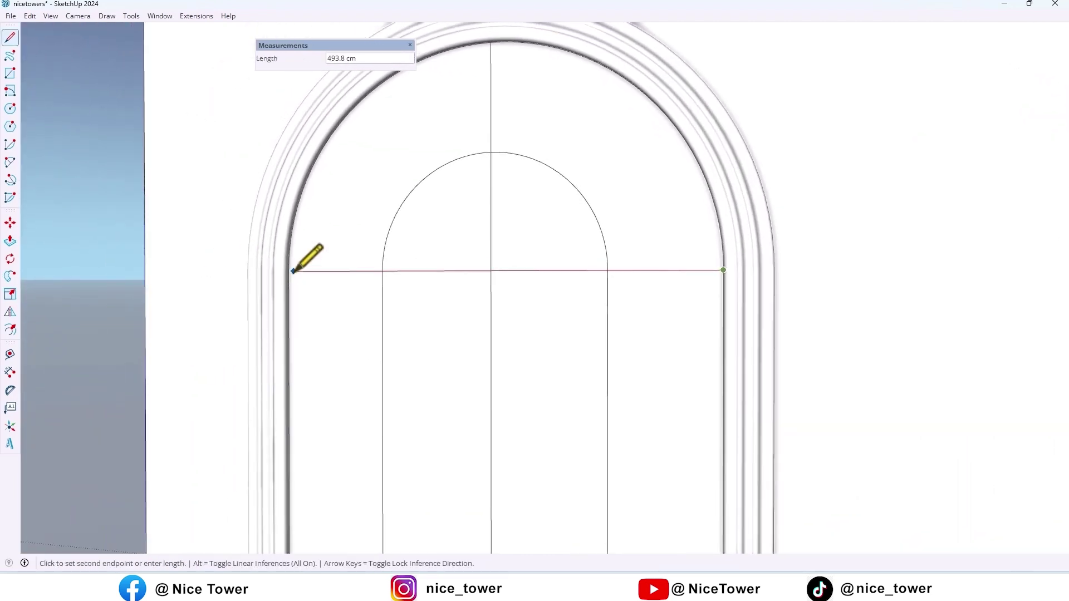
left_click(288, 270)
Step: Draw a diagonal to the right spring point and a radial line from the centre to the outer arch edge
mouse_move(288, 270)
middle_mouse_down()
mouse_move(523, 329)
mouse_move(573, 324)
middle_mouse_up()
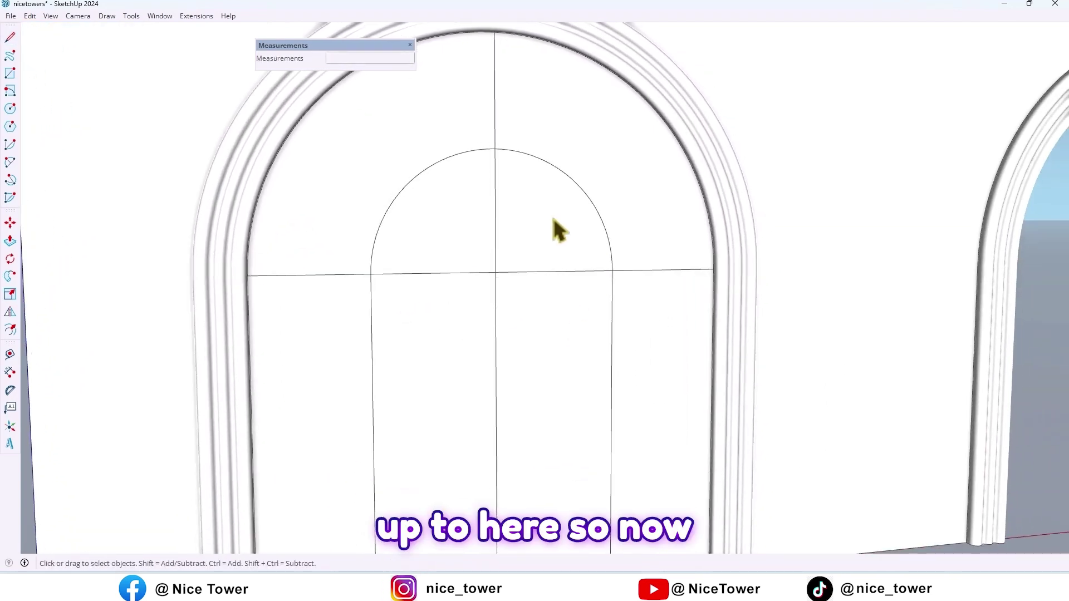
key("l")
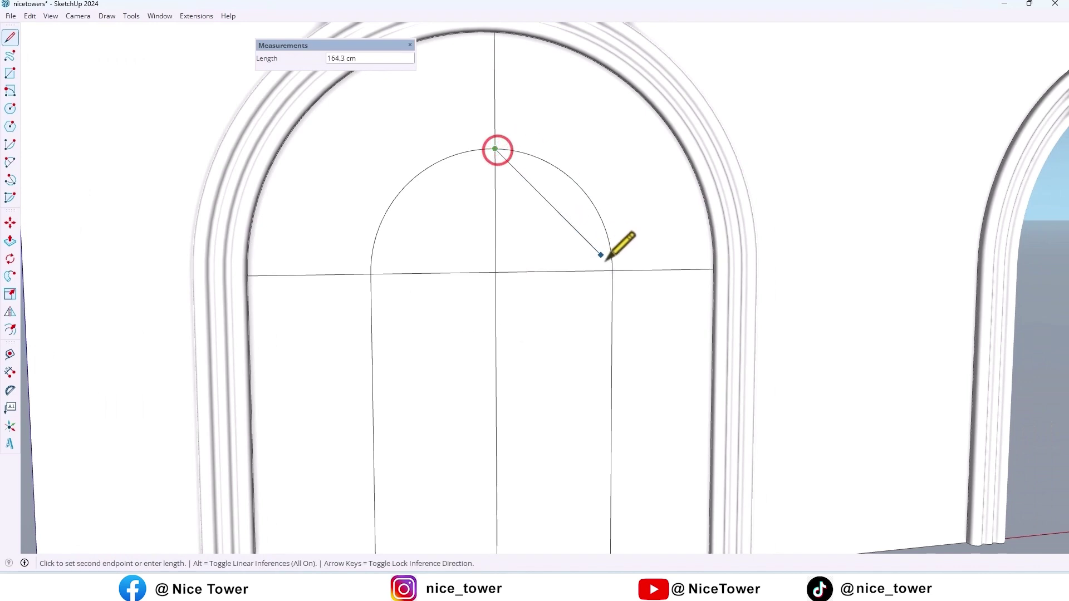
left_click(612, 270)
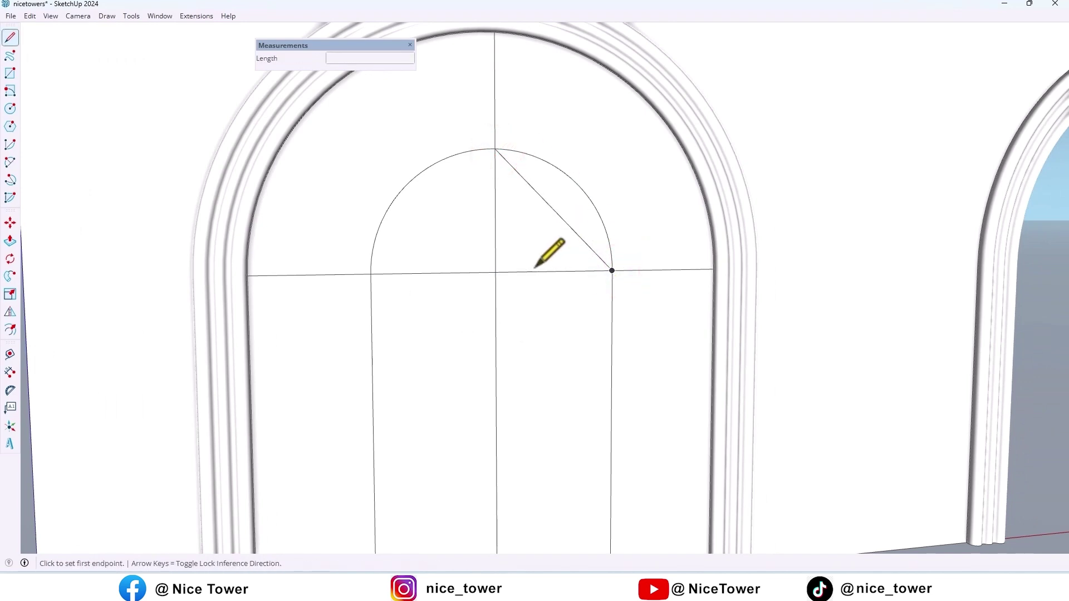
left_click(496, 270)
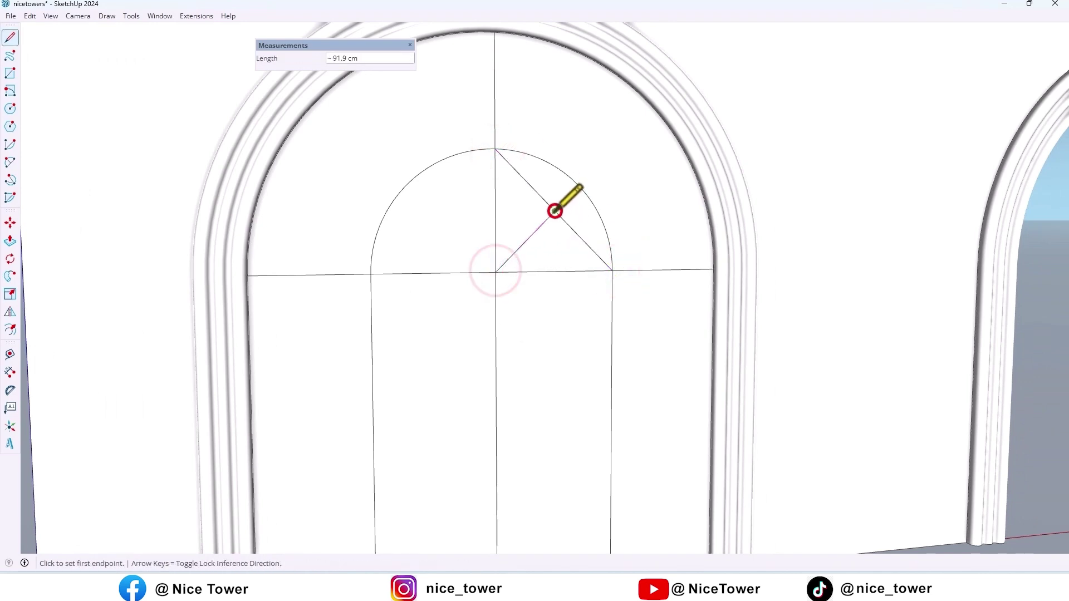
left_click(554, 213)
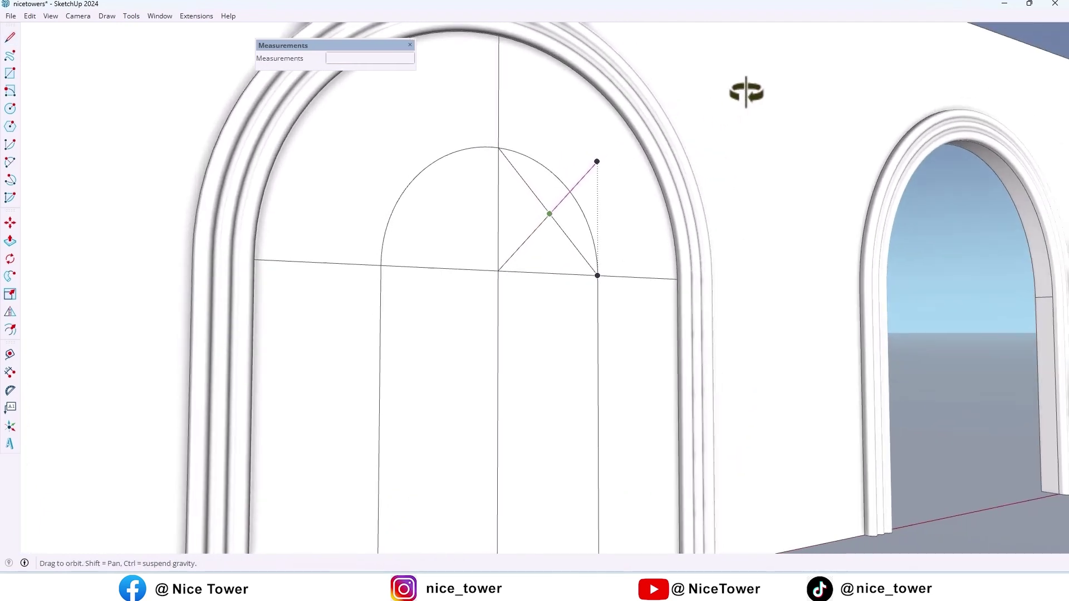
middle_click_drag(612, 148, 649, 155)
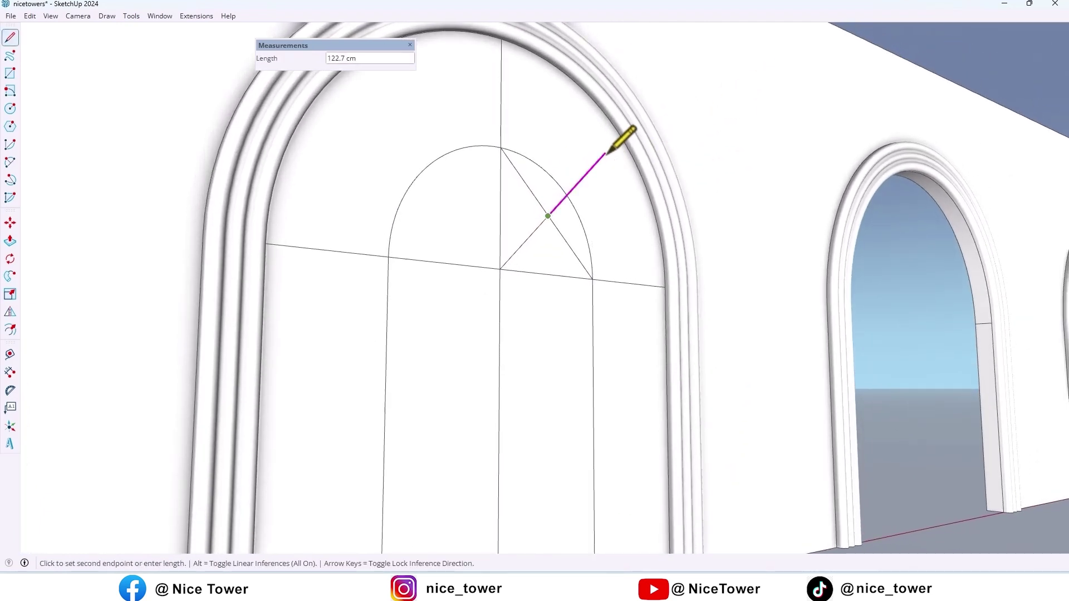
left_click(618, 138)
middle_click_drag(618, 138, 406, 299)
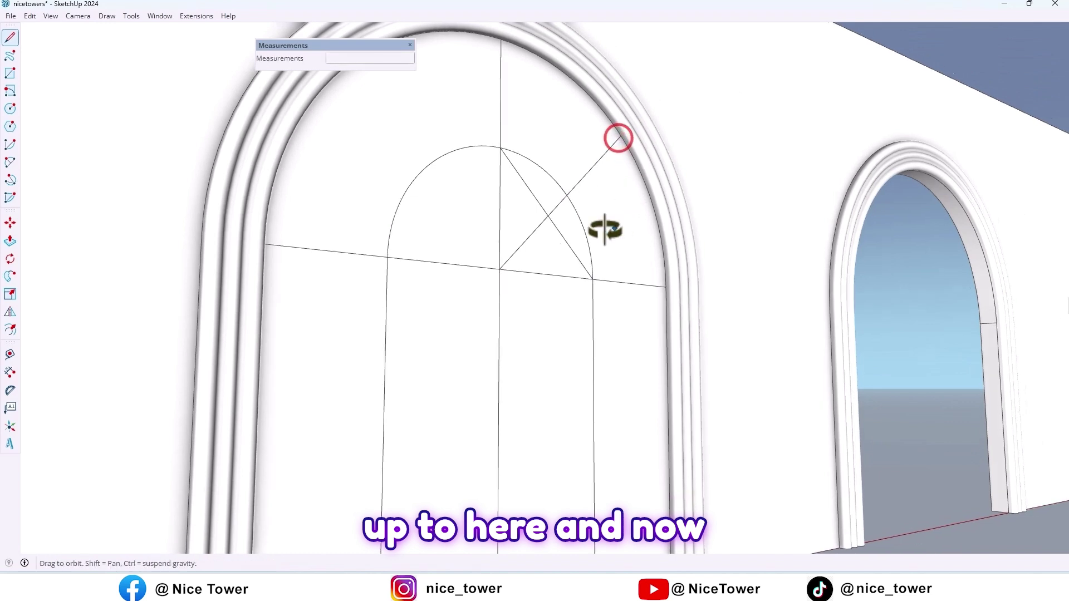
Step: Erase the short helper diagonal line
key("e")
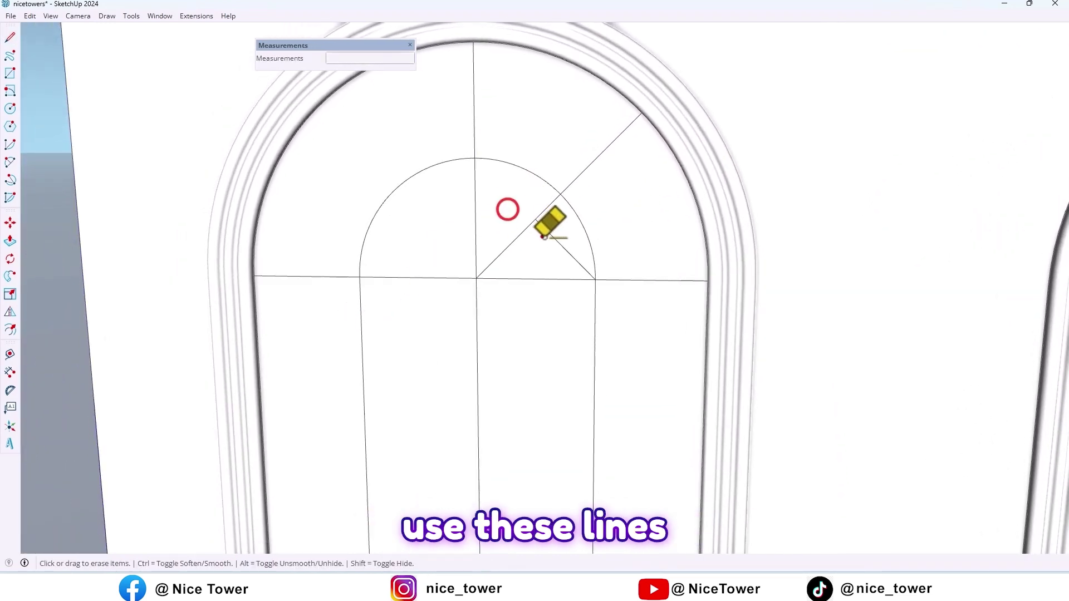
key("space")
middle_click_drag(565, 251, 530, 255)
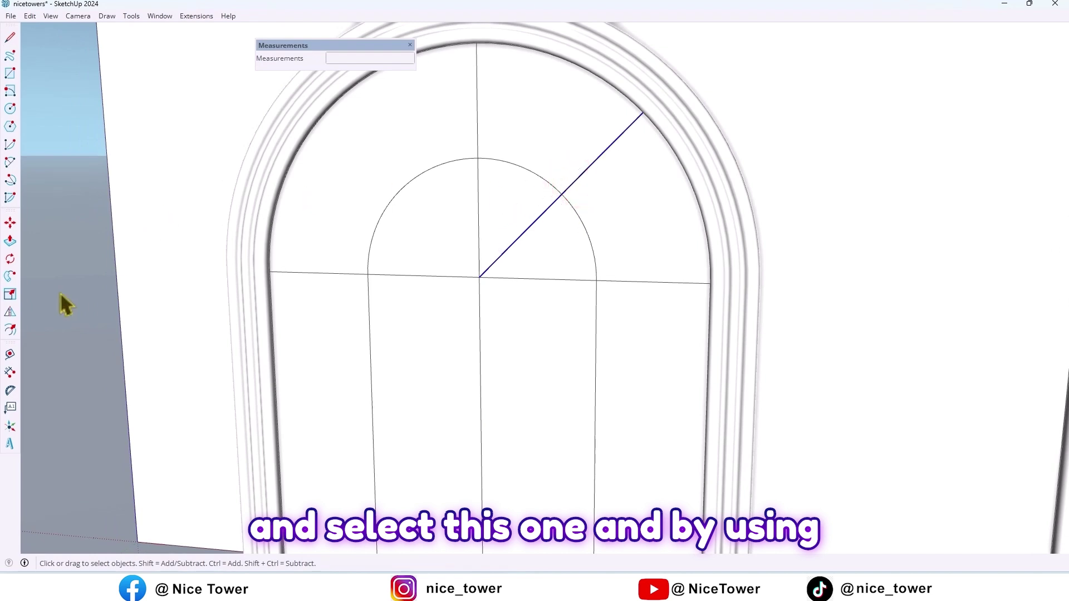
Step: Mirror a copy of the radial line to the left side of the arch
left_click(10, 311)
middle_click_drag(299, 275, 554, 282)
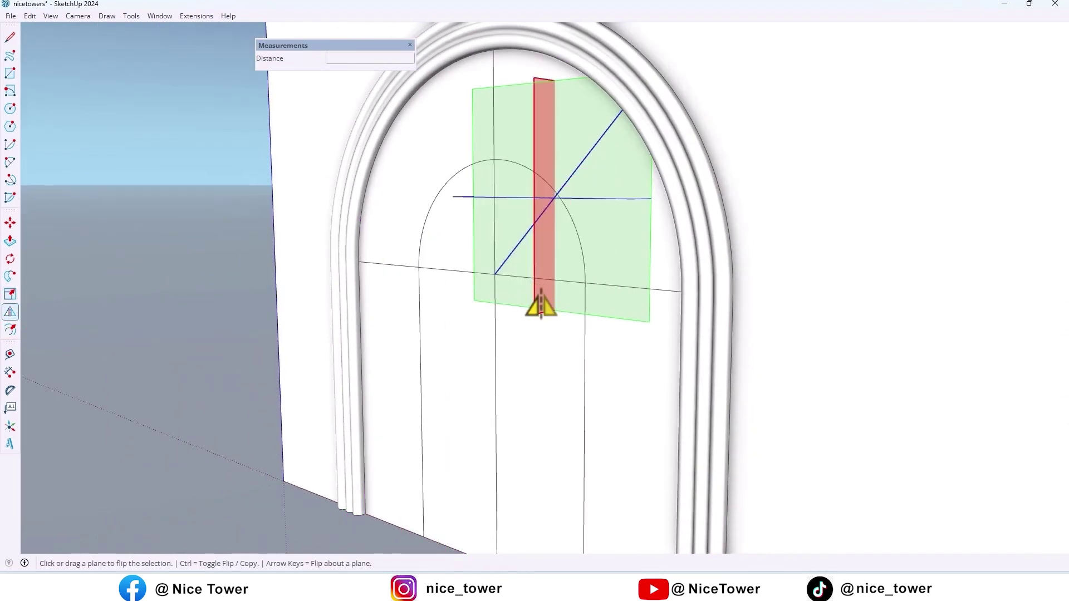
left_click_drag(542, 305, 496, 290)
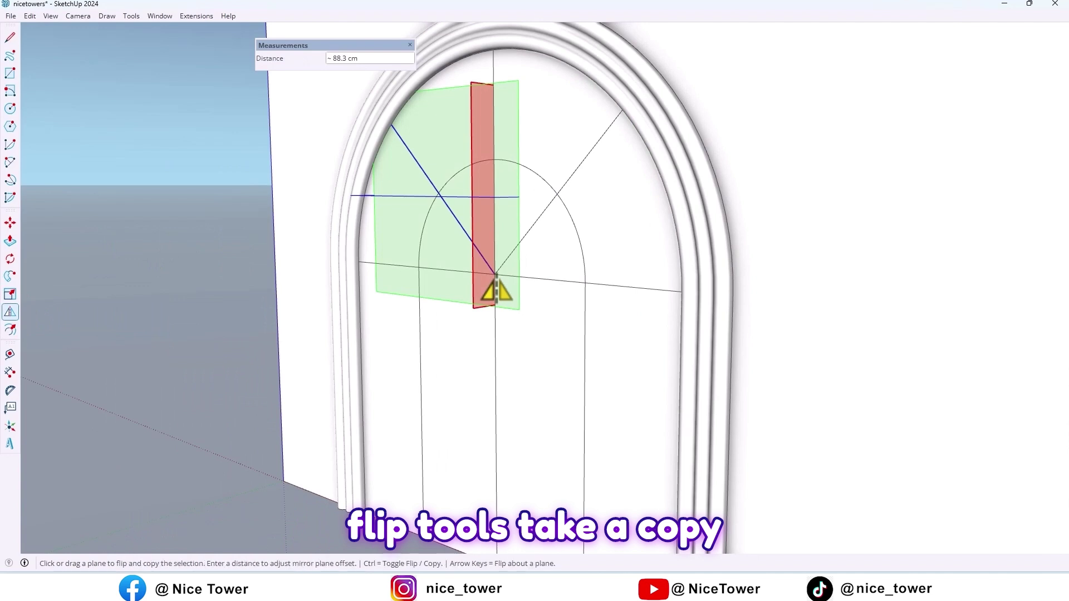
key("Escape")
middle_click_drag(223, 281, 616, 262)
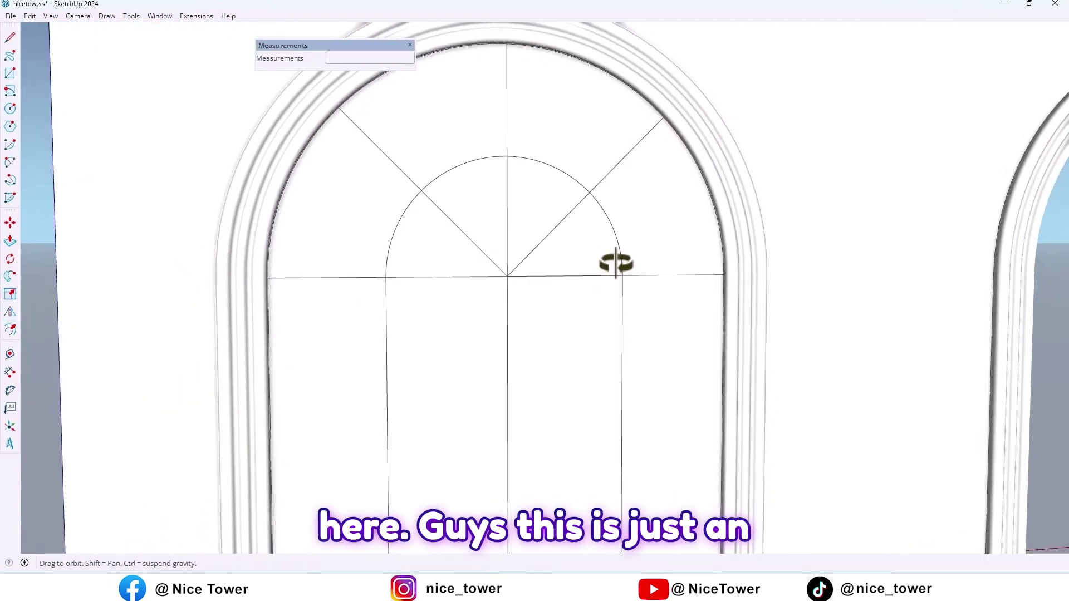
scroll(531, 194, "down", 5)
middle_click_drag(575, 233, 535, 269)
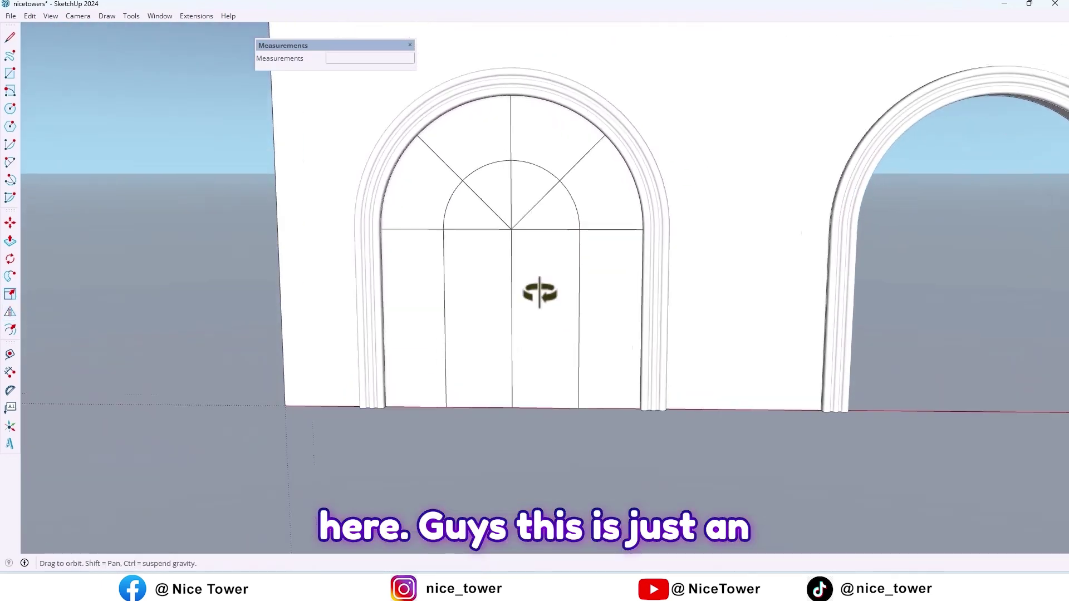
scroll(449, 294, "up", 2)
scroll(512, 310, "up", 2)
scroll(512, 310, "up", 2)
scroll(511, 311, "up", 2)
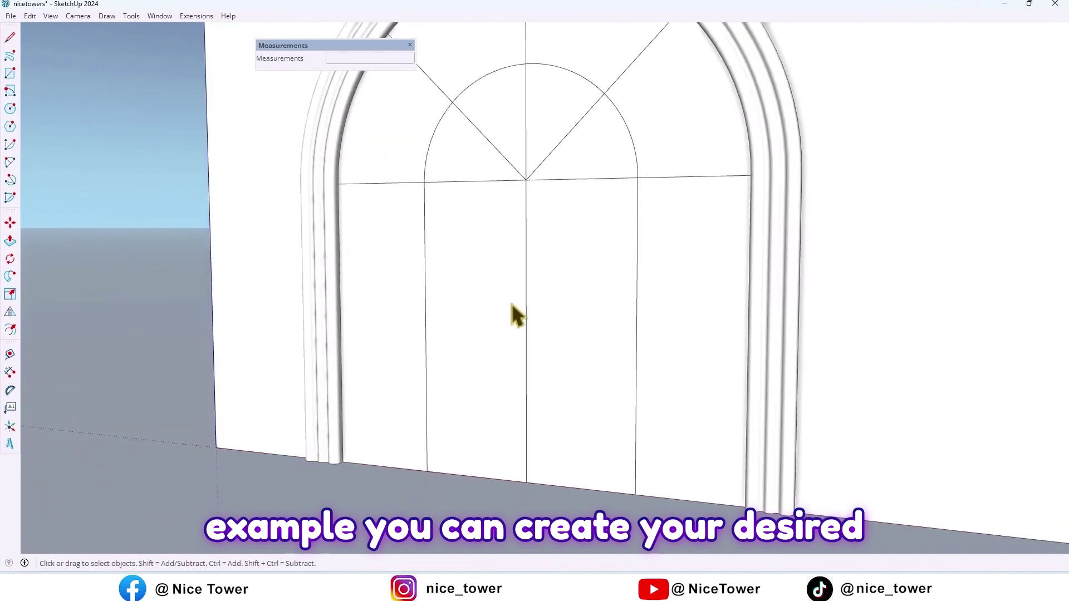
middle_click_drag(512, 311, 301, 272)
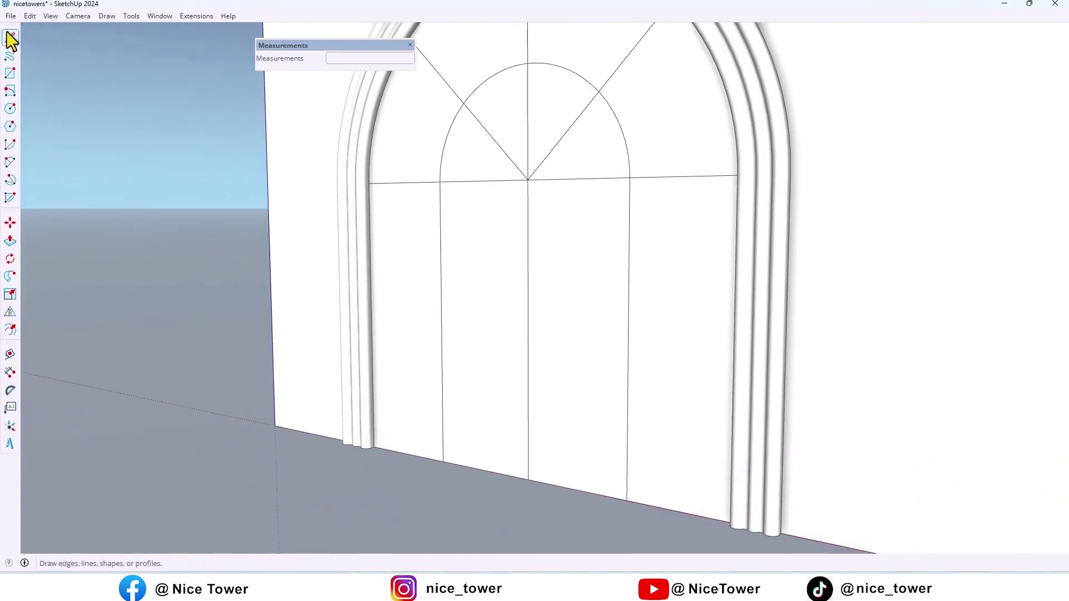
scroll(425, 282, "up", 2)
scroll(360, 317, "up", 2)
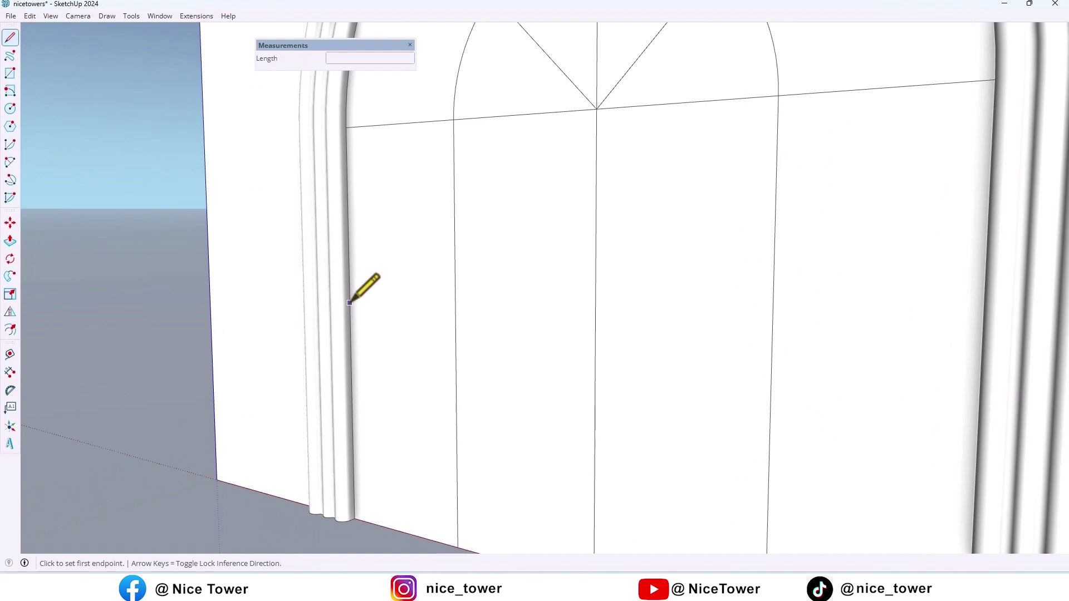
scroll(351, 326, "down", 3)
Step: Draw the lower horizontal crossbar from the left arch edge to the right edge
left_click(353, 323)
mouse_move(353, 322)
middle_mouse_down()
mouse_move(688, 351)
mouse_move(611, 339)
middle_mouse_up()
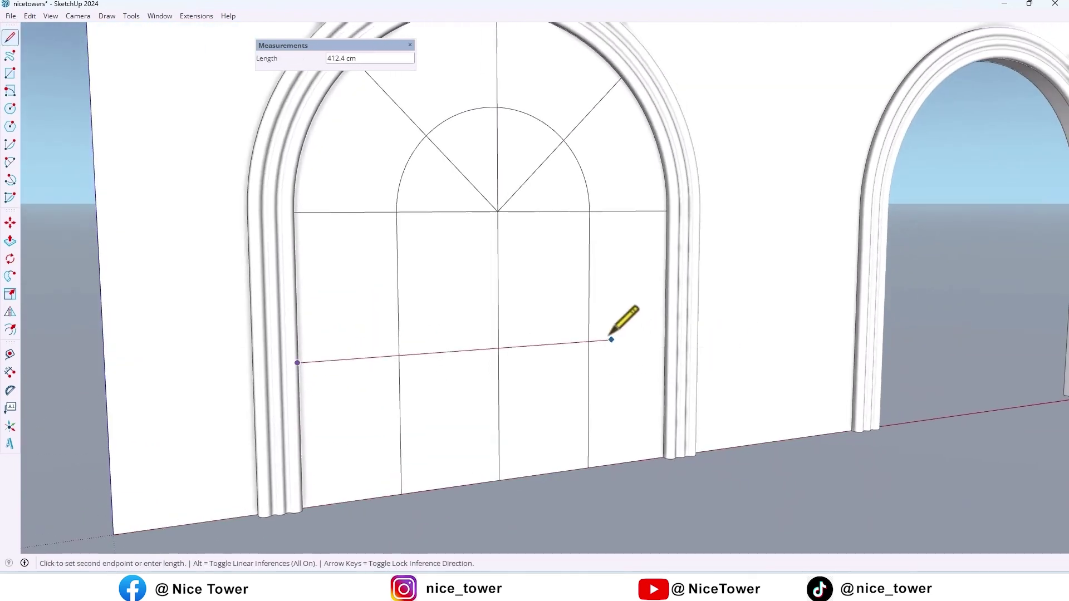
left_click(663, 332)
key("space")
scroll(585, 301, "down", 3)
middle_click_drag(556, 270, 281, 262)
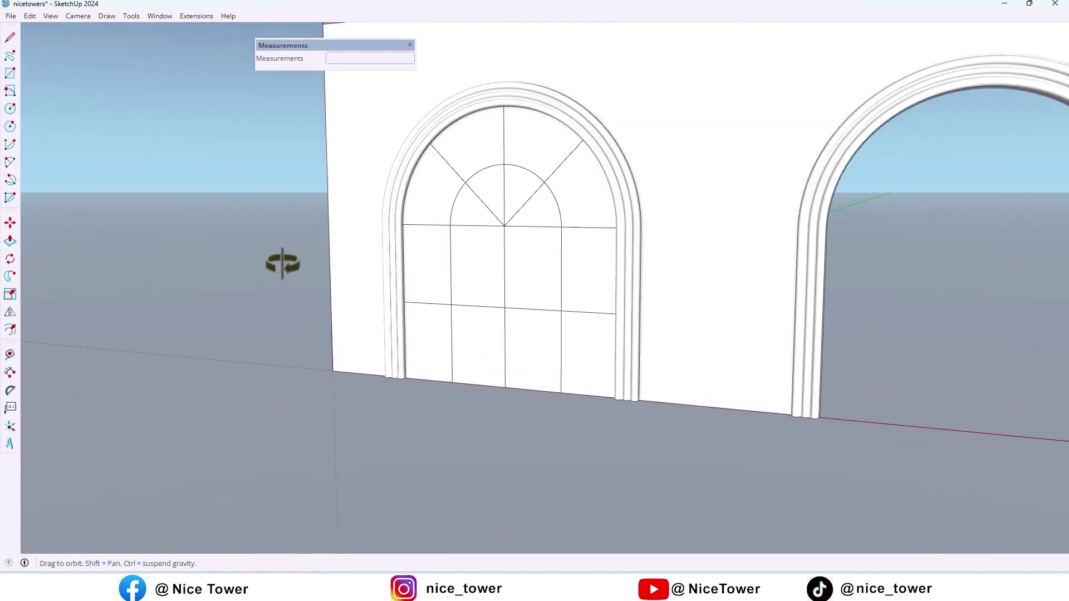
Step: Copy the gridded arched window face 900 cm along the wall into the next opening
triple_click(437, 330)
key("m")
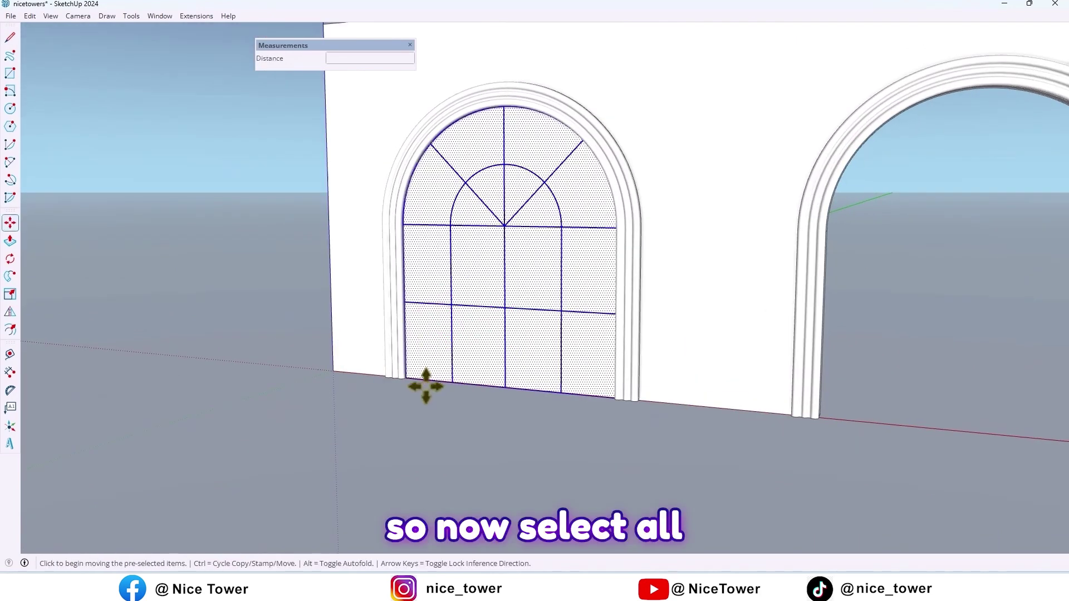
scroll(422, 380, "up", 3)
key("ctrl")
left_click(398, 364)
scroll(322, 351, "down", 3)
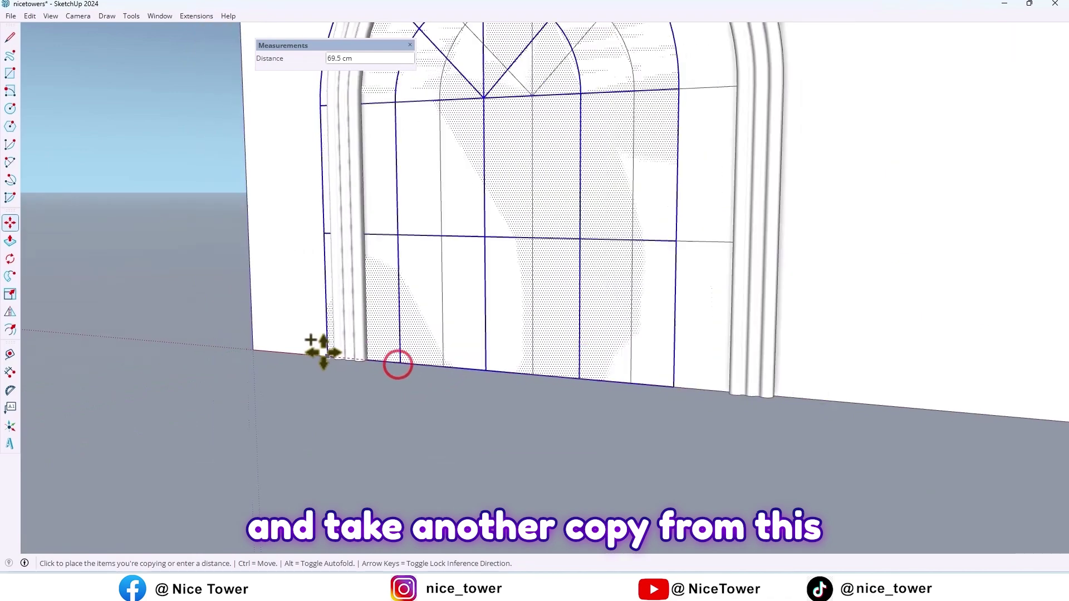
scroll(477, 375, "down", 2)
scroll(658, 401, "up", 3)
scroll(659, 401, "up", 2)
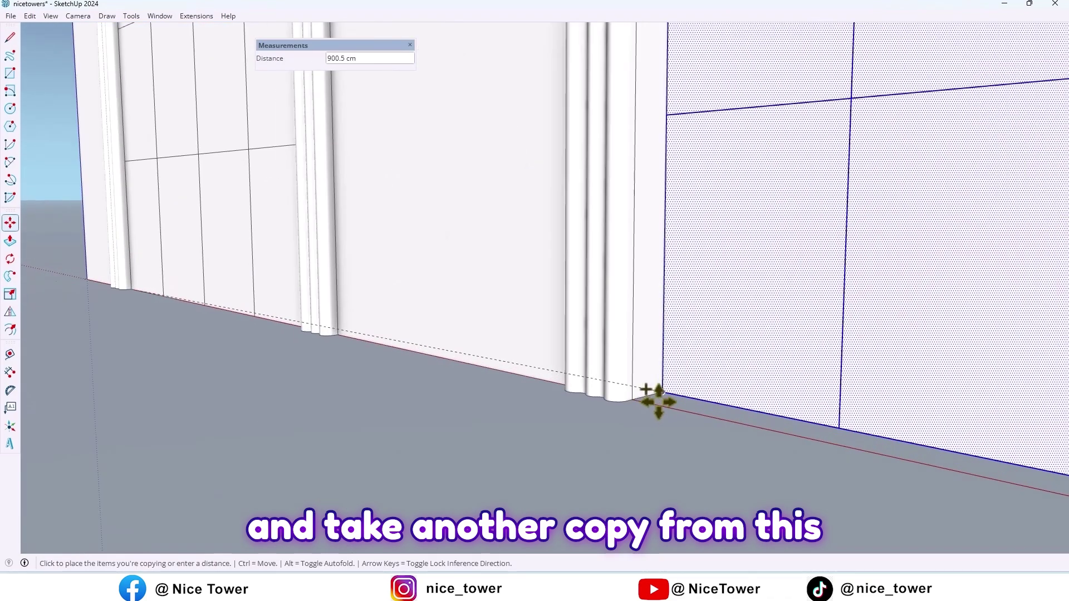
left_click(633, 399)
scroll(635, 401, "down", 3)
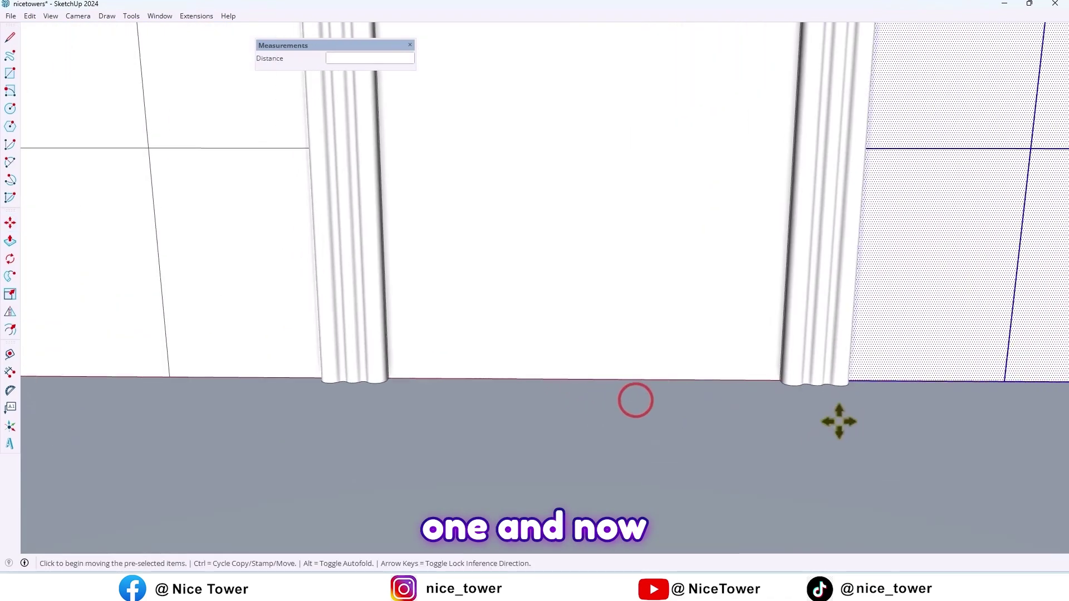
key("space")
scroll(640, 354, "down", 2)
left_click(661, 426)
mouse_move(626, 397)
middle_mouse_down()
mouse_move(656, 317)
mouse_move(656, 358)
middle_mouse_up()
scroll(573, 317, "down", 2)
scroll(495, 259, "up", 3)
middle_click_drag(495, 261, 390, 247)
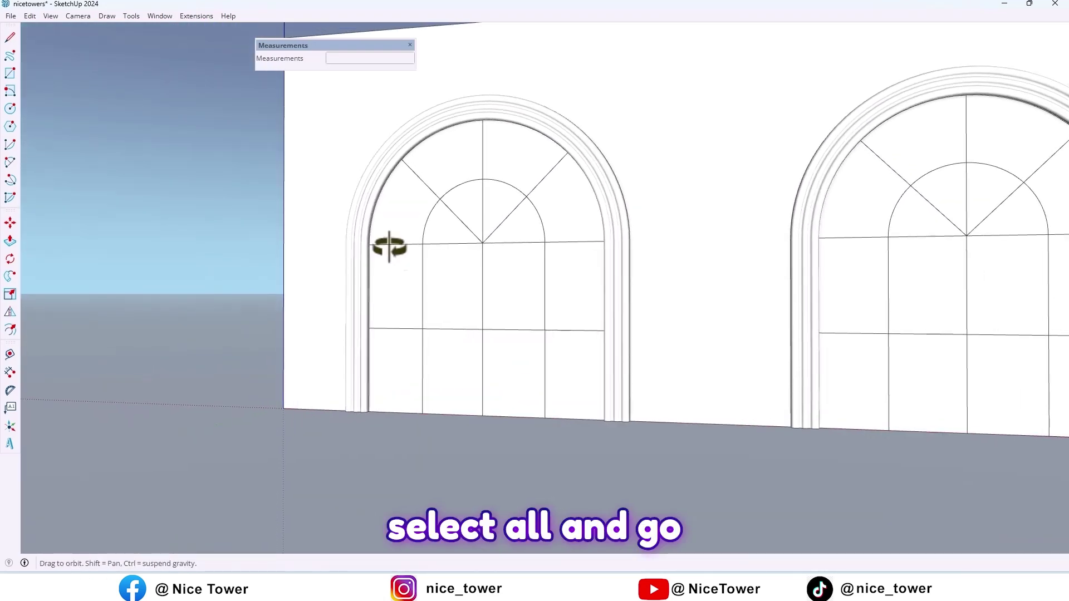
scroll(453, 280, "up", 2)
Step: Select the left window face with its grid edges and launch Lattice Maker from Extensions
left_click(451, 277)
double_click(452, 275)
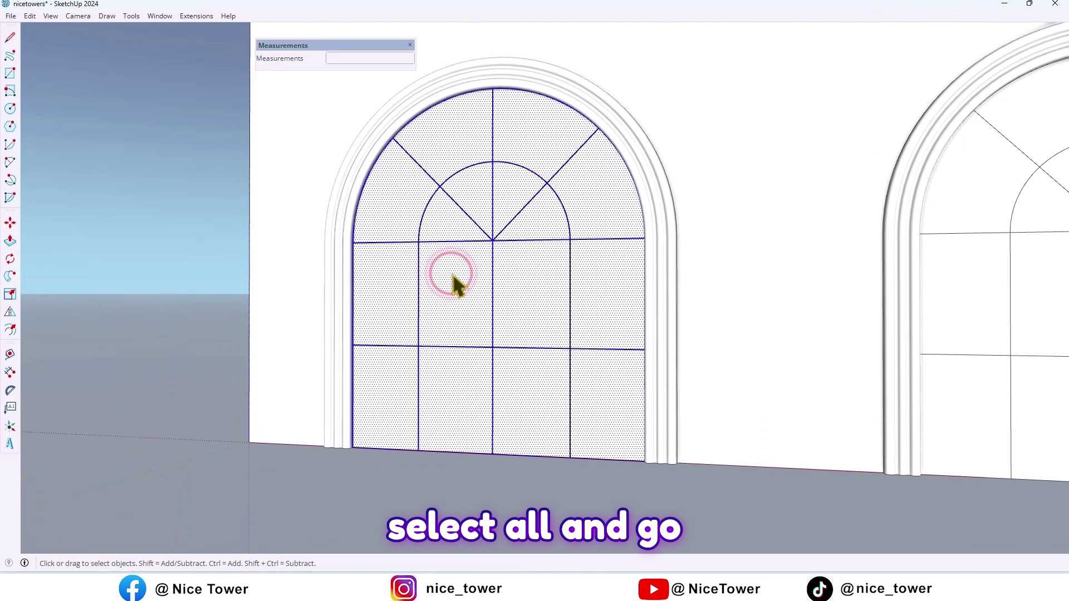
left_click(195, 16)
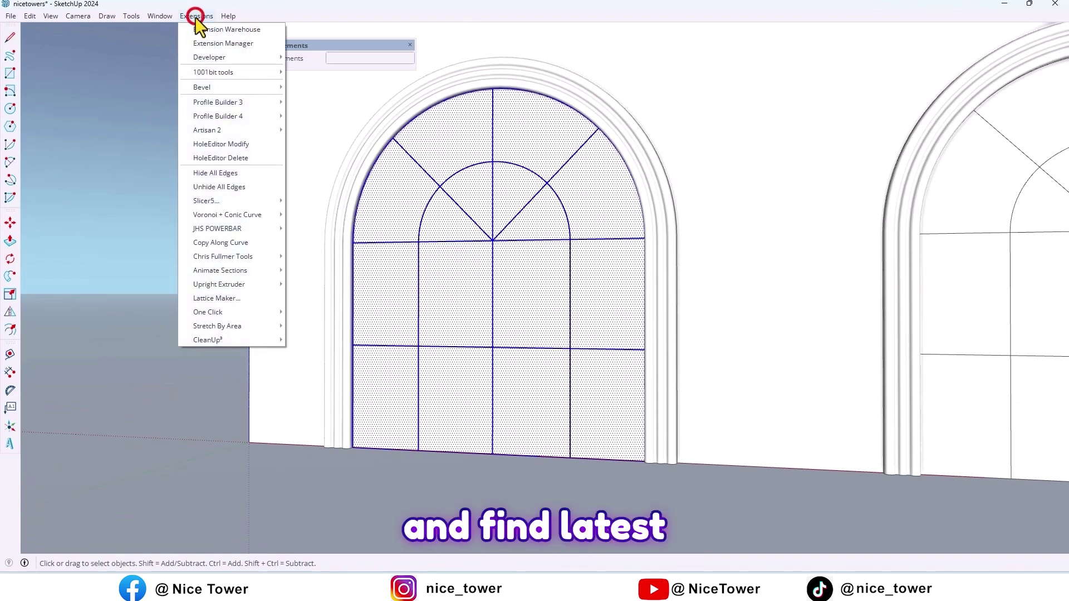
left_click(222, 299)
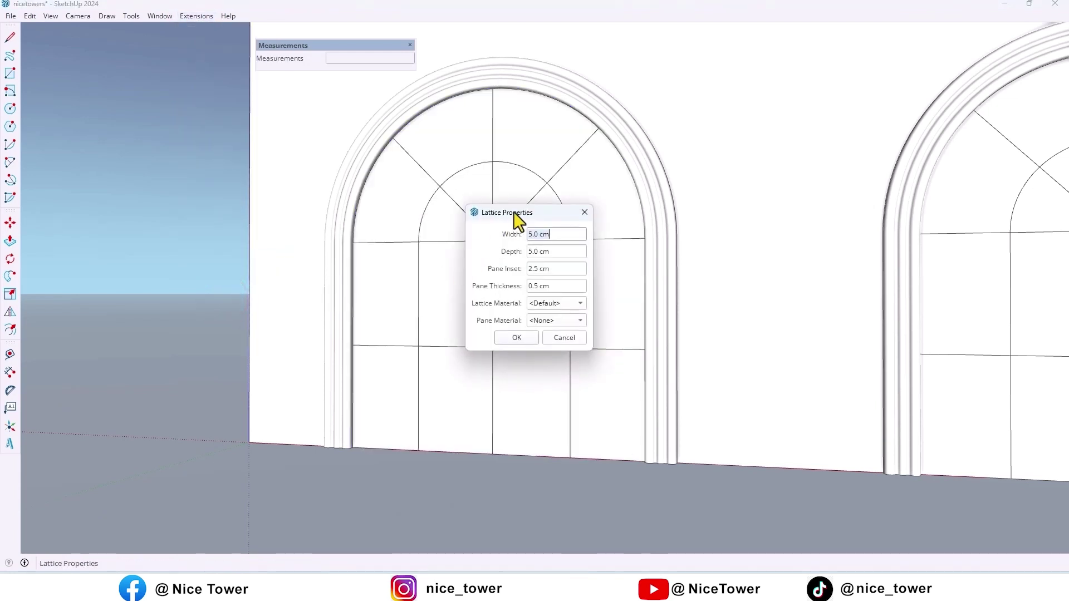
Step: Build the lattice with 10 cm width, 7 cm depth, 5 cm pane inset, Gray bars and Glass panes
left_click_drag(512, 214, 570, 194)
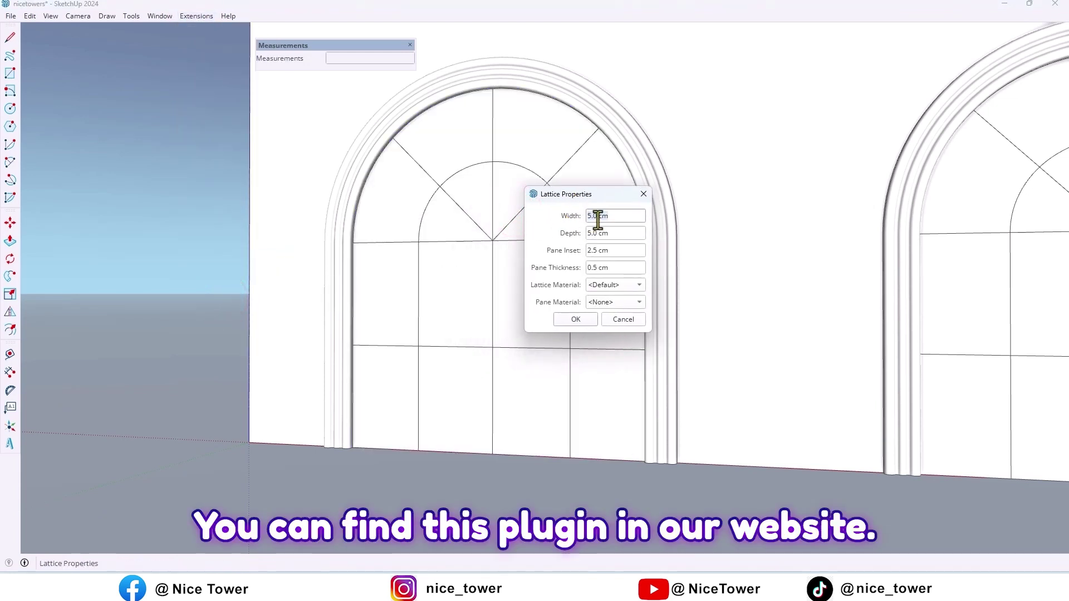
type("5.")
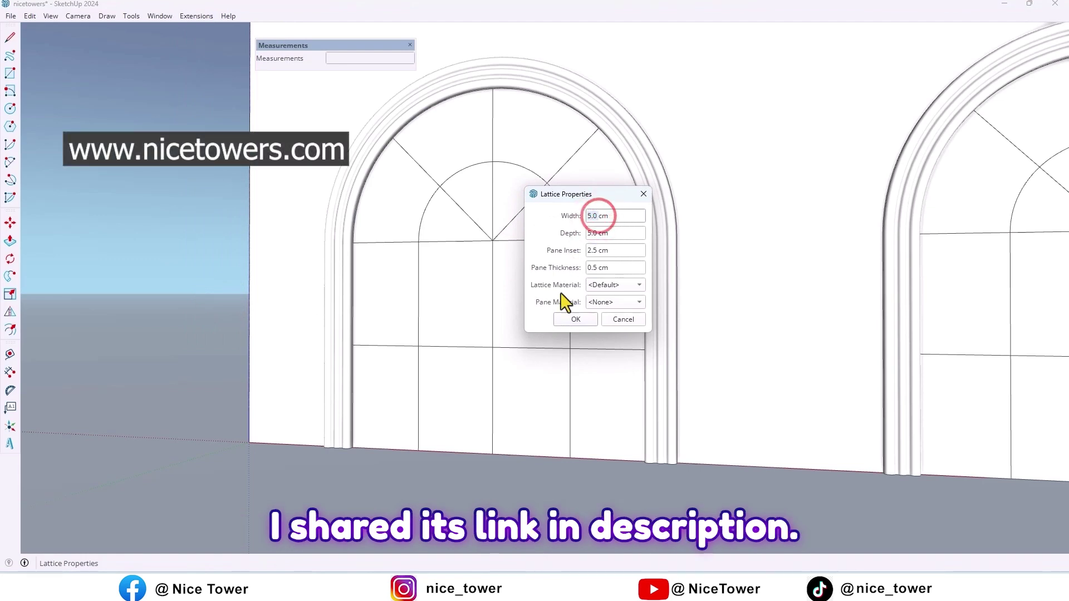
type("0")
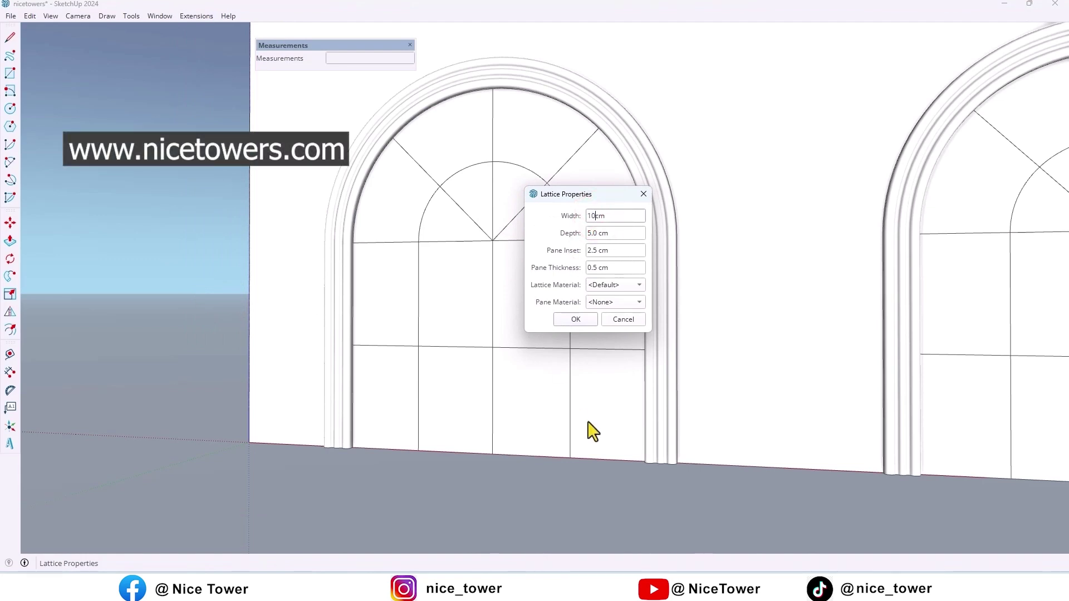
double_click(594, 234)
type("7")
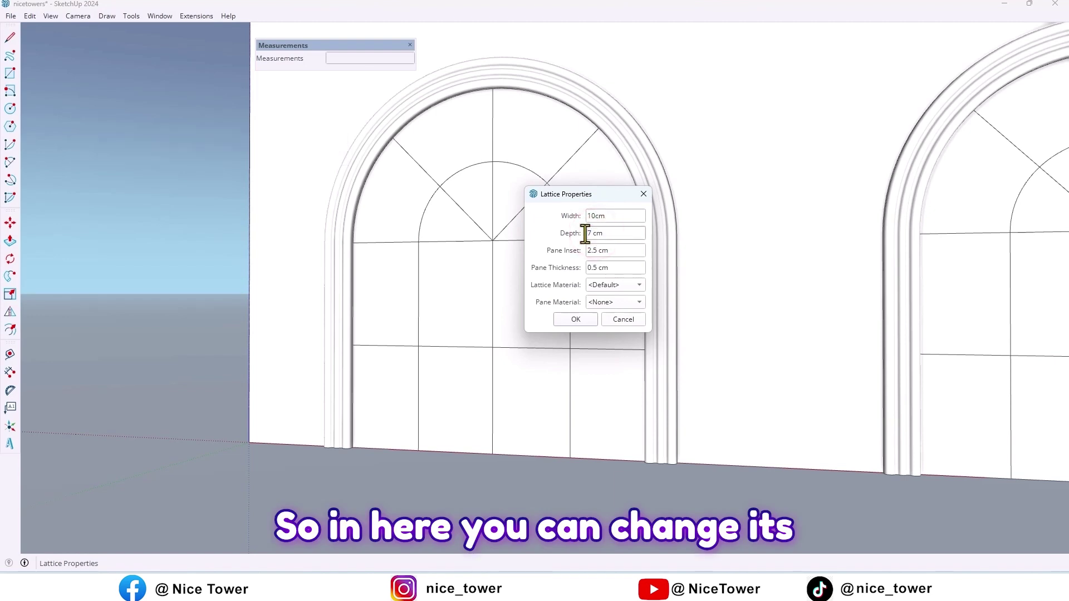
type("5")
left_click(619, 286)
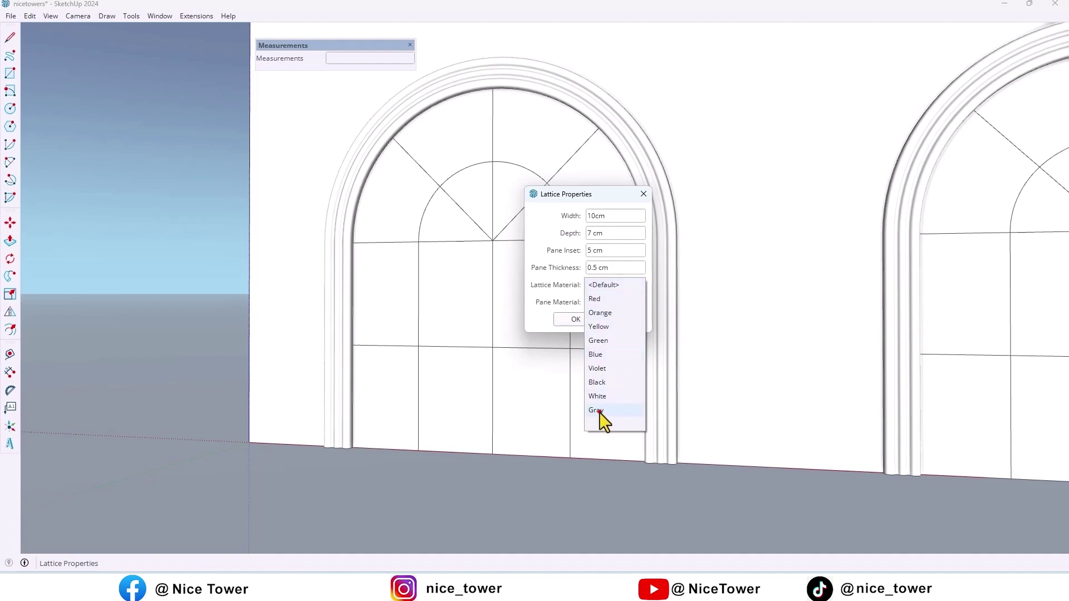
left_click(600, 410)
left_click(604, 303)
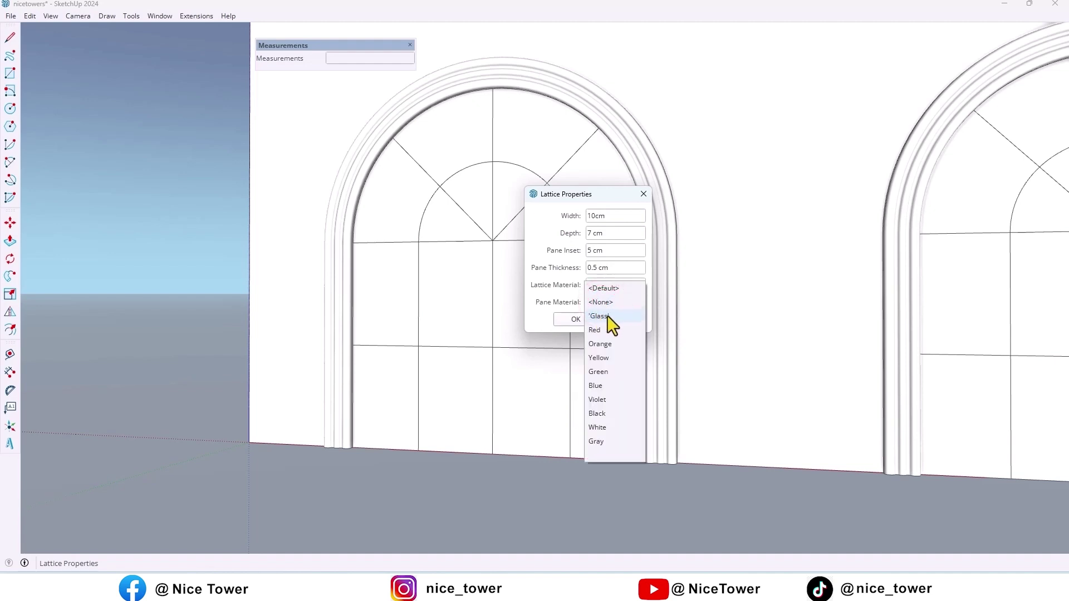
left_click(601, 317)
Step: Delete the middle segment of the second arch's lower crossbar
middle_click_drag(409, 288, 573, 280)
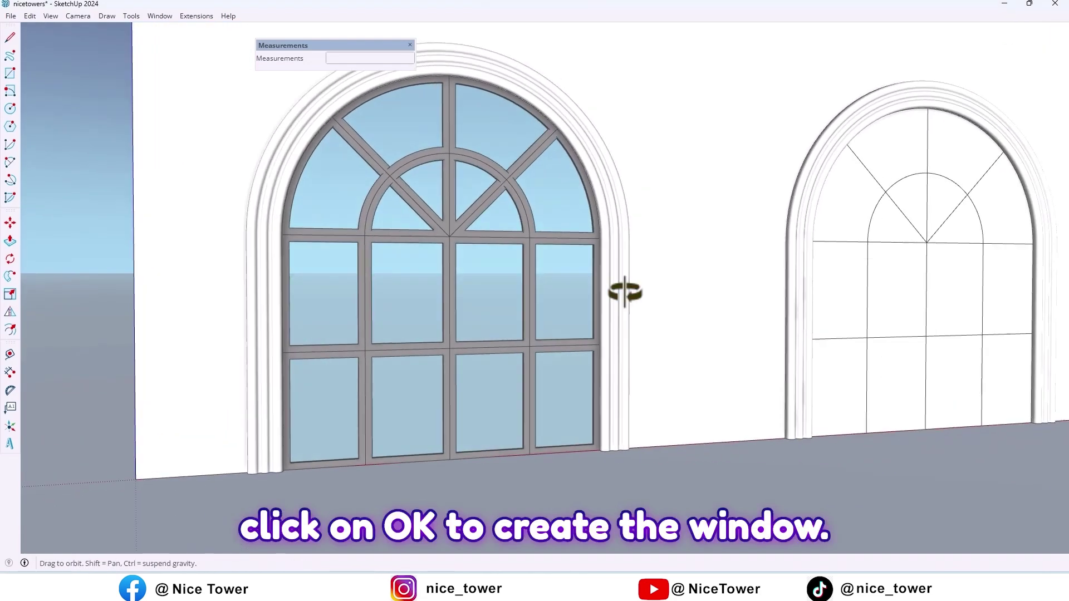
scroll(501, 334, "down", 3)
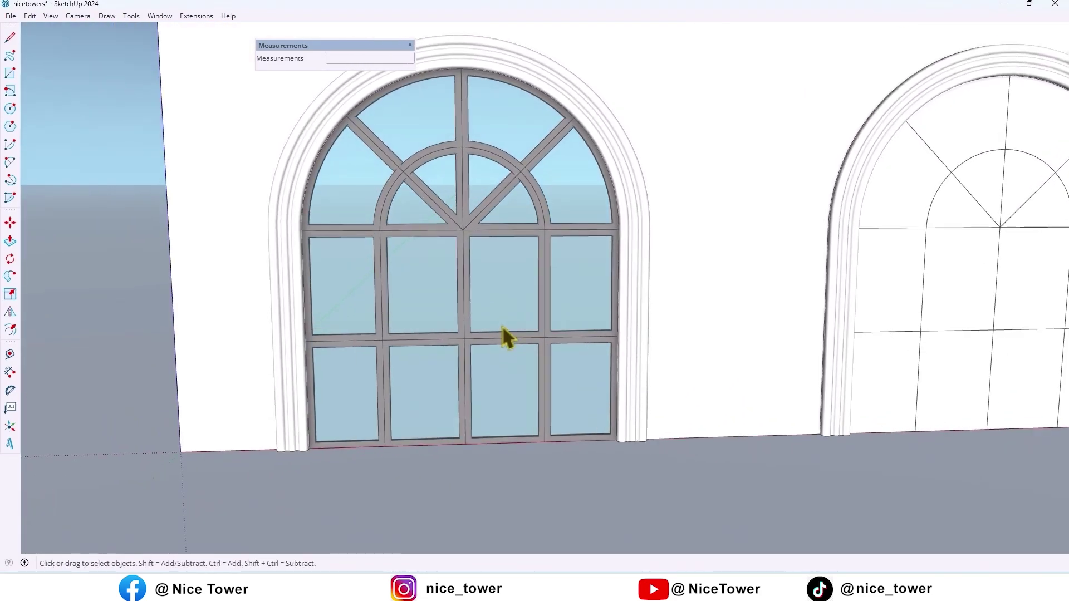
scroll(341, 279, "down", 3)
scroll(609, 298, "down", 3)
scroll(604, 298, "up", 10)
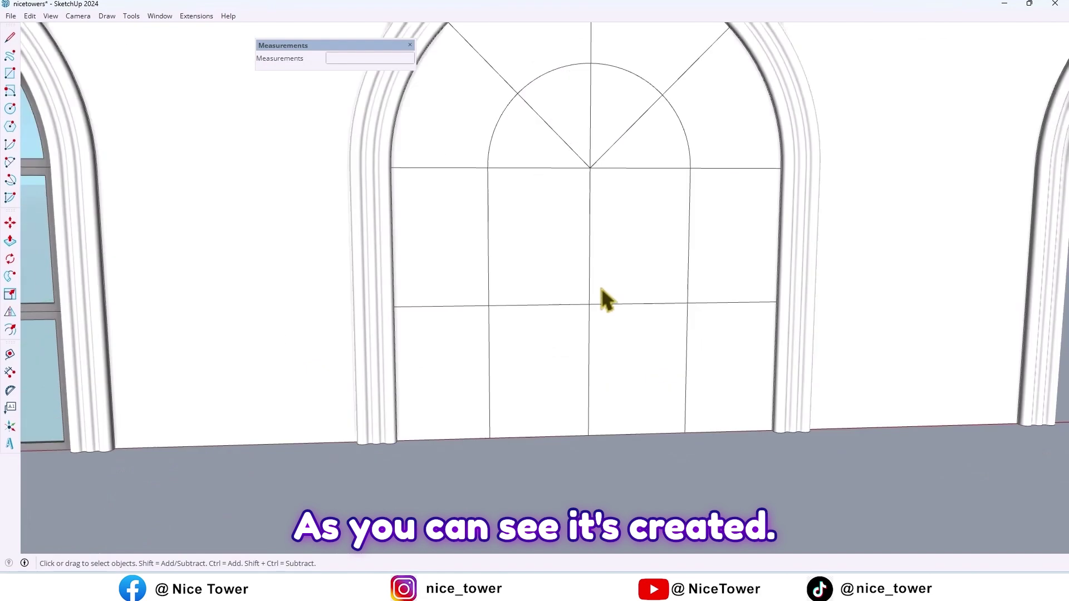
left_click(558, 305)
key("Delete")
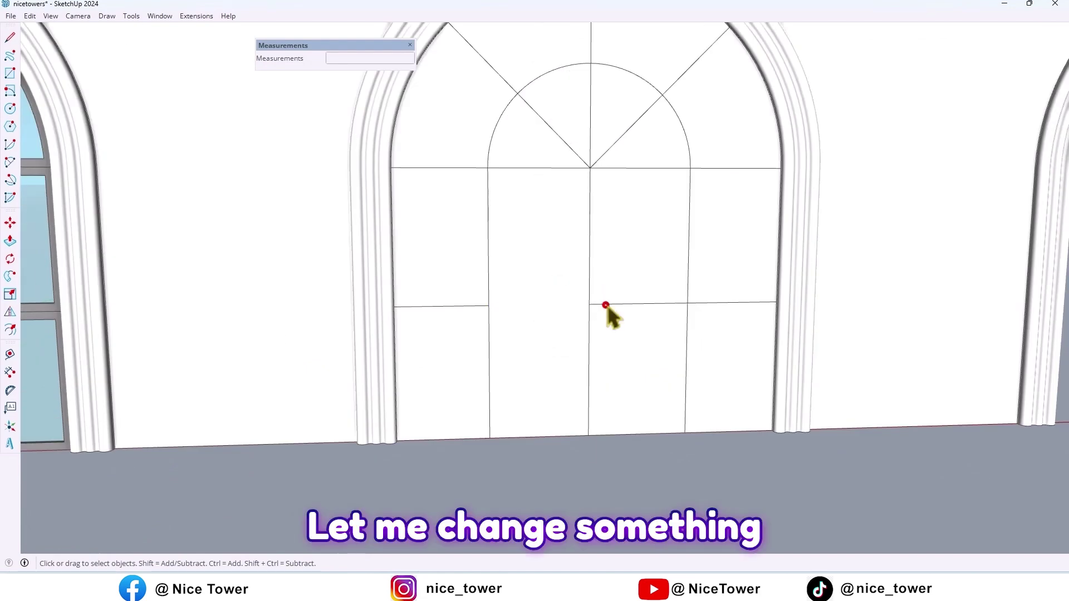
scroll(608, 313, "down", 3)
scroll(590, 360, "down", 2)
Step: Copy the altered second-arch grid 900 cm into the third arch
triple_click(590, 360)
middle_click_drag(590, 359, 454, 390)
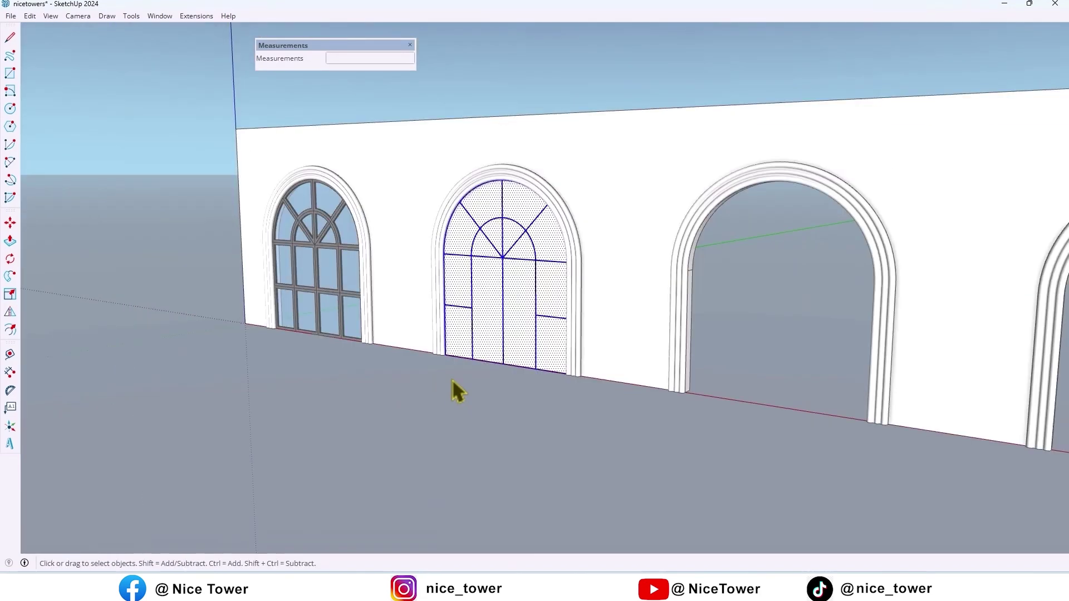
scroll(462, 387, "up", 3)
key("m")
scroll(425, 338, "up", 2)
scroll(427, 318, "up", 2)
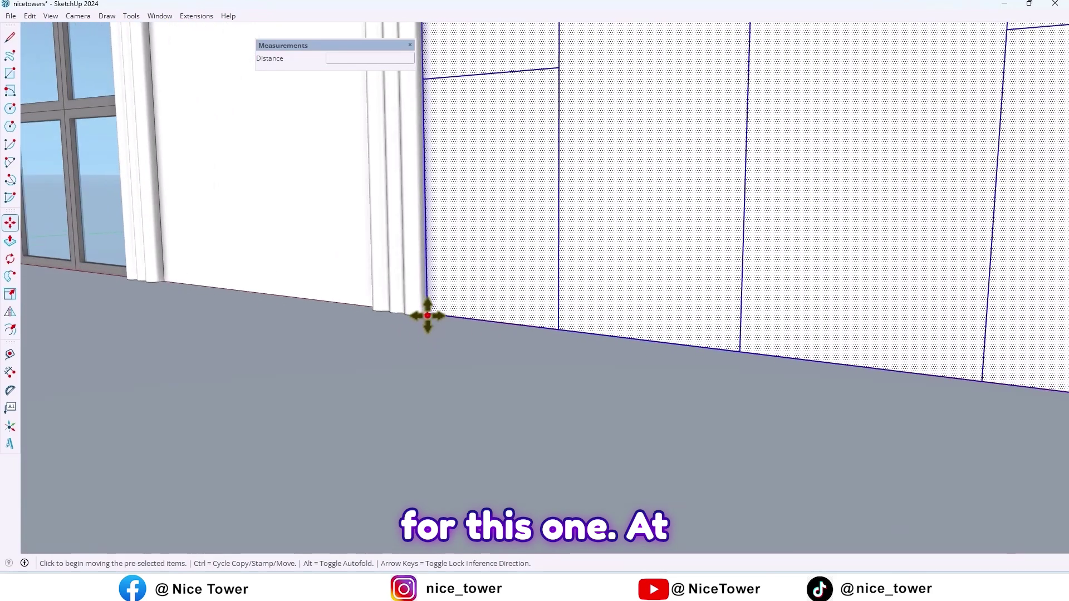
left_click(427, 315)
key("ctrl")
scroll(323, 347, "down", 2)
scroll(323, 346, "down", 3)
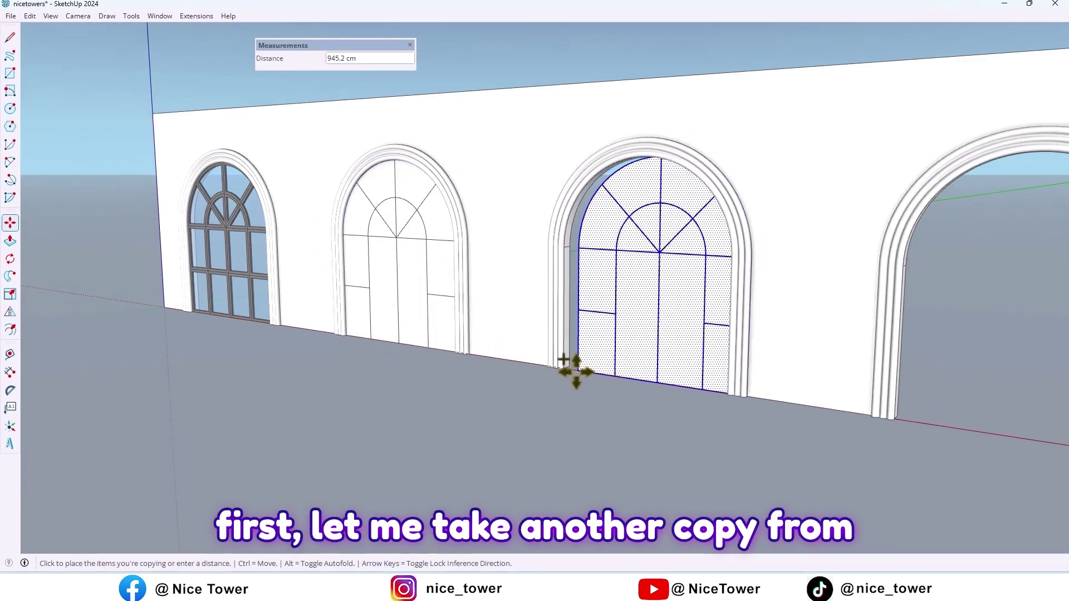
left_click(568, 371)
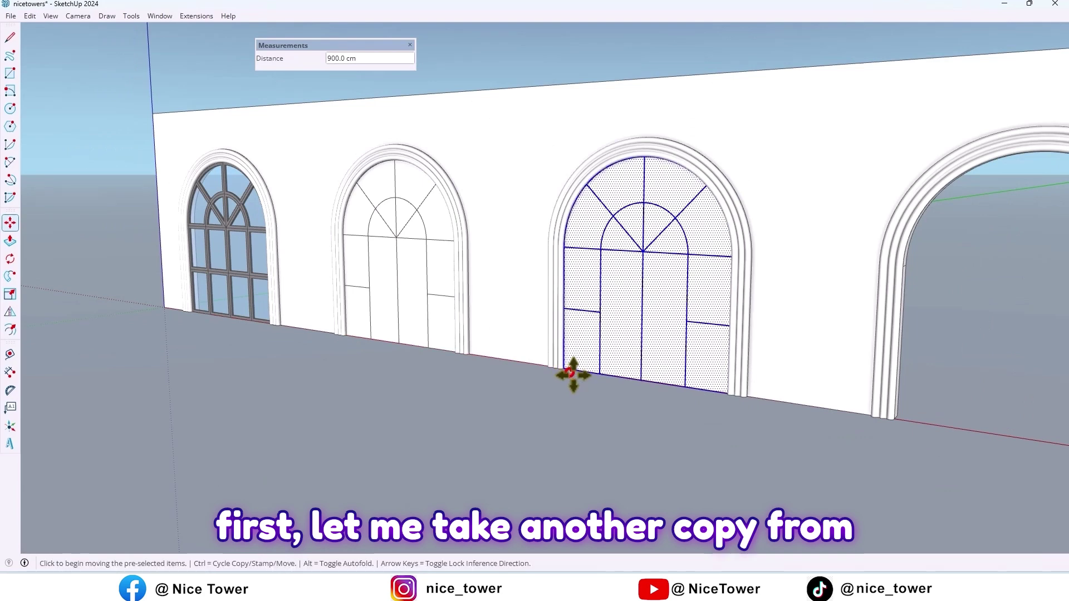
key("space")
mouse_move(322, 362)
middle_mouse_down()
mouse_move(490, 375)
mouse_move(385, 303)
mouse_move(328, 343)
middle_mouse_up()
left_click(500, 407)
scroll(379, 304, "up", 3)
scroll(395, 305, "up", 2)
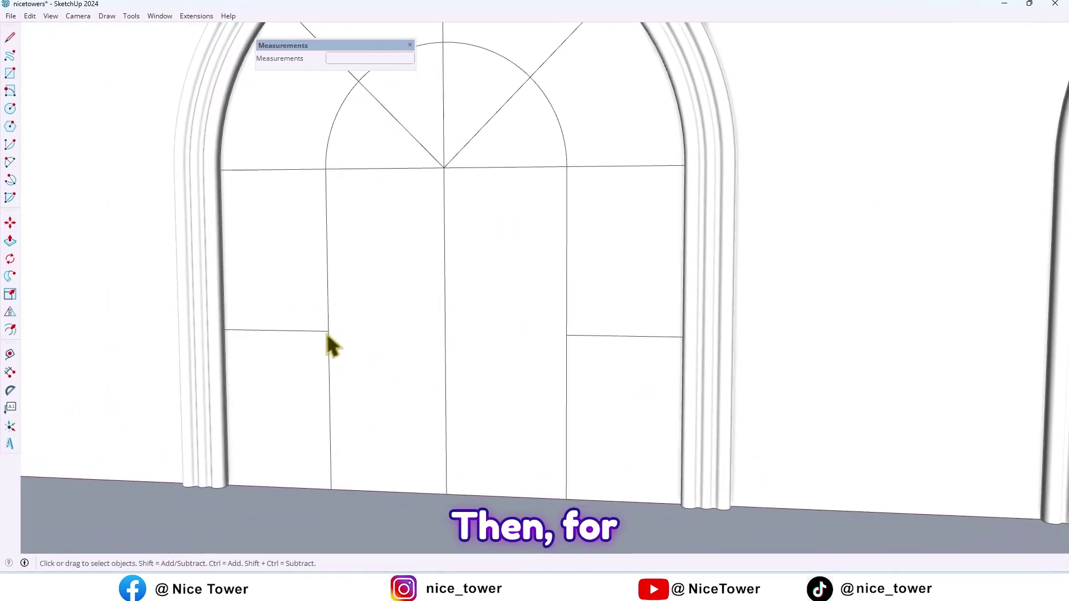
Step: Copy the horizontal crossbar down to the opening's bottom, spread into three equal rows (/3)
key("e")
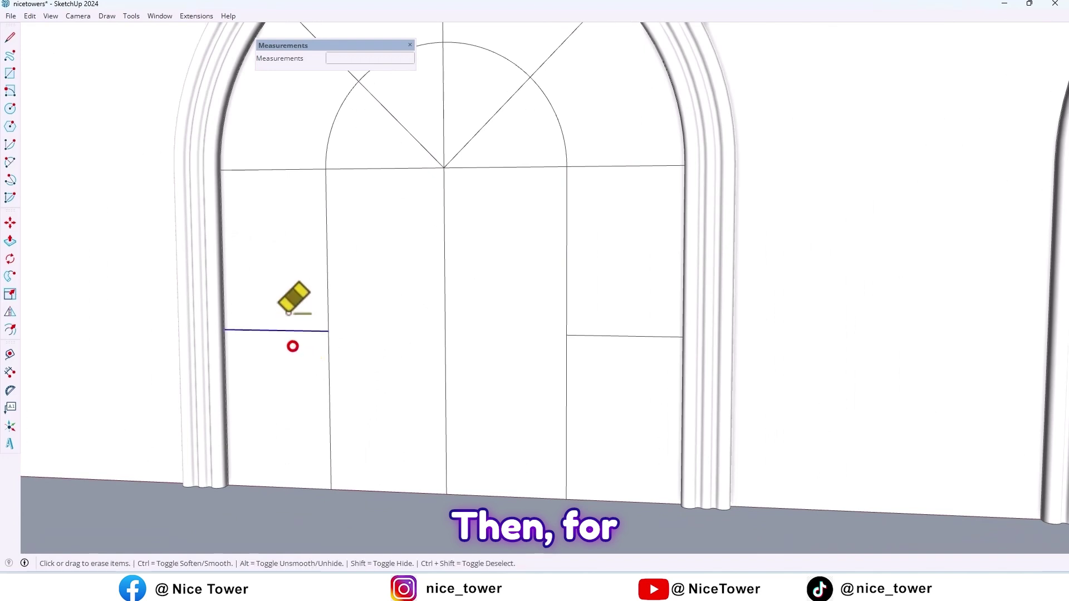
scroll(292, 346, "down", 2)
scroll(519, 300, "down", 1)
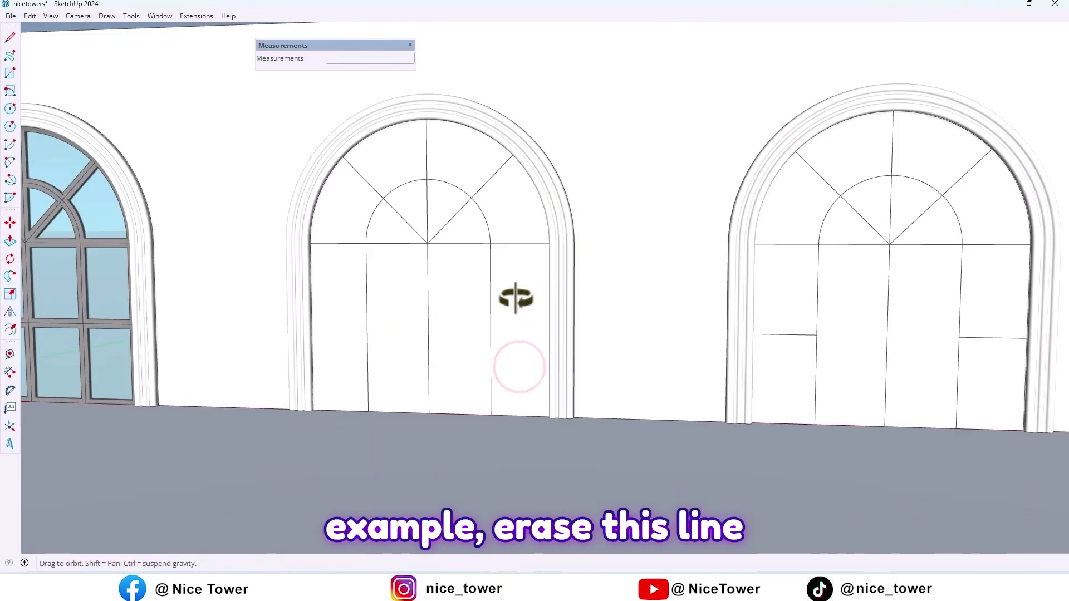
key("space")
scroll(352, 255, "up", 2)
left_click(352, 232)
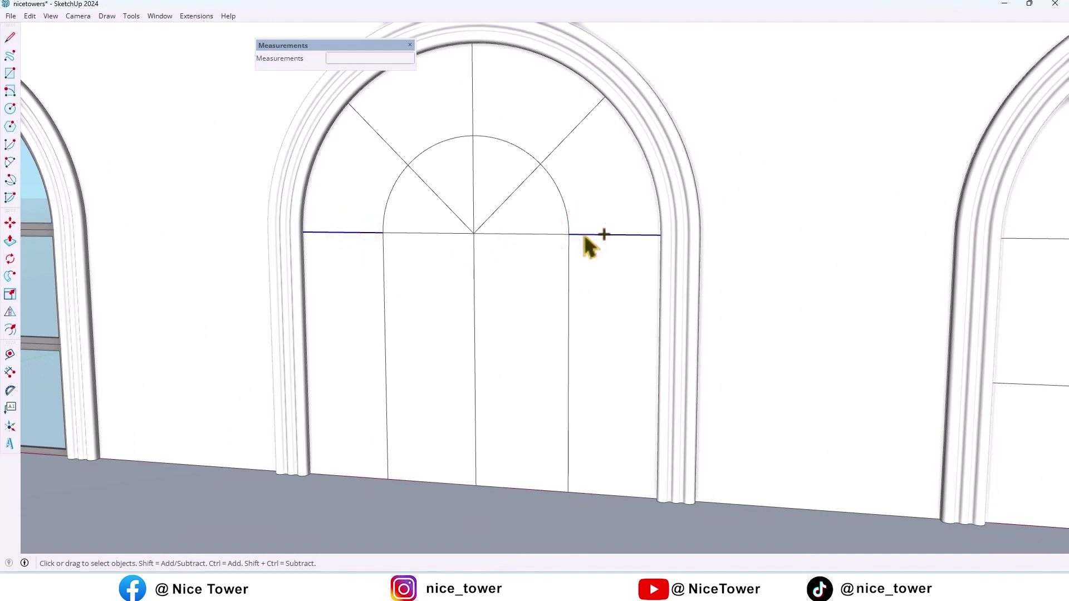
key("m")
left_click(568, 234)
key("ctrl")
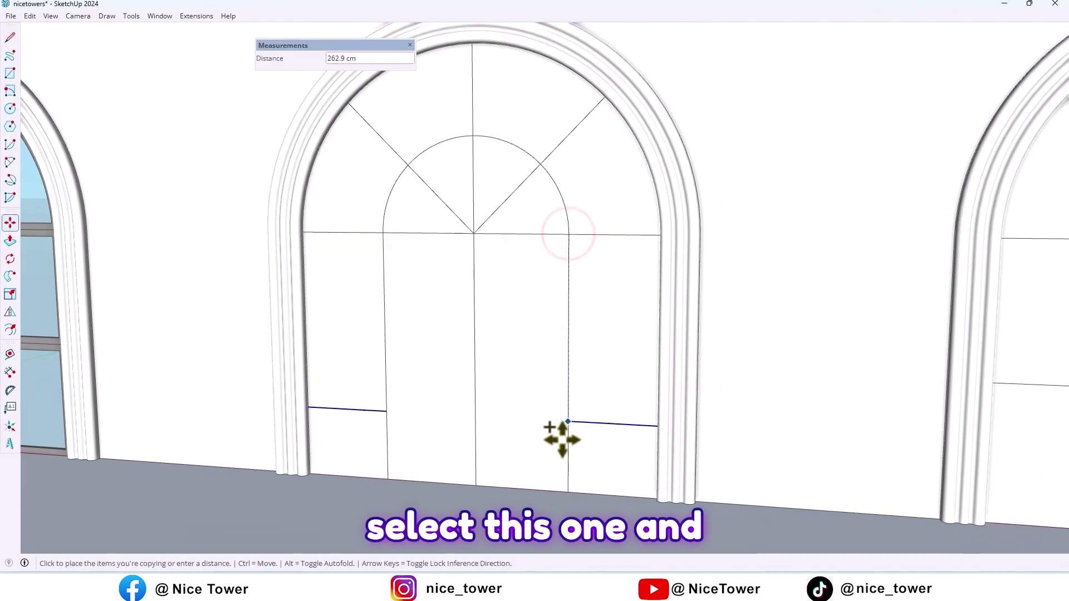
left_click(567, 492)
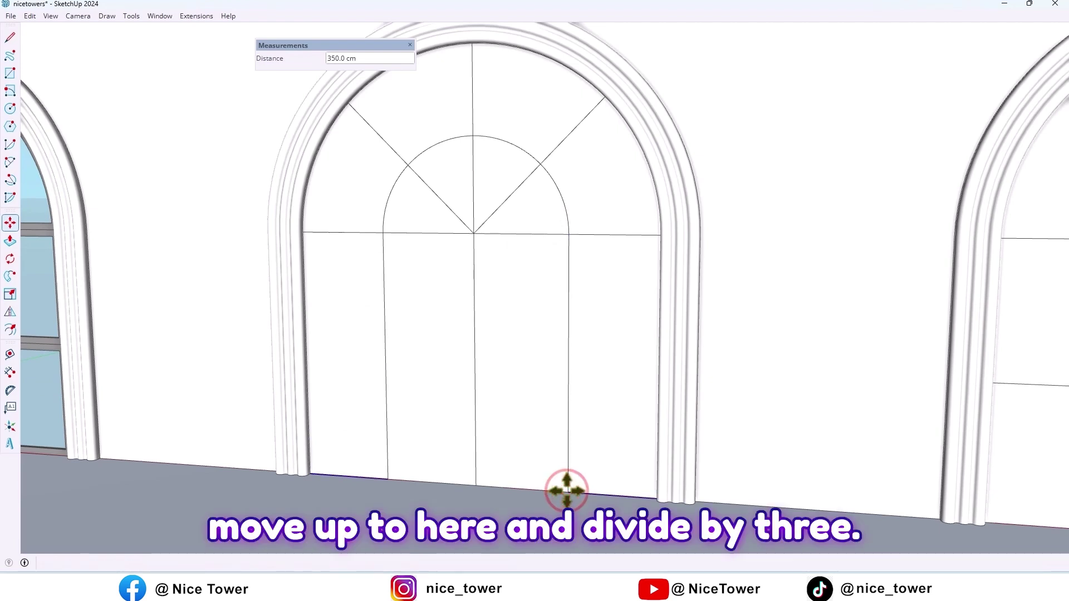
key("Return")
scroll(566, 490, "down", 3)
key("space")
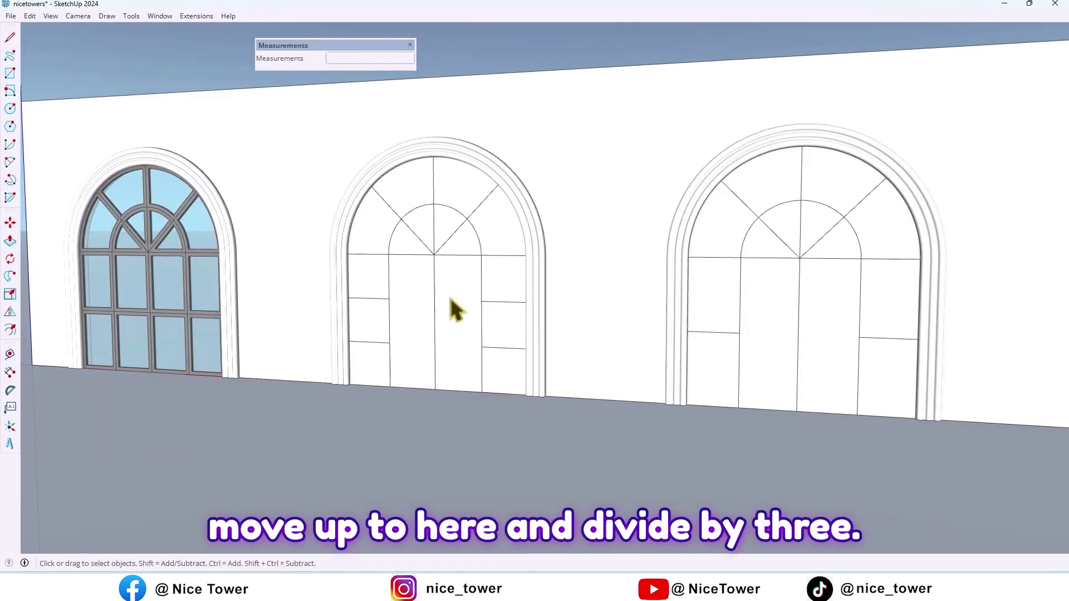
left_click(450, 298)
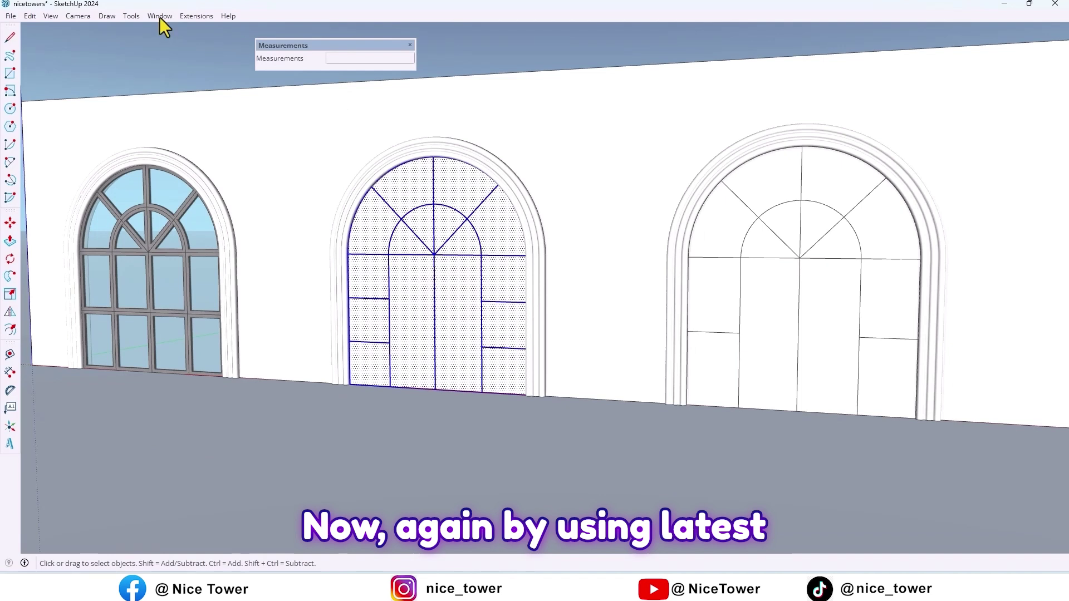
Step: Run Lattice Maker on the selected middle window and accept its settings
left_click(191, 17)
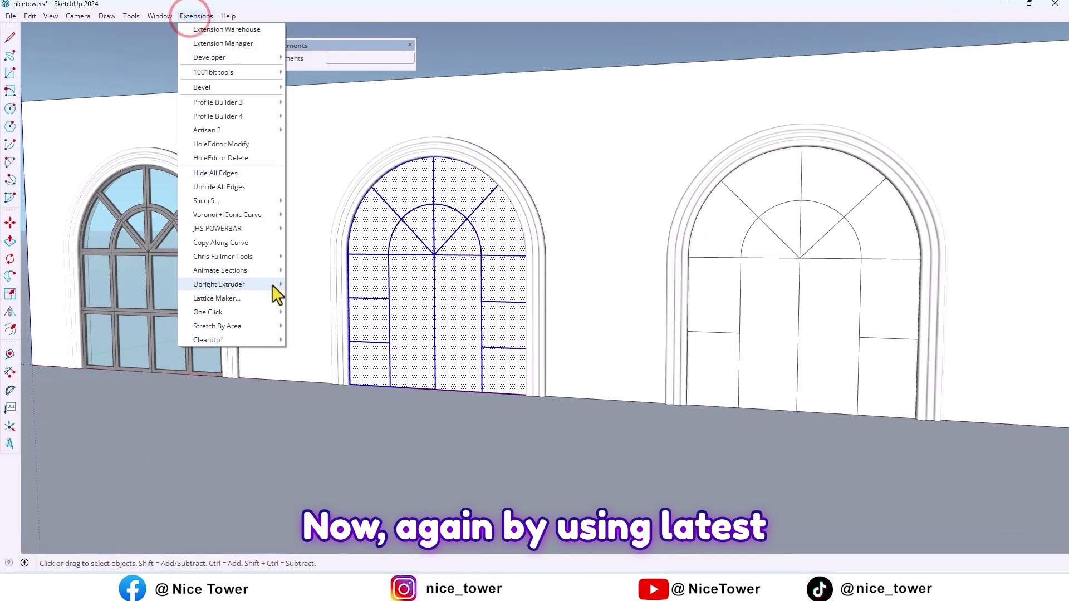
left_click(237, 299)
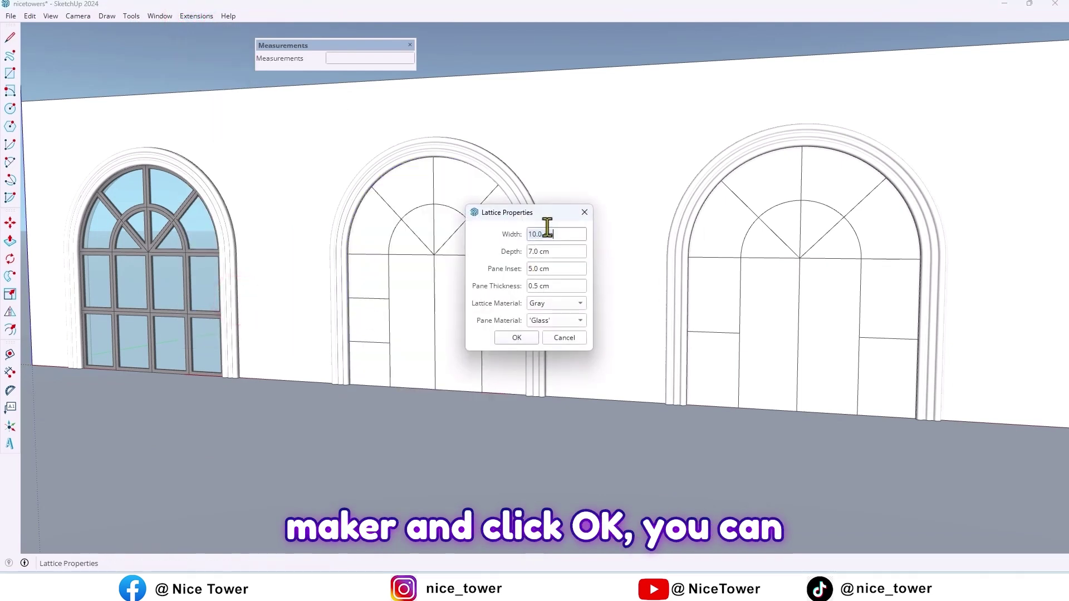
left_click(538, 343)
Step: Select the next plain arched window's face and grid for Lattice Maker
middle_click_drag(525, 356, 323, 339)
scroll(569, 321, "up", 5)
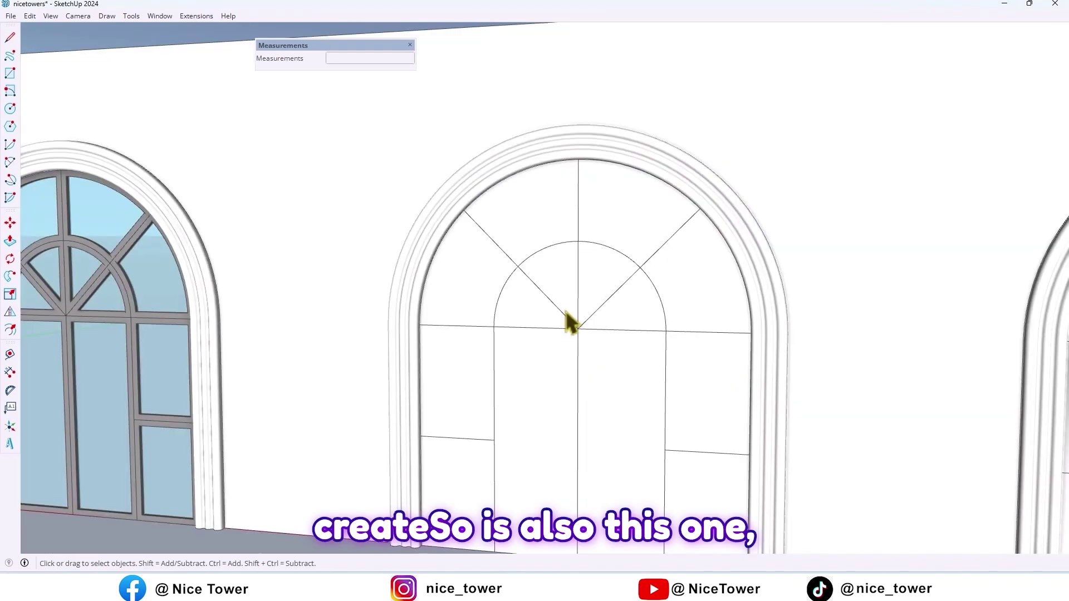
scroll(597, 301, "down", 3)
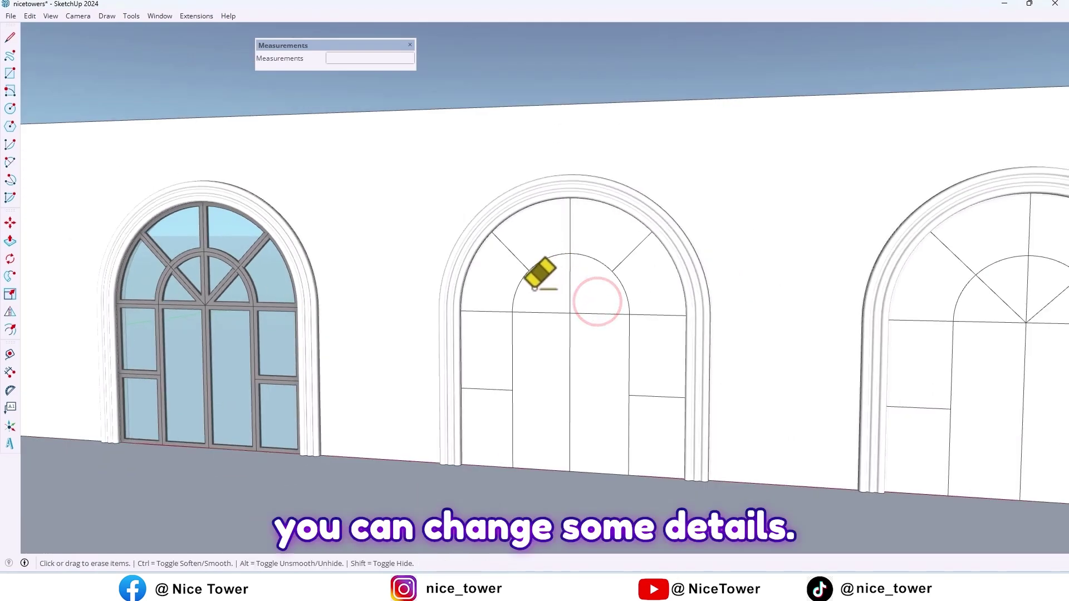
scroll(594, 335, "down", 3)
left_click(570, 340)
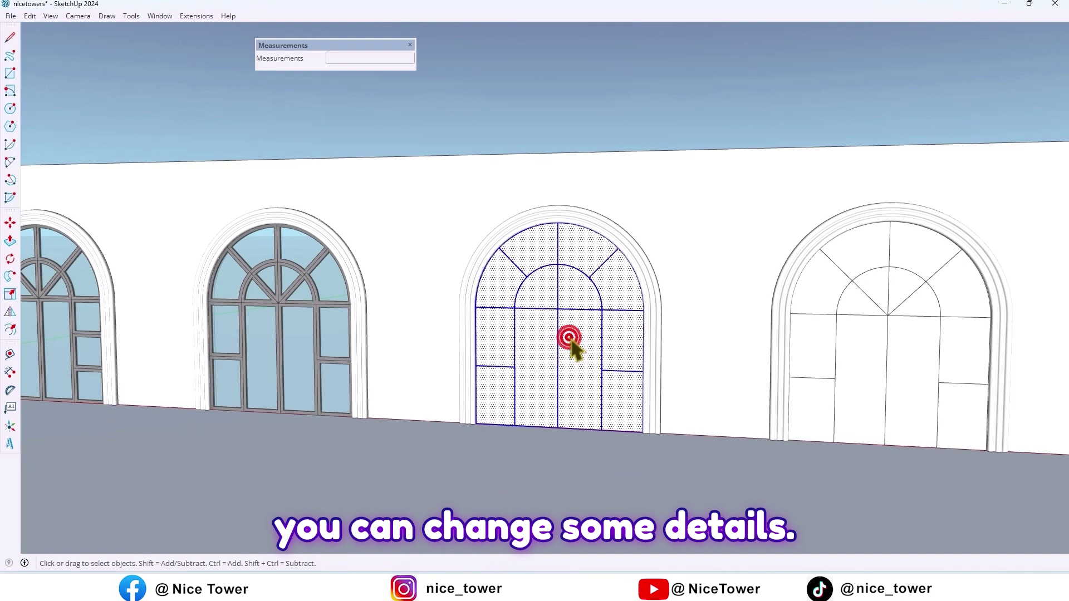
left_click(195, 17)
Step: Apply Lattice Maker to the current window, then erase the next arch's three lower pane lines
left_click(224, 295)
left_click(516, 338)
scroll(424, 350, "down", 3)
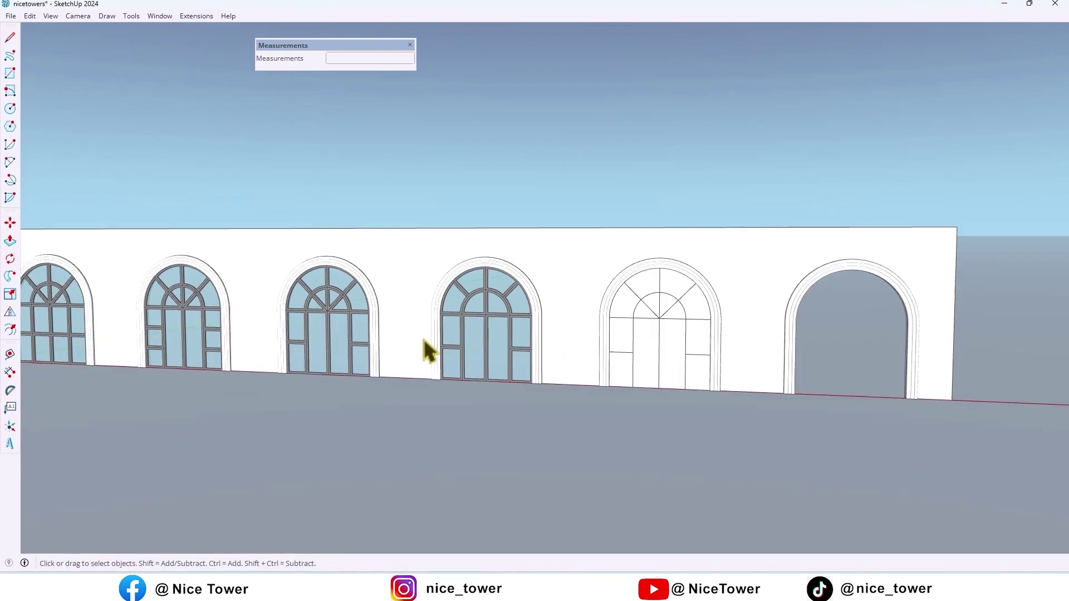
scroll(625, 364, "down", 2)
scroll(640, 370, "up", 3)
scroll(632, 352, "up", 3)
left_click(634, 351)
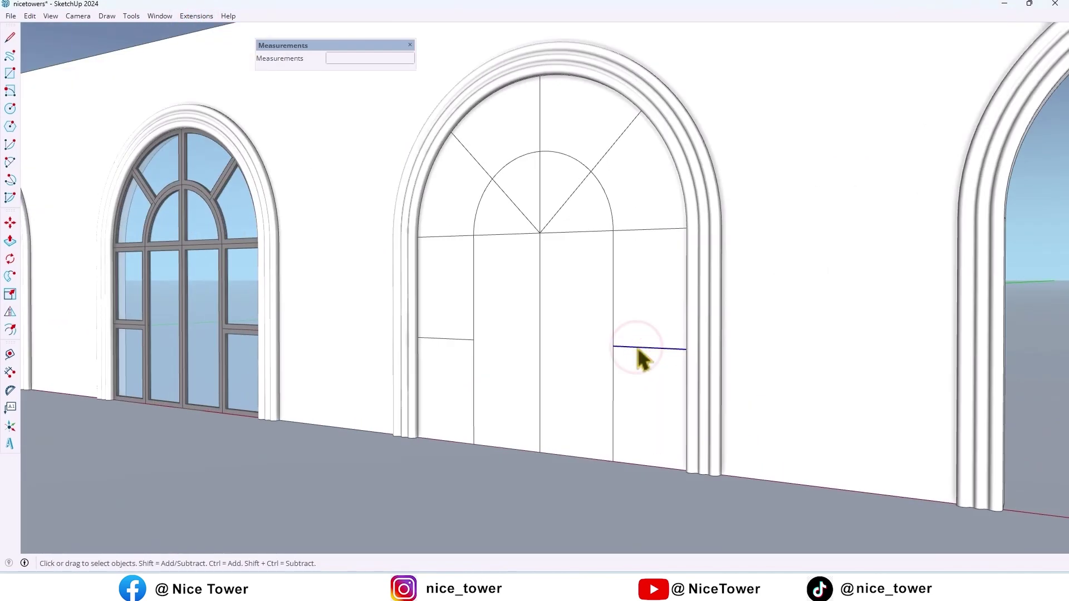
key("Delete")
left_click(448, 339)
key("Delete")
left_click(441, 231)
Step: Copy the horizontal pane line down to the opening's bottom, dividing it into three rows
left_click(489, 235, "shift")
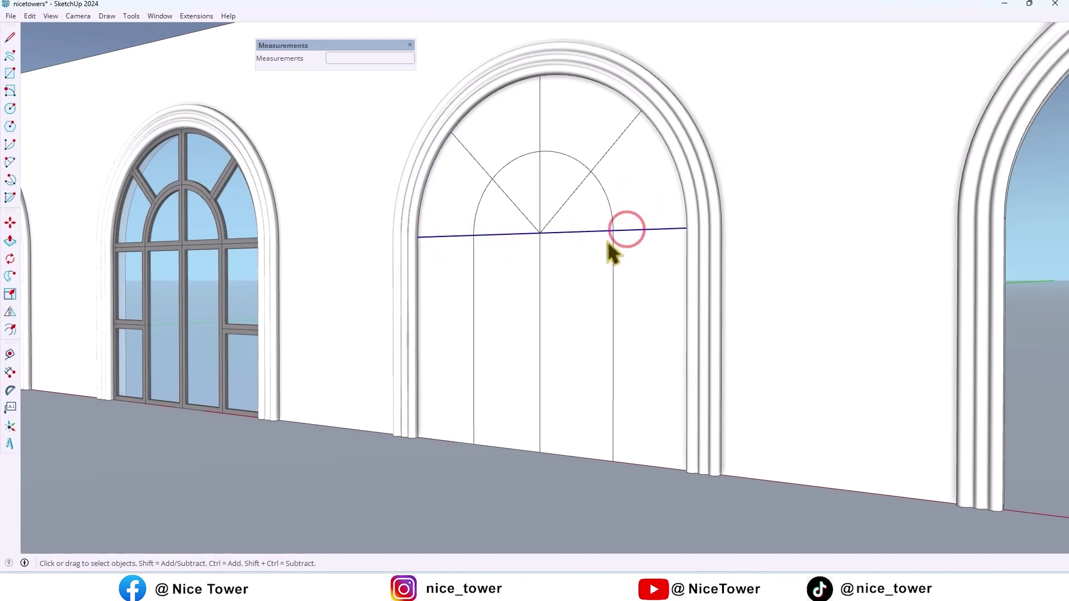
key("m")
left_click_drag(538, 234, 543, 456)
key("Return")
scroll(277, 251, "down", 3)
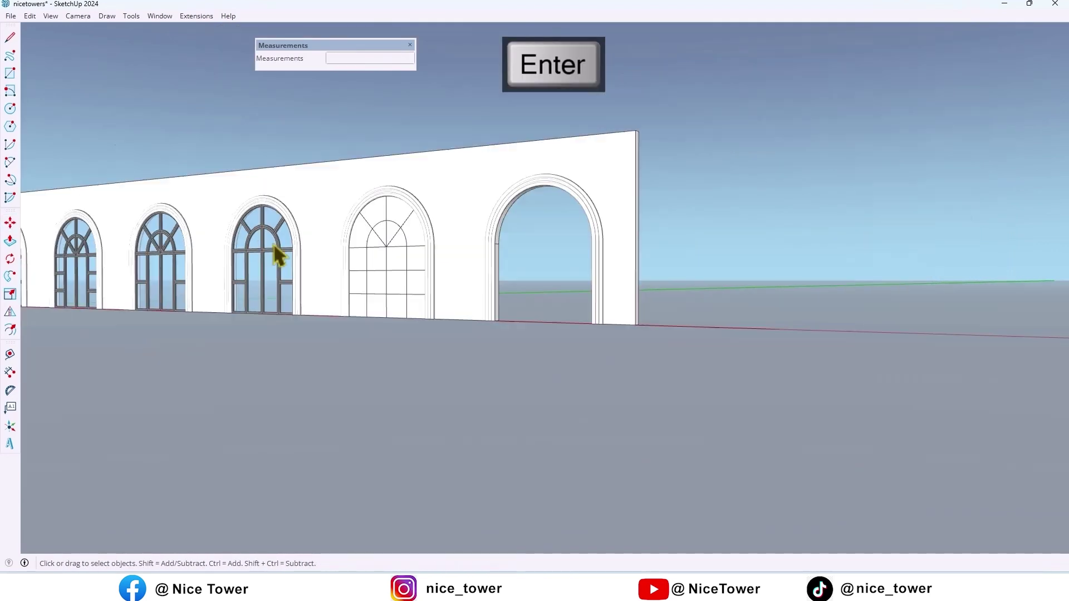
scroll(318, 270, "up", 3)
Step: Turn the fifth arch's re-divided face into a gray glass lattice window with Lattice Maker
triple_click(435, 250)
left_click(196, 16)
left_click(214, 298)
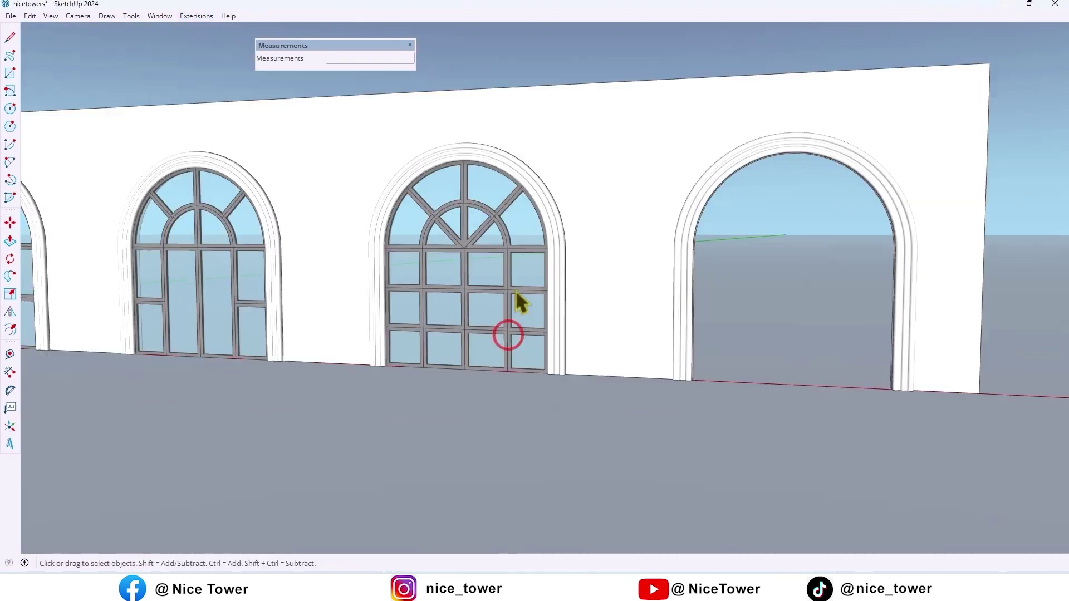
scroll(501, 293, "down", 3)
scroll(444, 305, "down", 2)
scroll(178, 292, "up", 5)
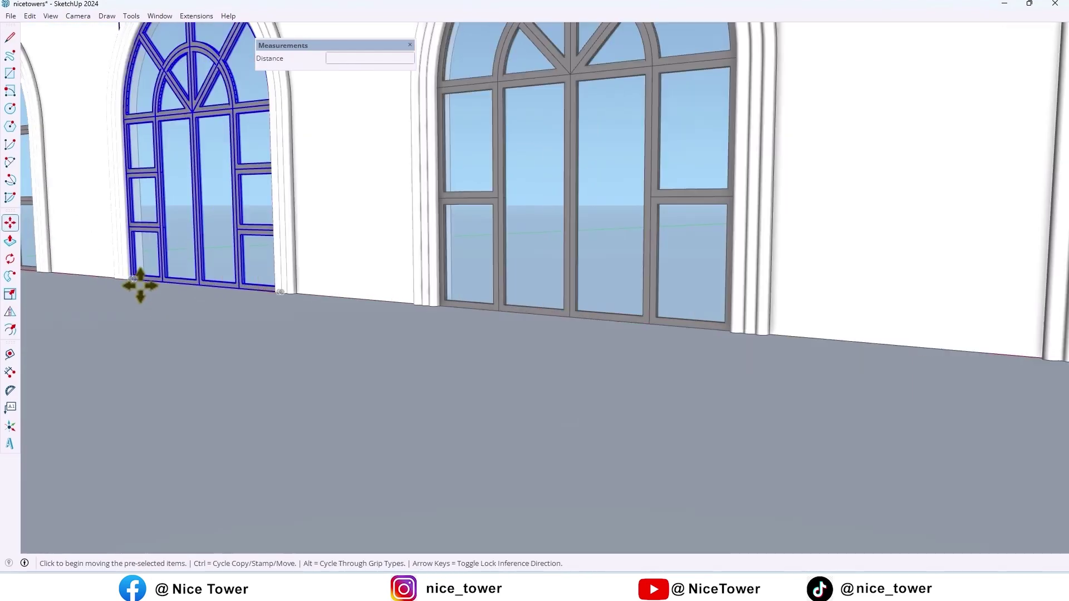
scroll(108, 275, "up", 3)
Step: Paint the wall with the stone block material
middle_click_drag(108, 275, 454, 306)
scroll(453, 306, "down", 3)
key("b")
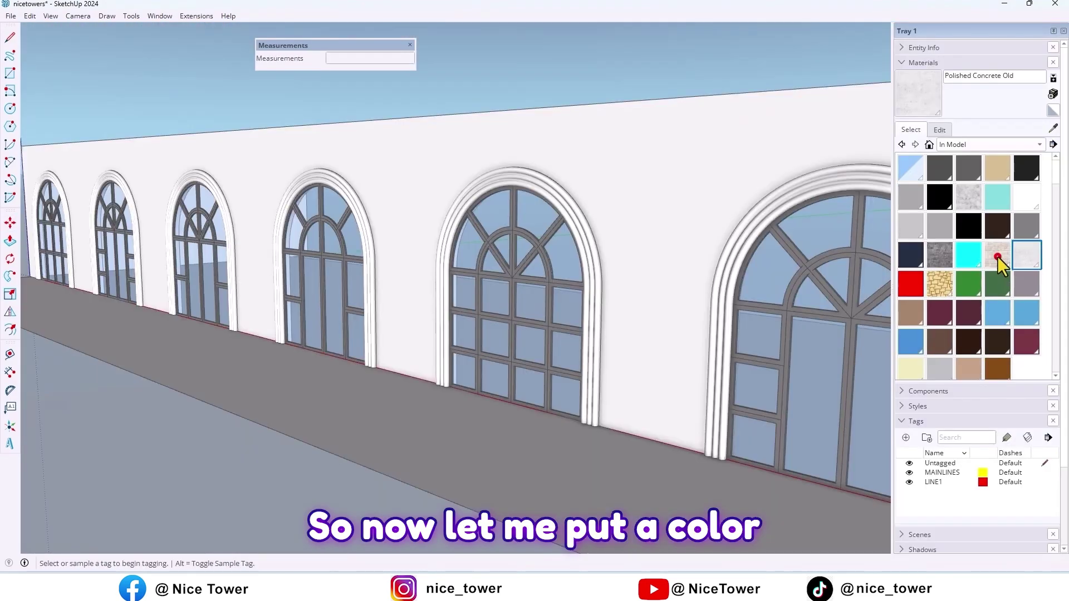
left_click(998, 256)
left_click(677, 209)
Step: Paint the arch trim with the light stone material
middle_click_drag(676, 209, 573, 187)
scroll(574, 189, "down", 3)
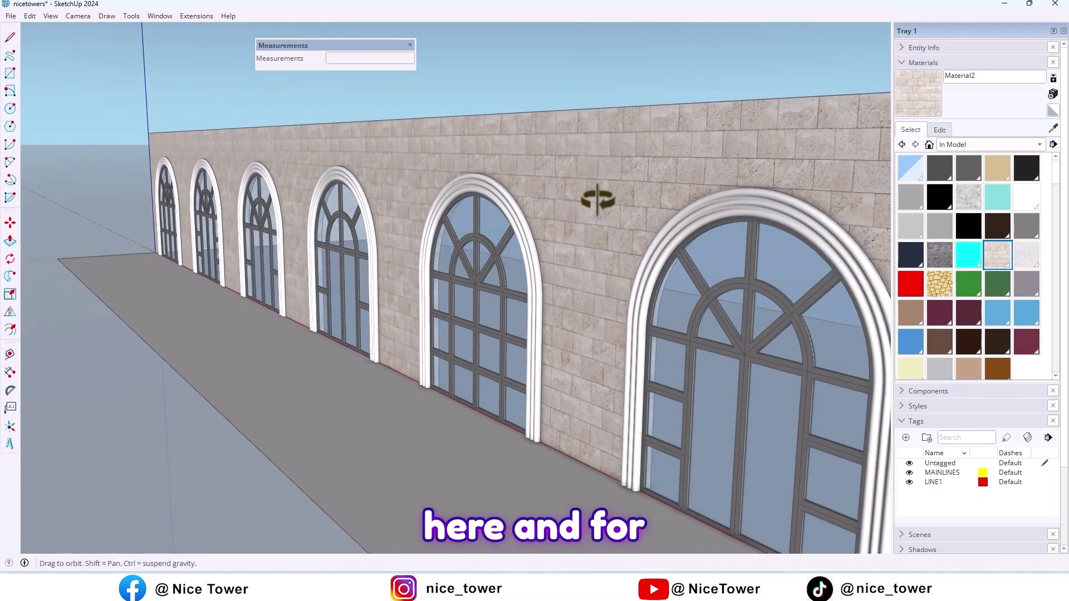
scroll(730, 286, "up", 3)
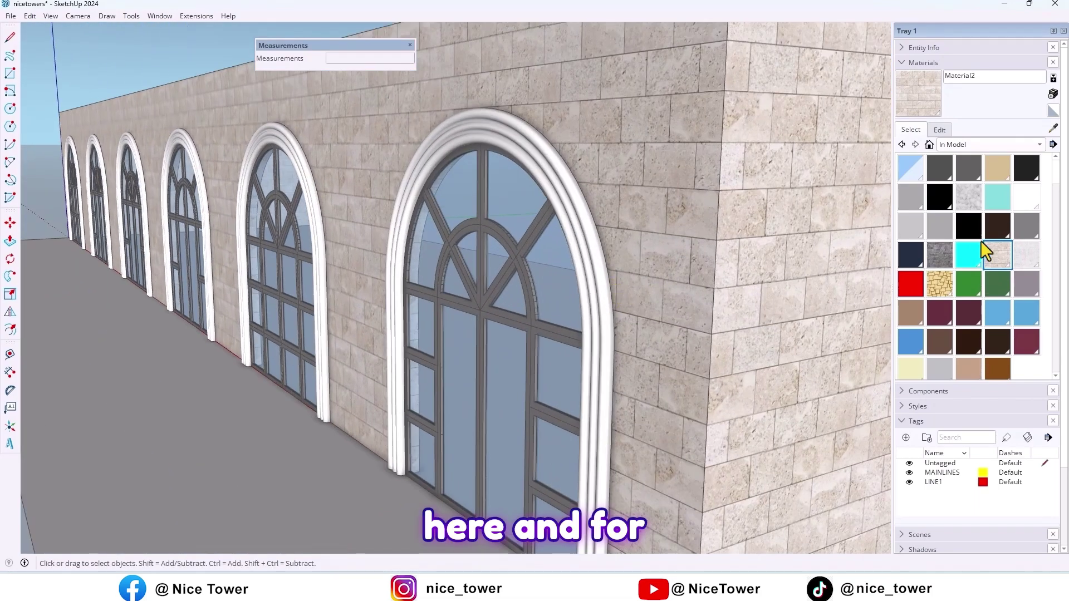
left_click(1026, 254)
left_click(580, 234)
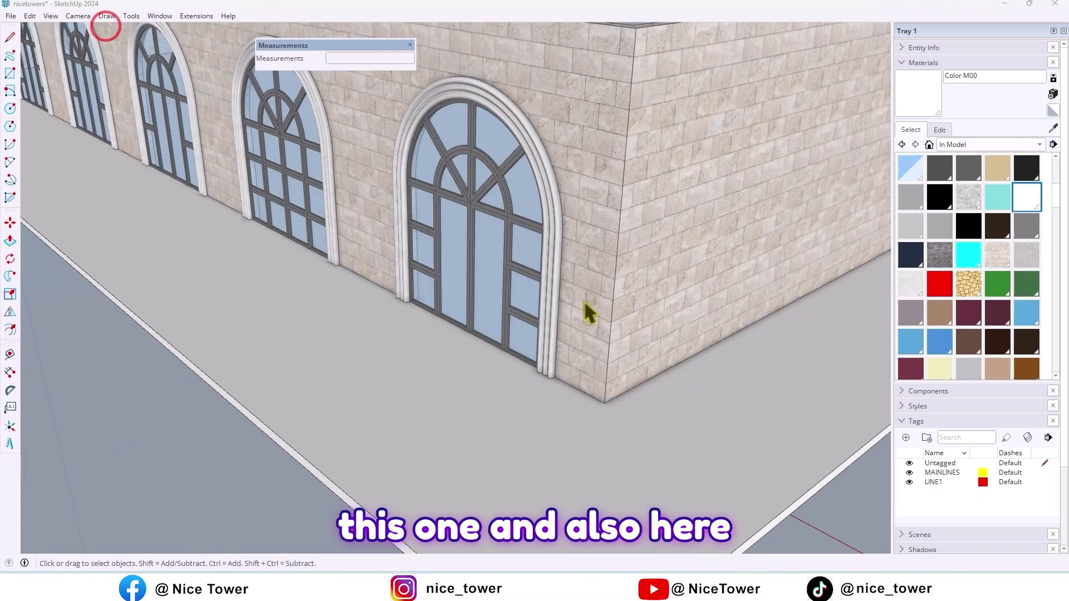
scroll(615, 423, "up", 3)
scroll(449, 401, "up", 2)
Step: Pave the floor with the gray hexagonal paving material
left_click(448, 406)
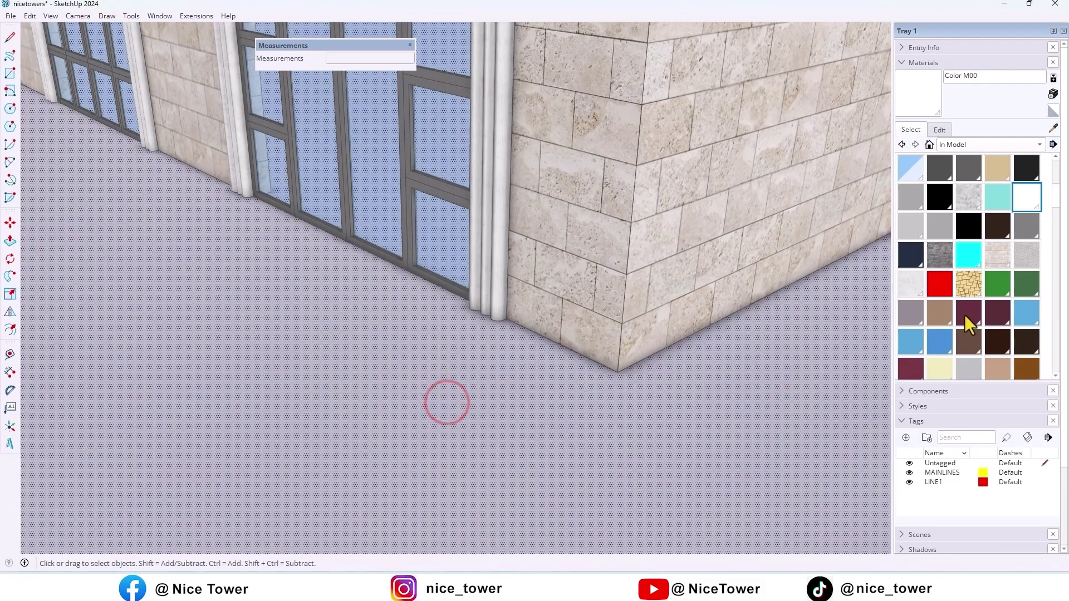
left_click(1023, 254)
left_click(409, 443)
scroll(490, 382, "up", 2)
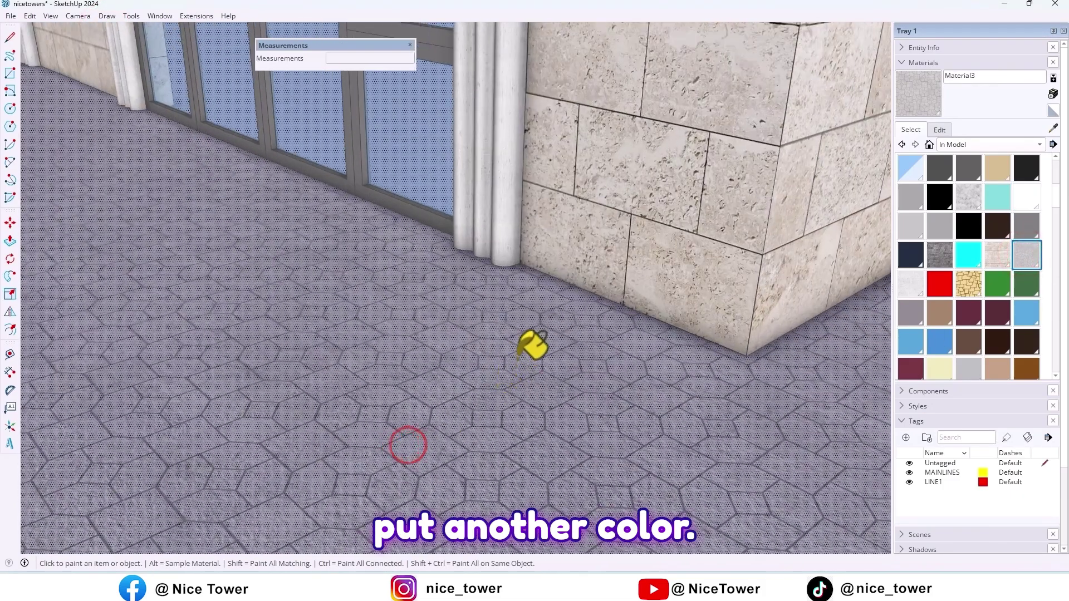
middle_click_drag(530, 346, 357, 358)
scroll(659, 466, "down", 3)
scroll(747, 490, "down", 3)
scroll(754, 485, "down", 3)
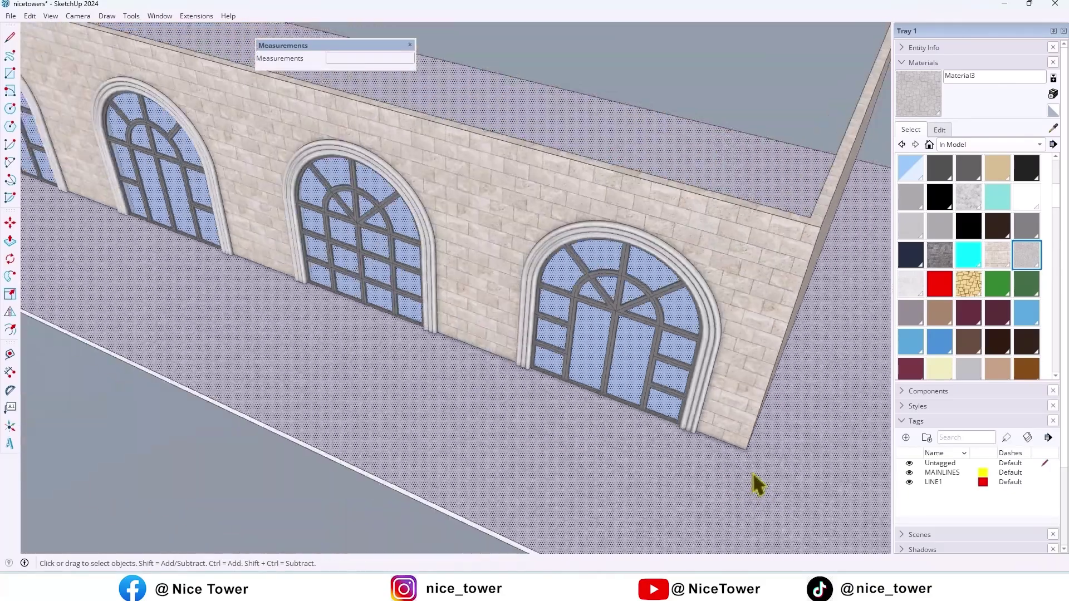
scroll(767, 333, "down", 2)
mouse_move(767, 333)
middle_mouse_down()
mouse_move(554, 227)
mouse_move(633, 139)
middle_mouse_up()
scroll(334, 251, "up", 3)
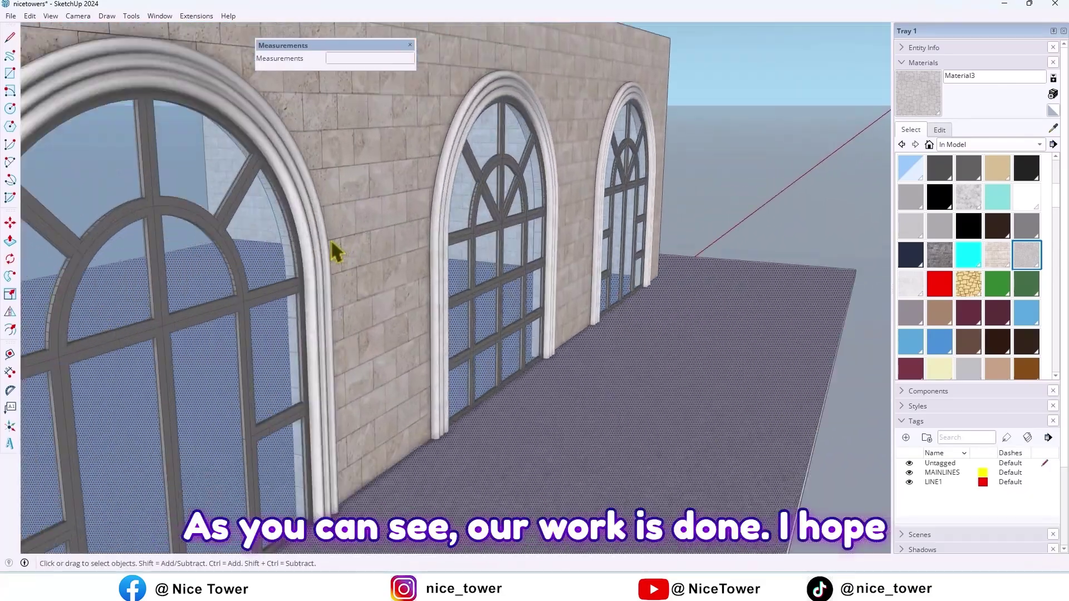
scroll(484, 226, "up", 2)
scroll(758, 184, "down", 3)
middle_click_drag(754, 174, 514, 193)
scroll(551, 205, "down", 2)
scroll(548, 202, "down", 2)
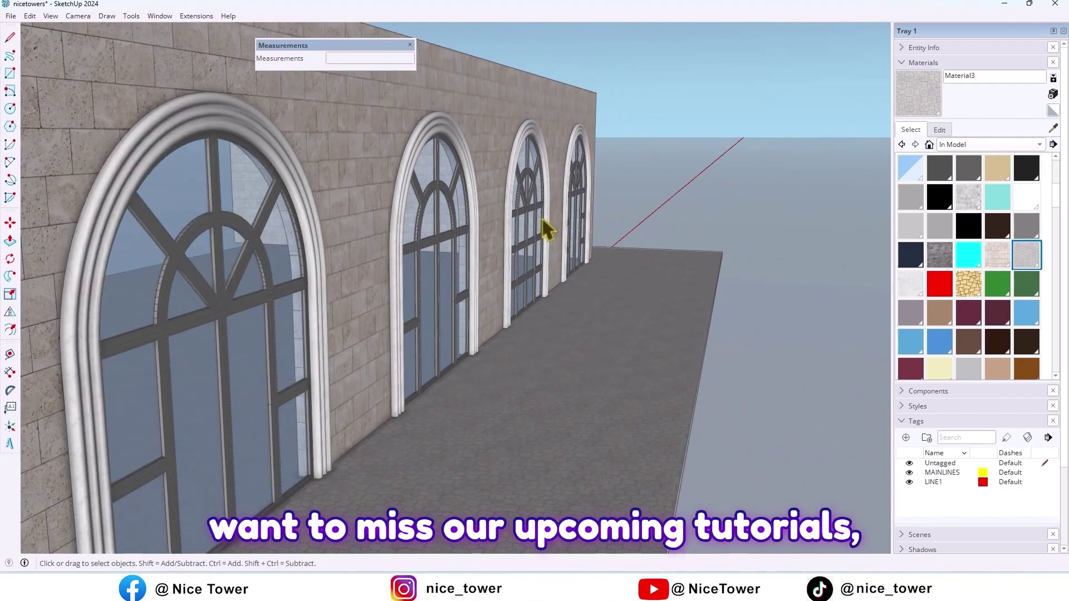
scroll(526, 243, "down", 1)
scroll(525, 257, "down", 1)
scroll(525, 256, "down", 1)
scroll(524, 257, "down", 1)
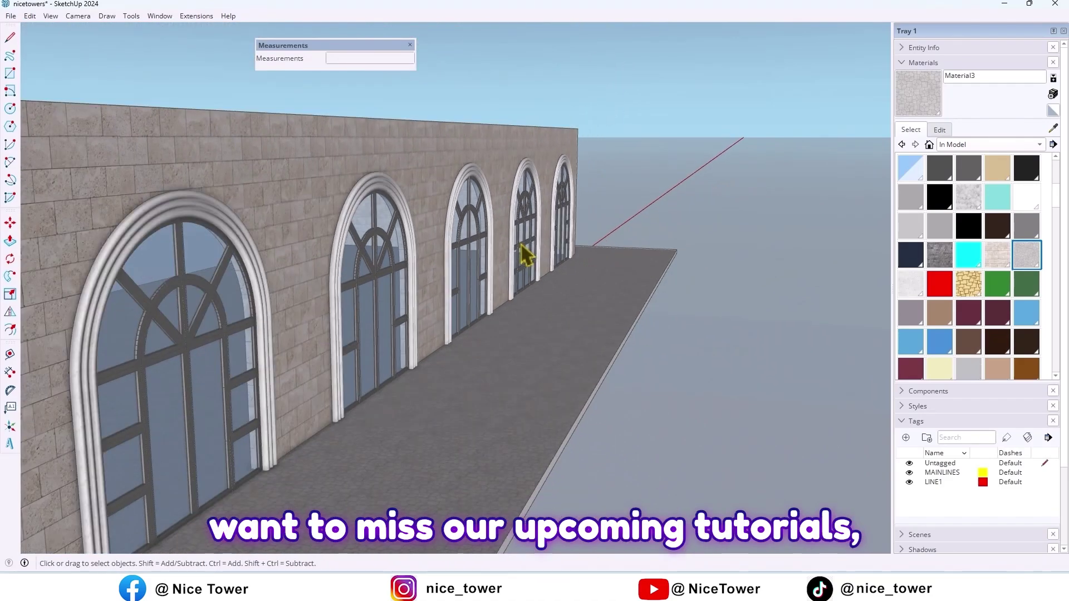
scroll(524, 257, "down", 1)
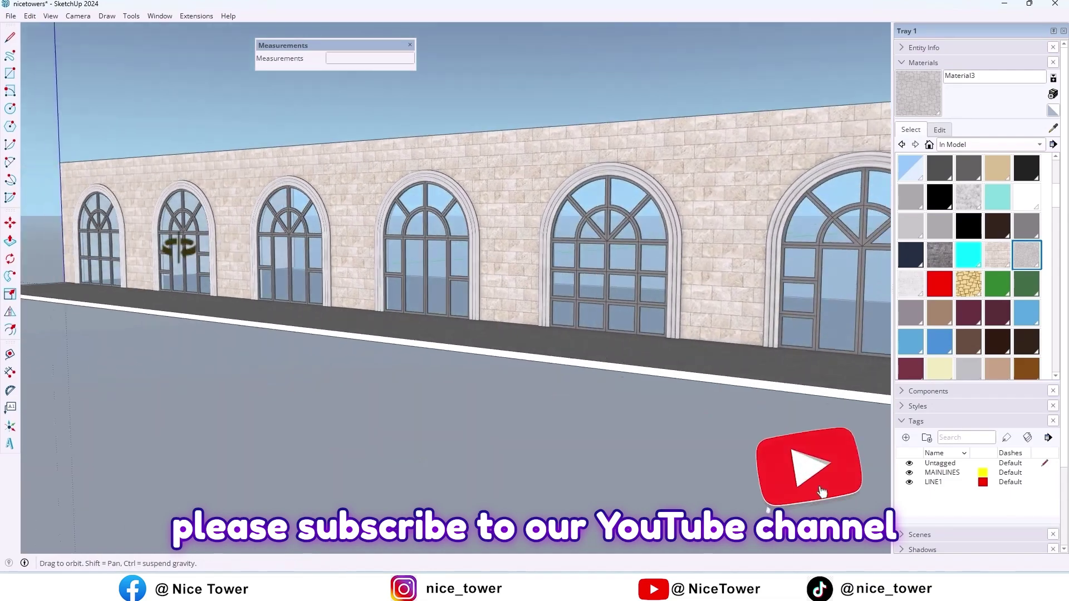